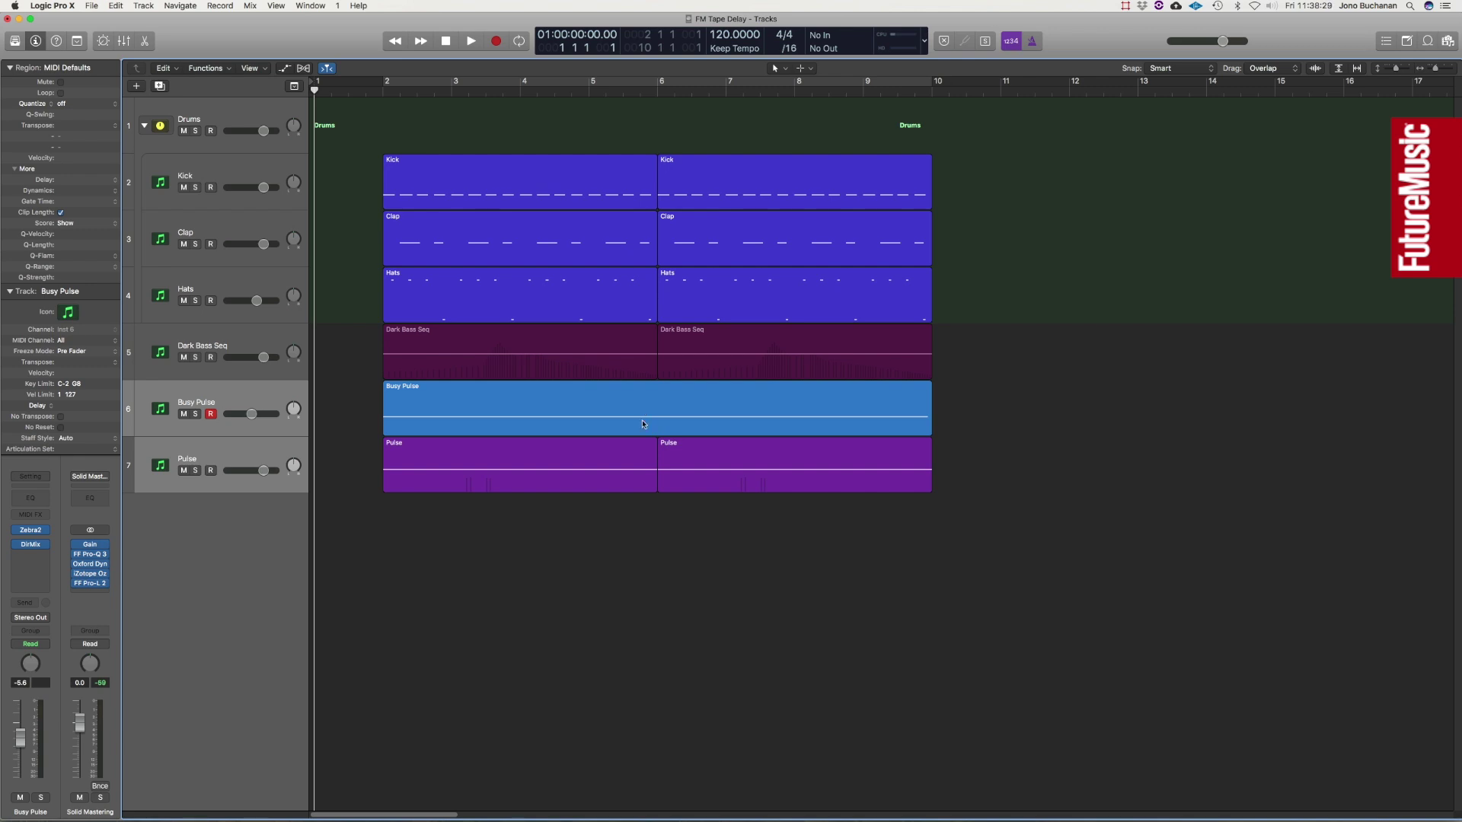
Step: Play the whole arrangement through from the start, stop it, and return the playhead to the beginning
key("space")
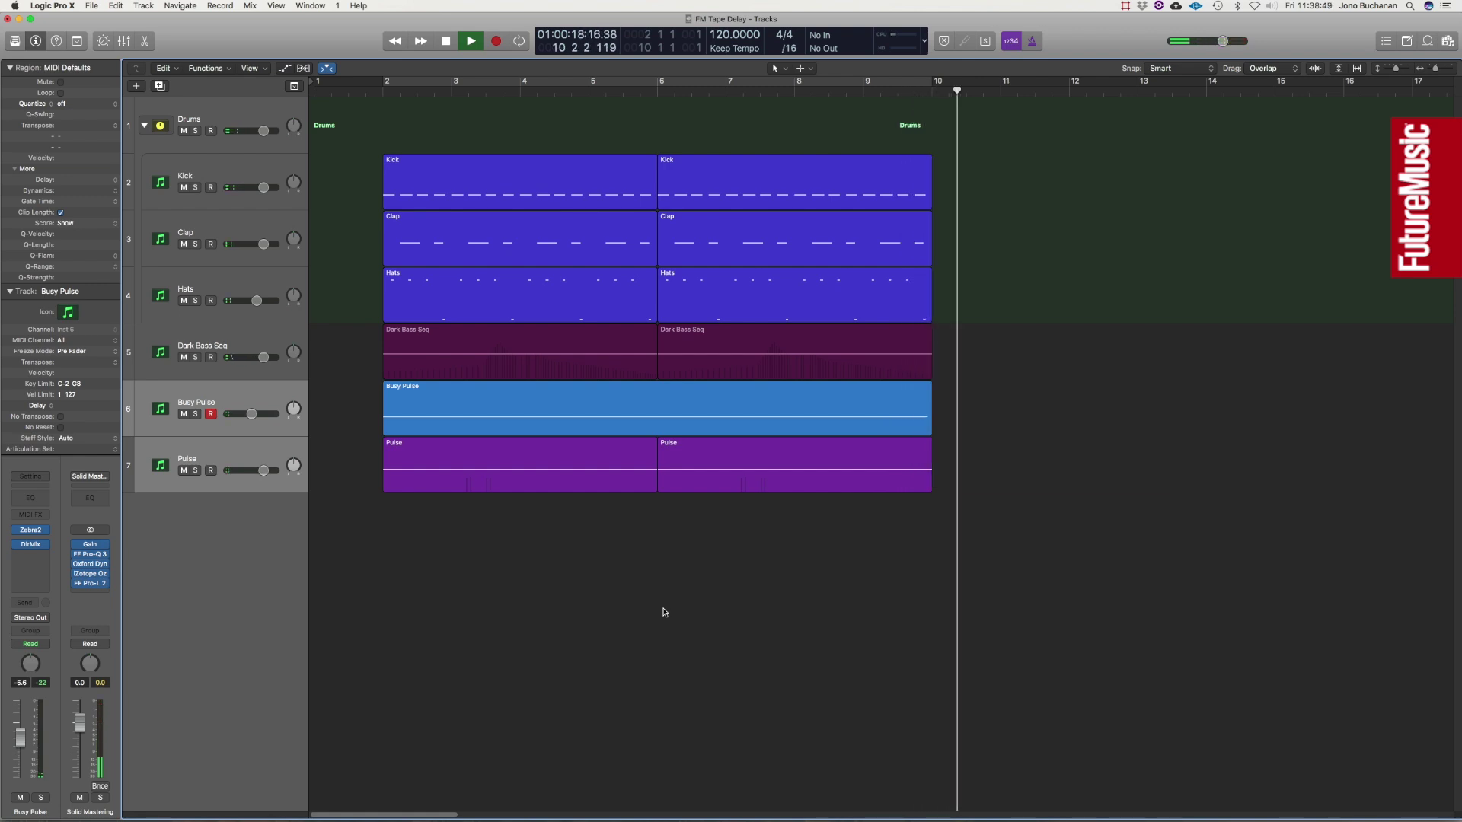
key("space")
key("Return")
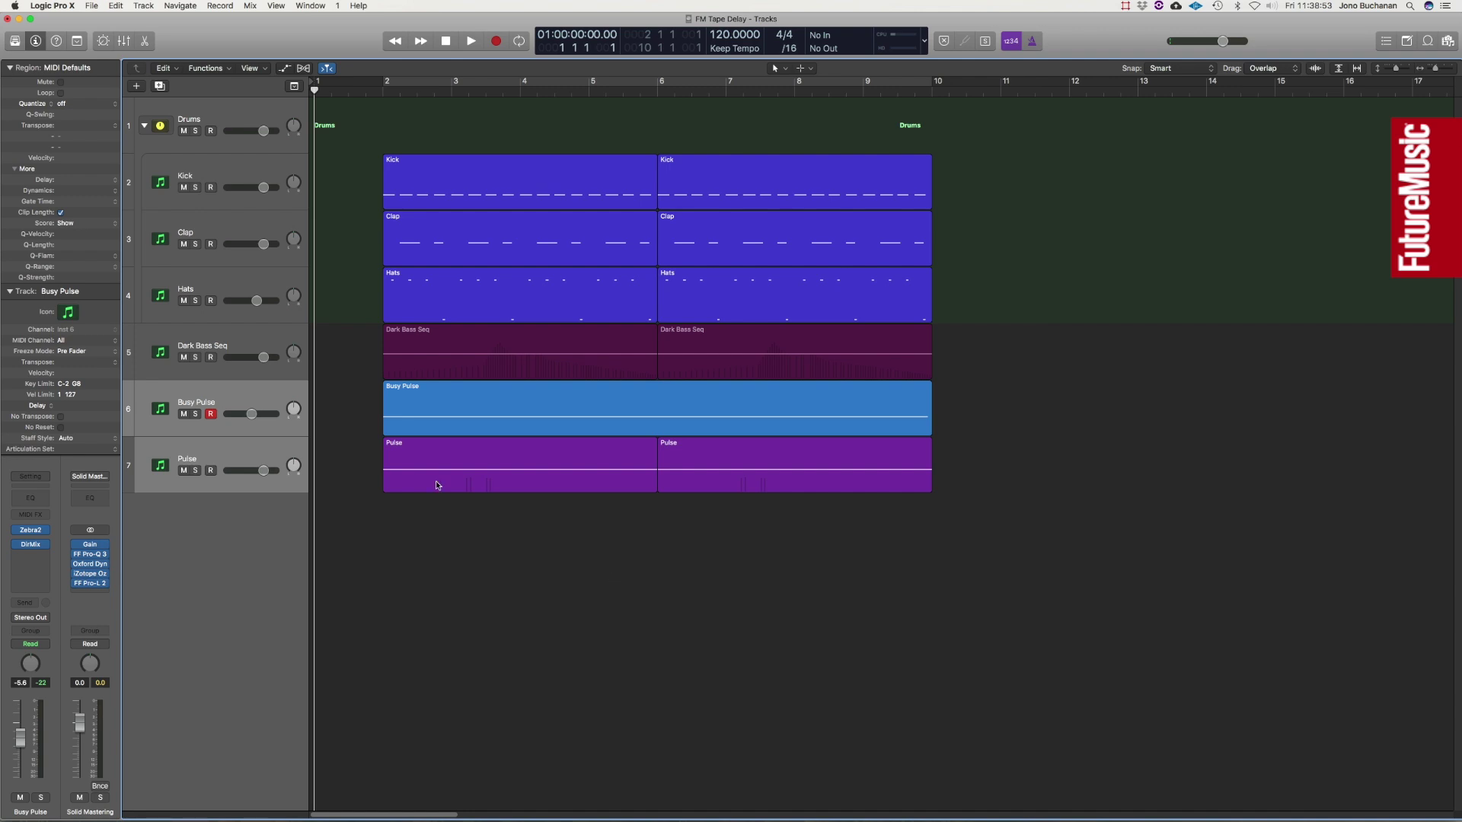
Step: Audition the Busy Pulse region and the first Pulse region in solo, return to the beginning, and switch the solo off
left_click_drag(359, 424, 431, 484)
key("ctrl+s")
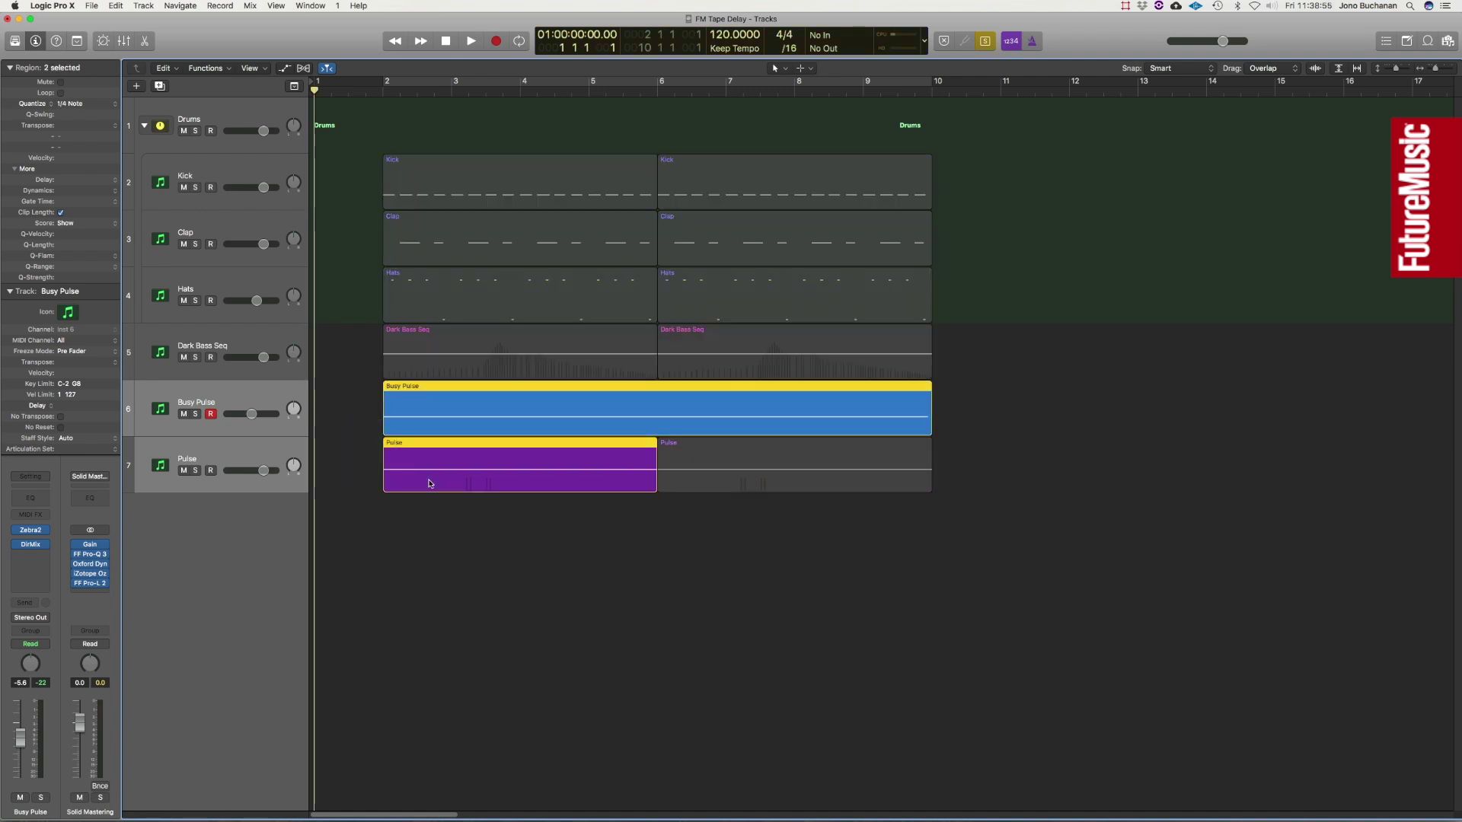
key("space")
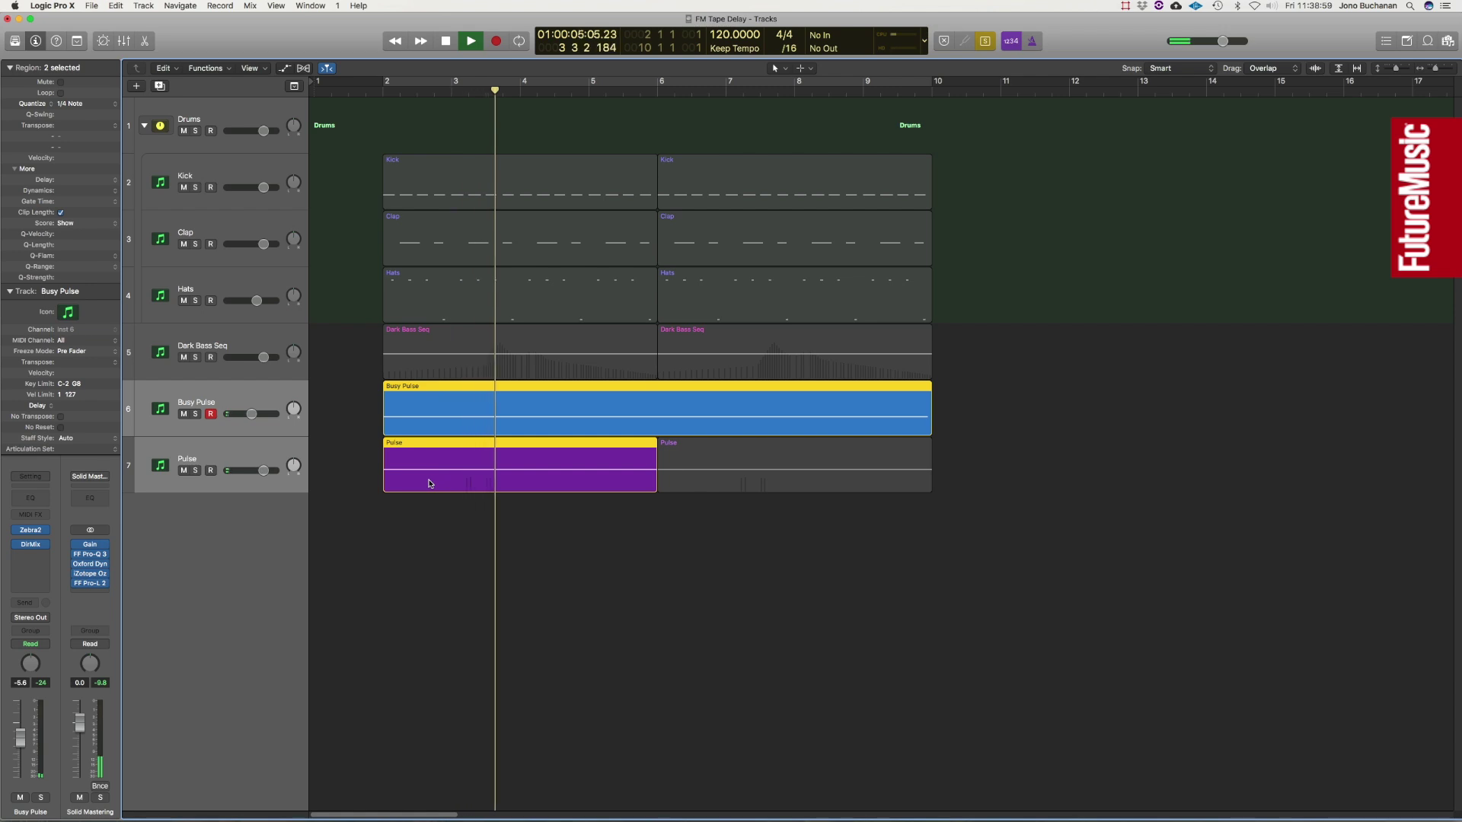
key("space")
key("Return")
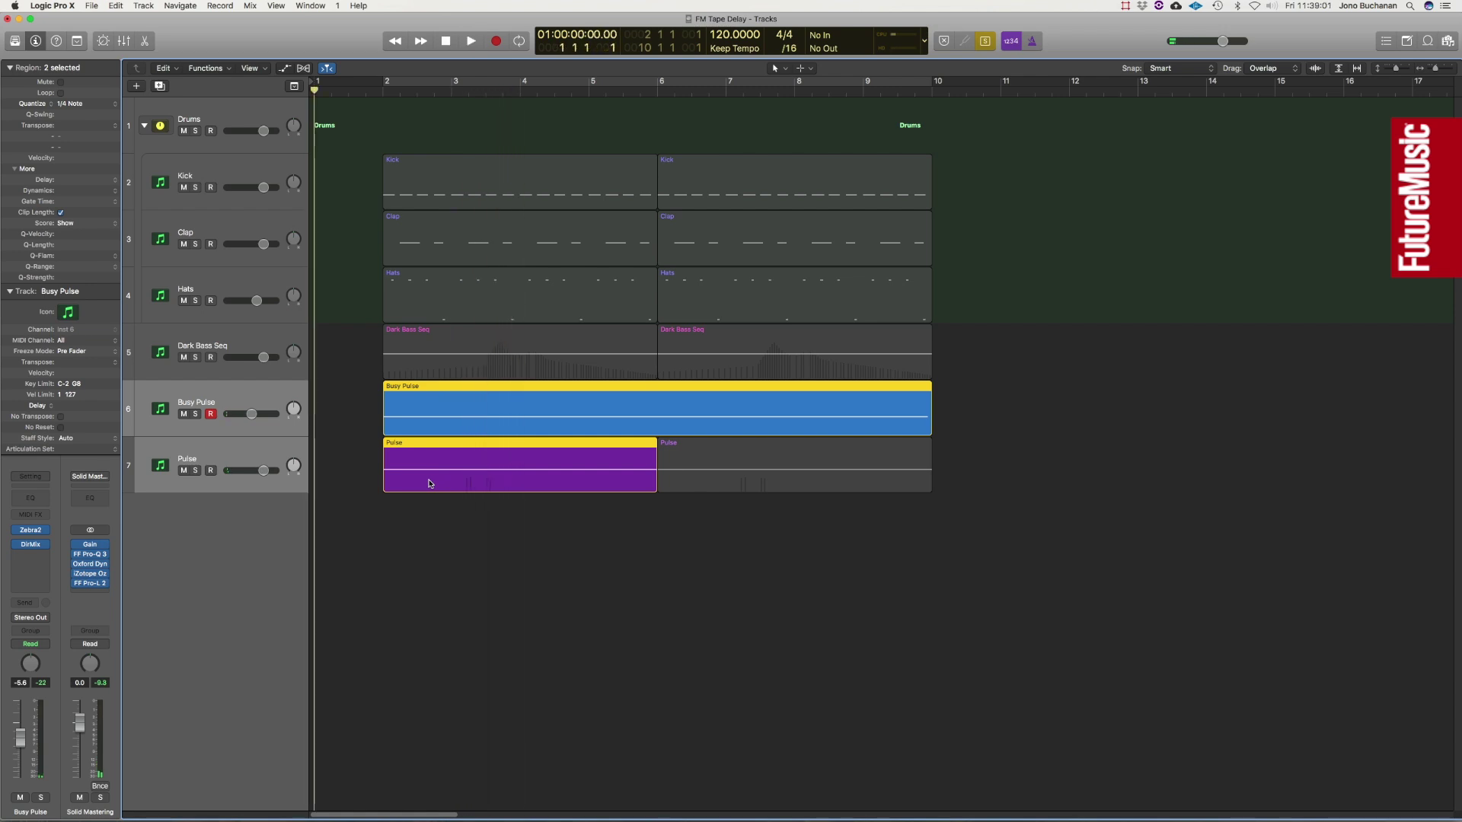
key("ctrl+s")
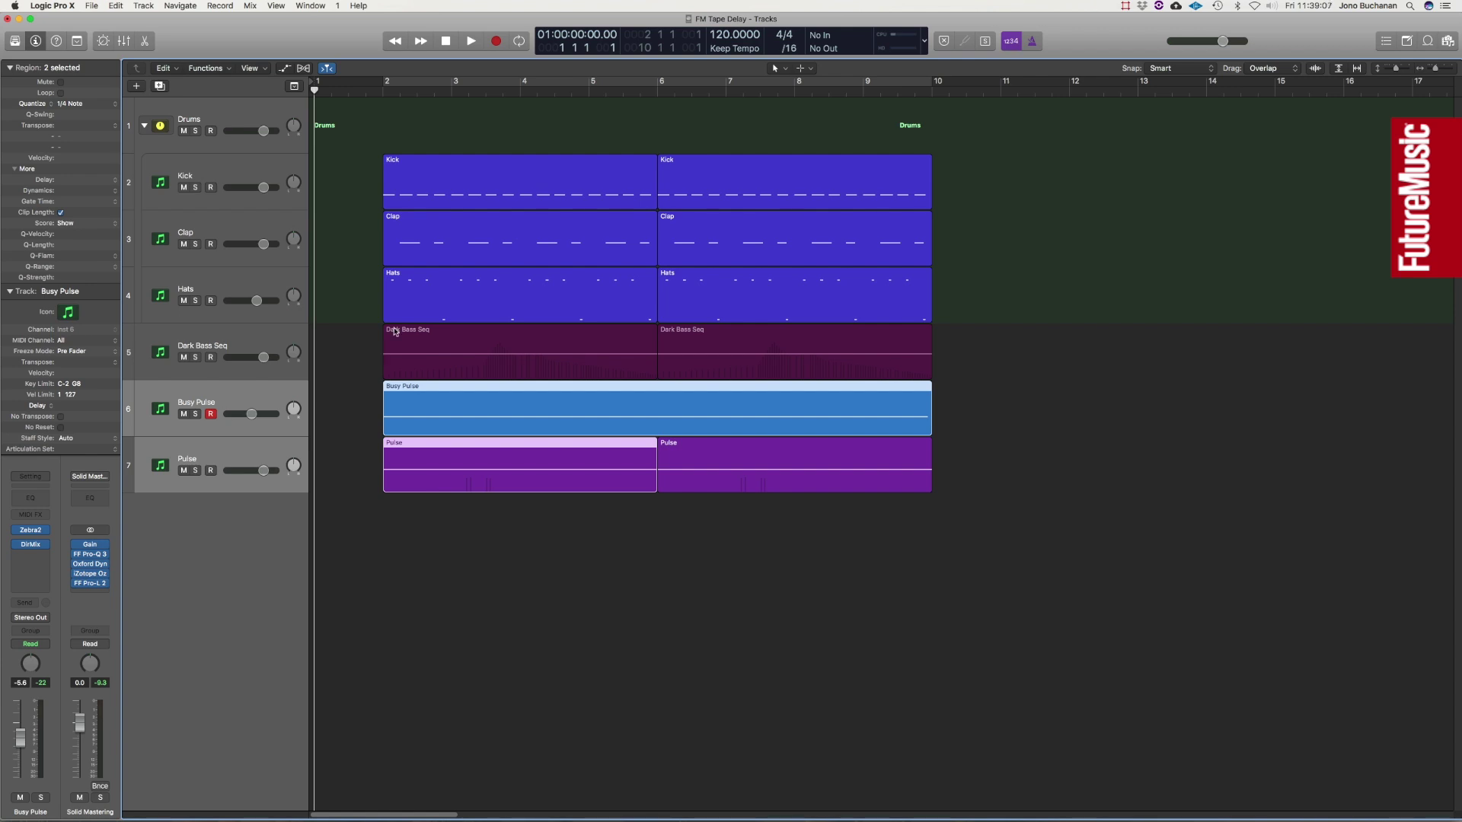
Step: Show the mixer and add a send to Bus 4 on both the Busy Pulse and Pulse channels
left_click(124, 42)
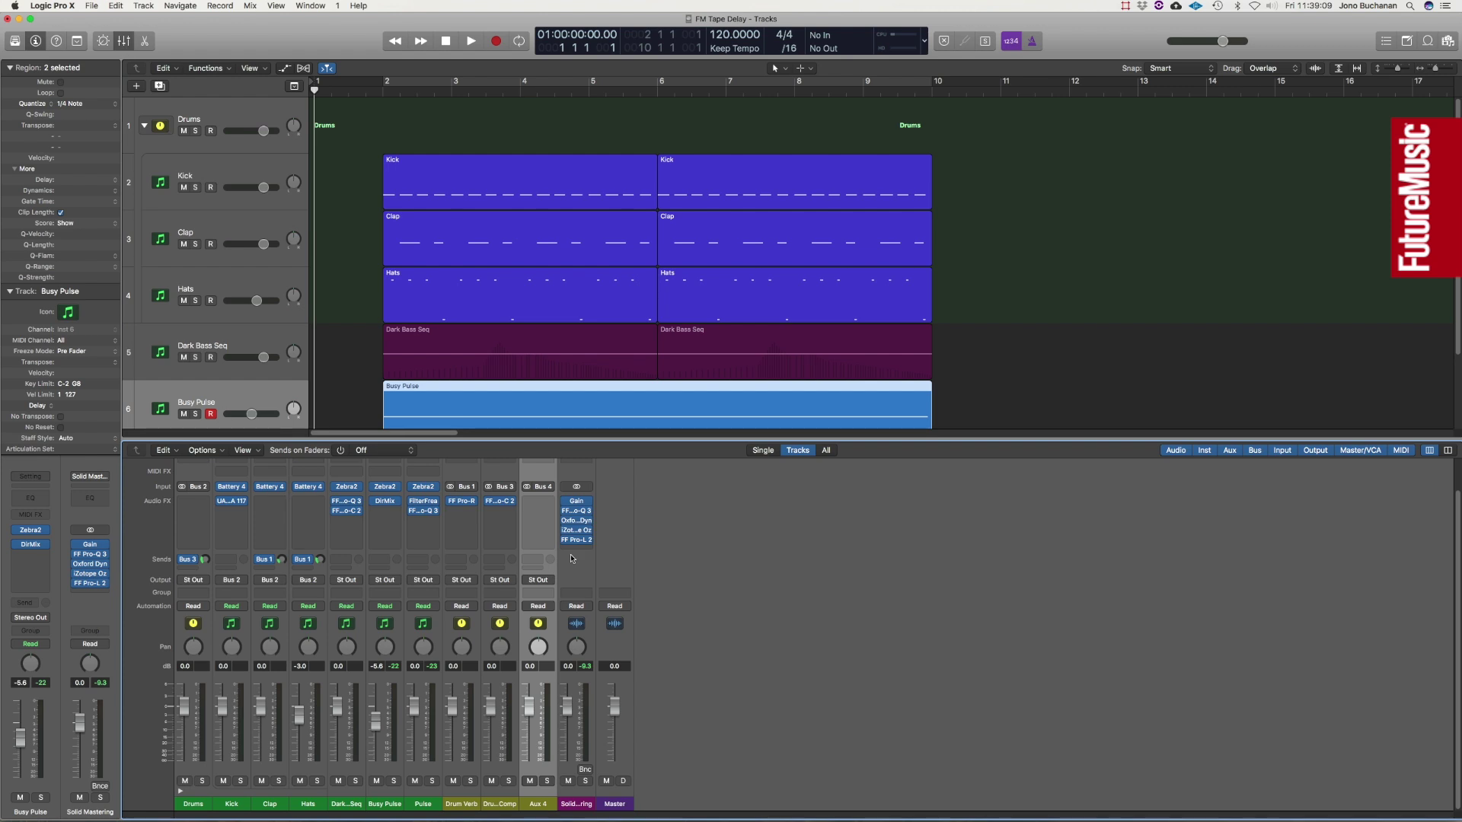
left_click(248, 345)
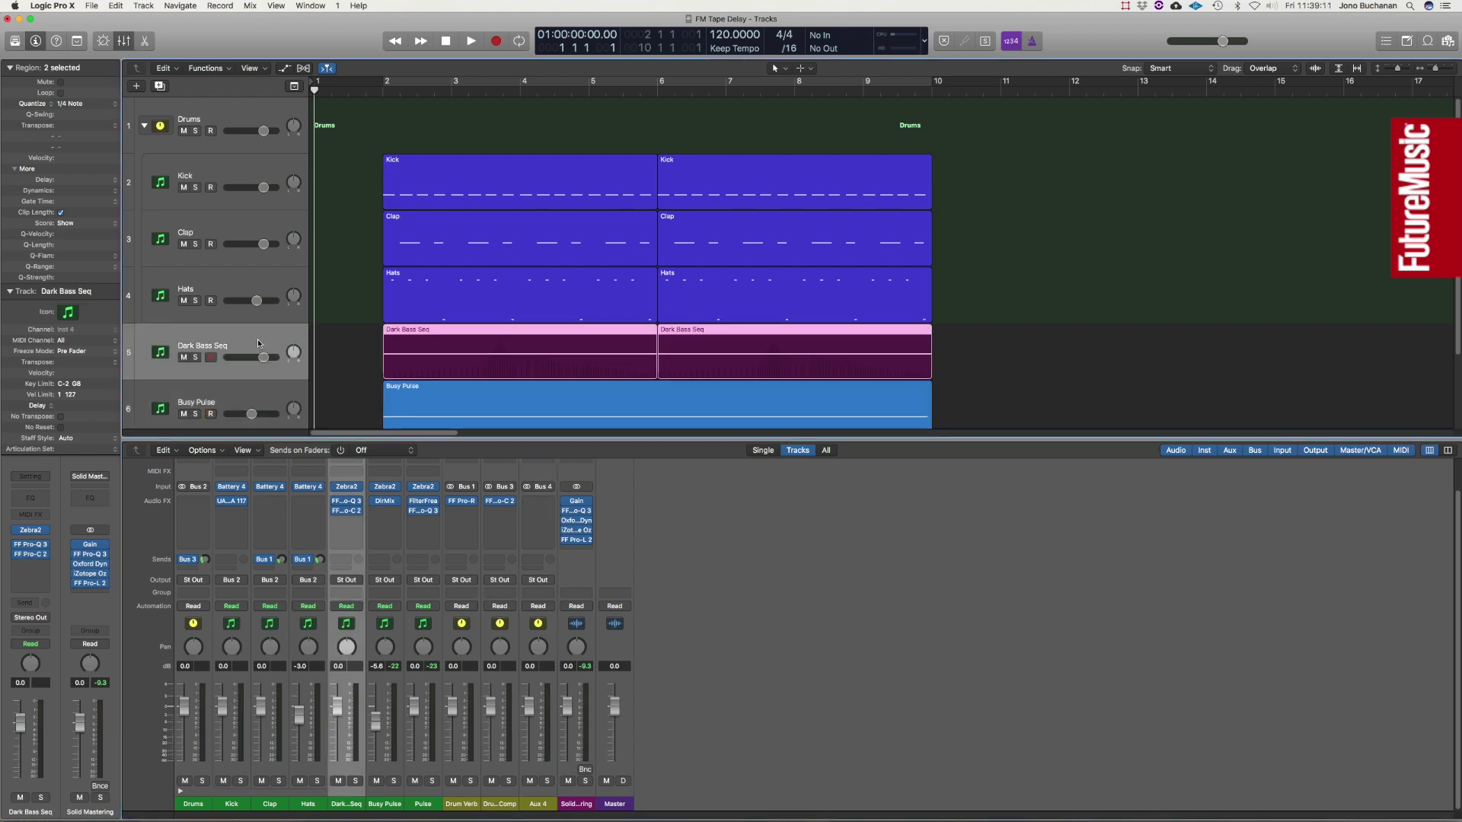
scroll(248, 345, "down", 3)
left_click(242, 312)
left_click(230, 363, "shift")
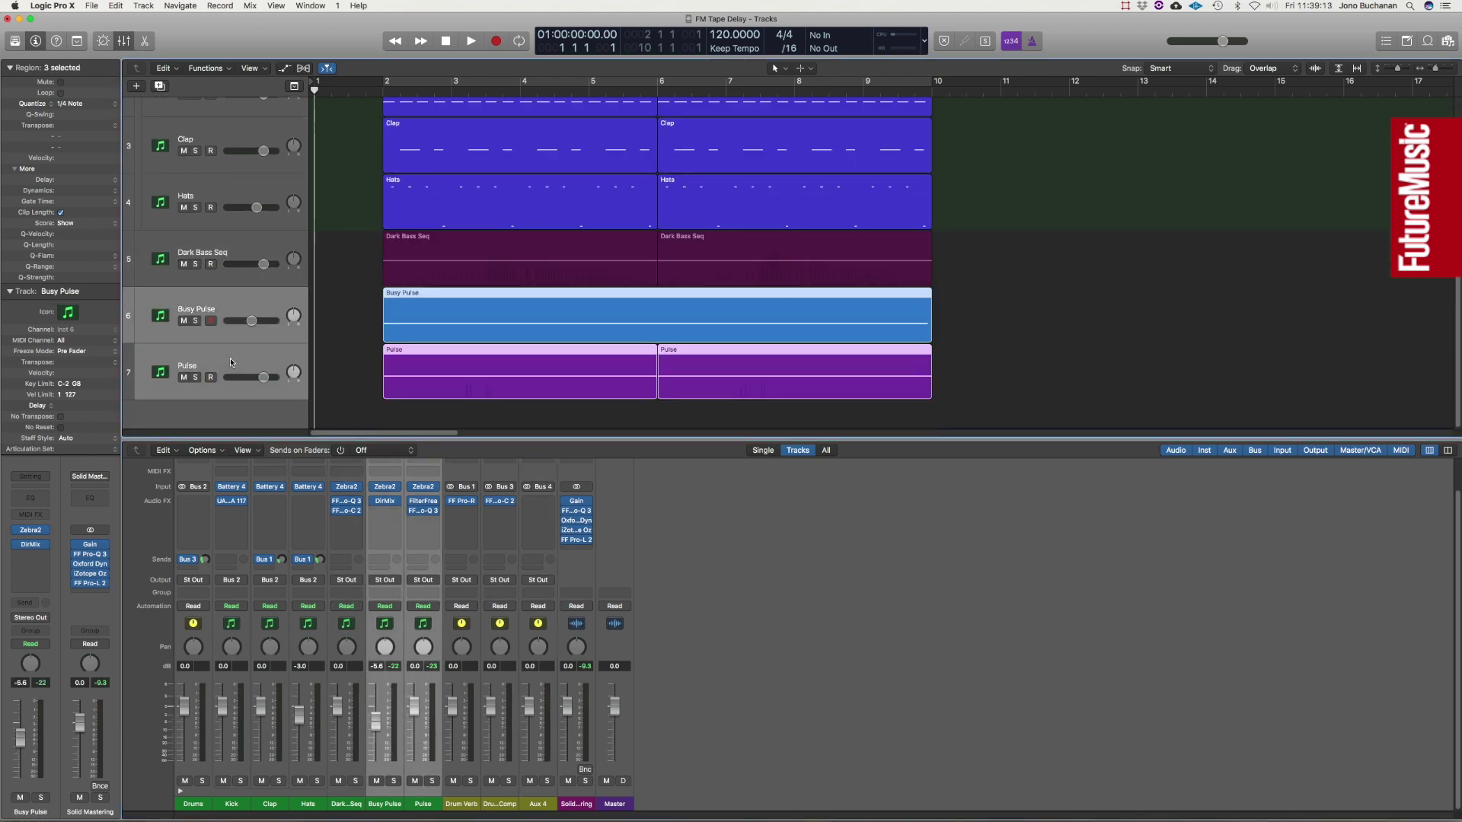
left_click(382, 571)
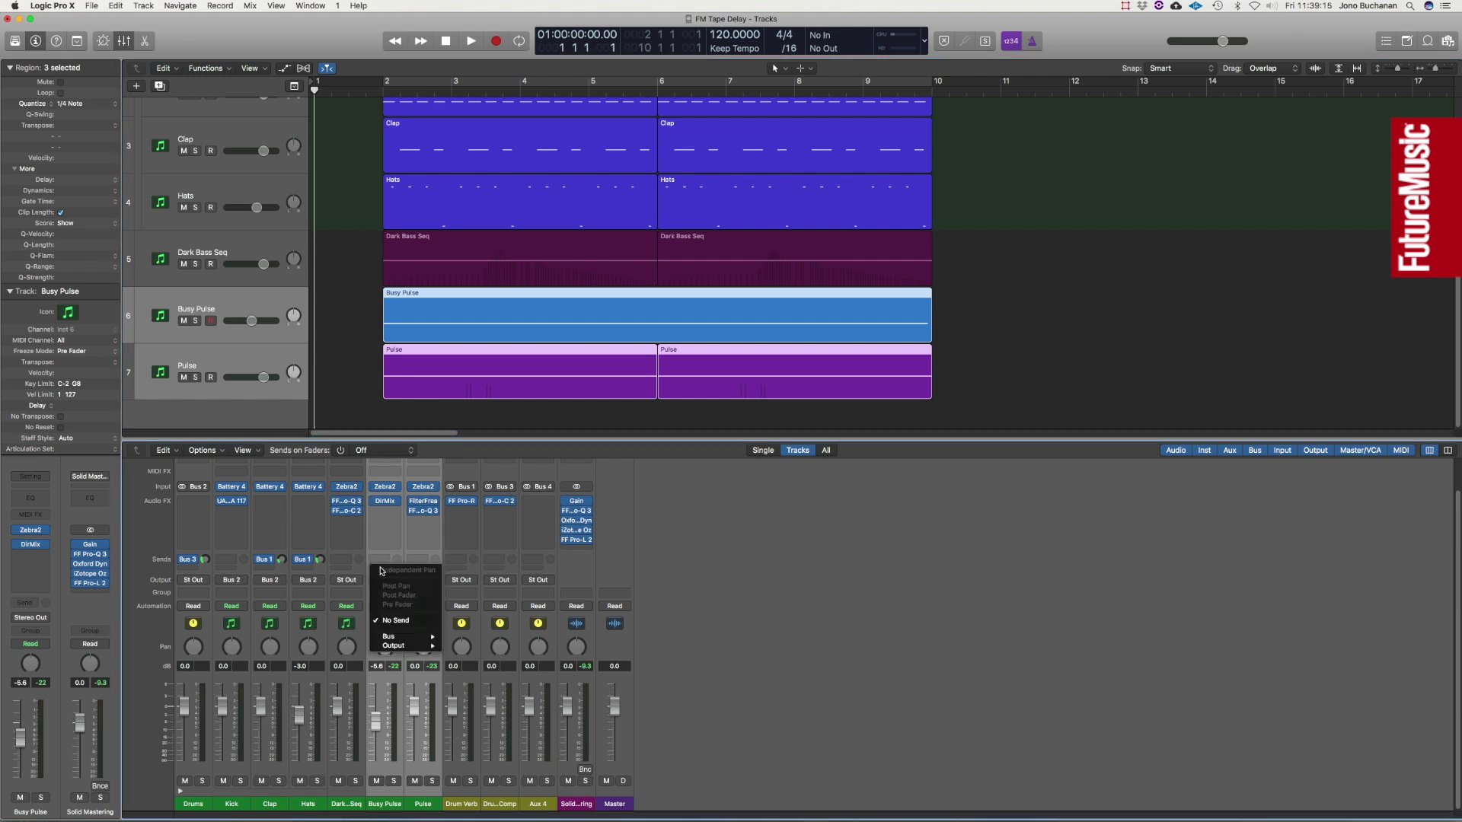
mouse_move(411, 637)
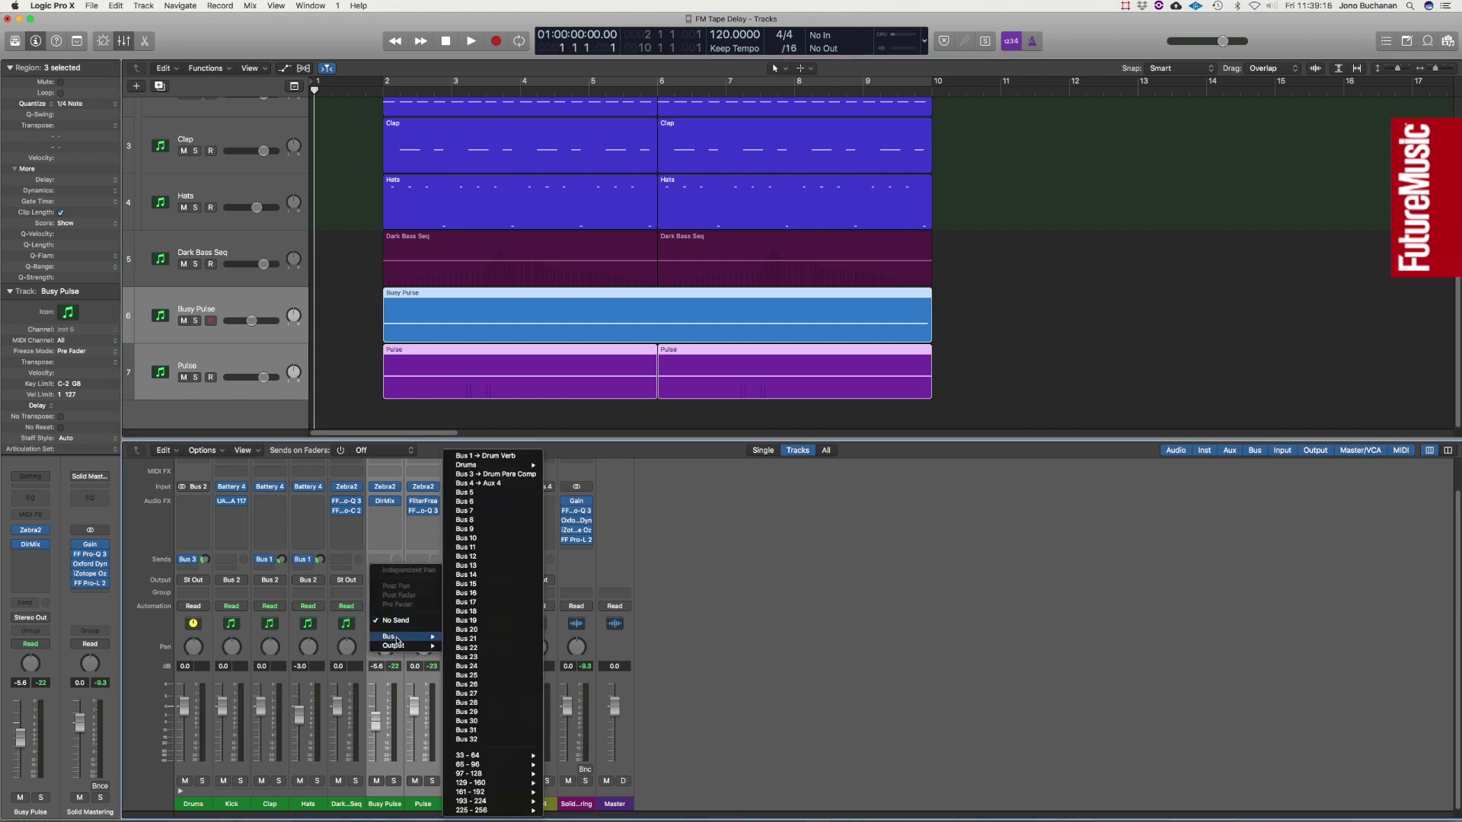
left_click(499, 484)
Step: Rename the Aux 4 channel strip as Tape DLY
left_click(538, 804)
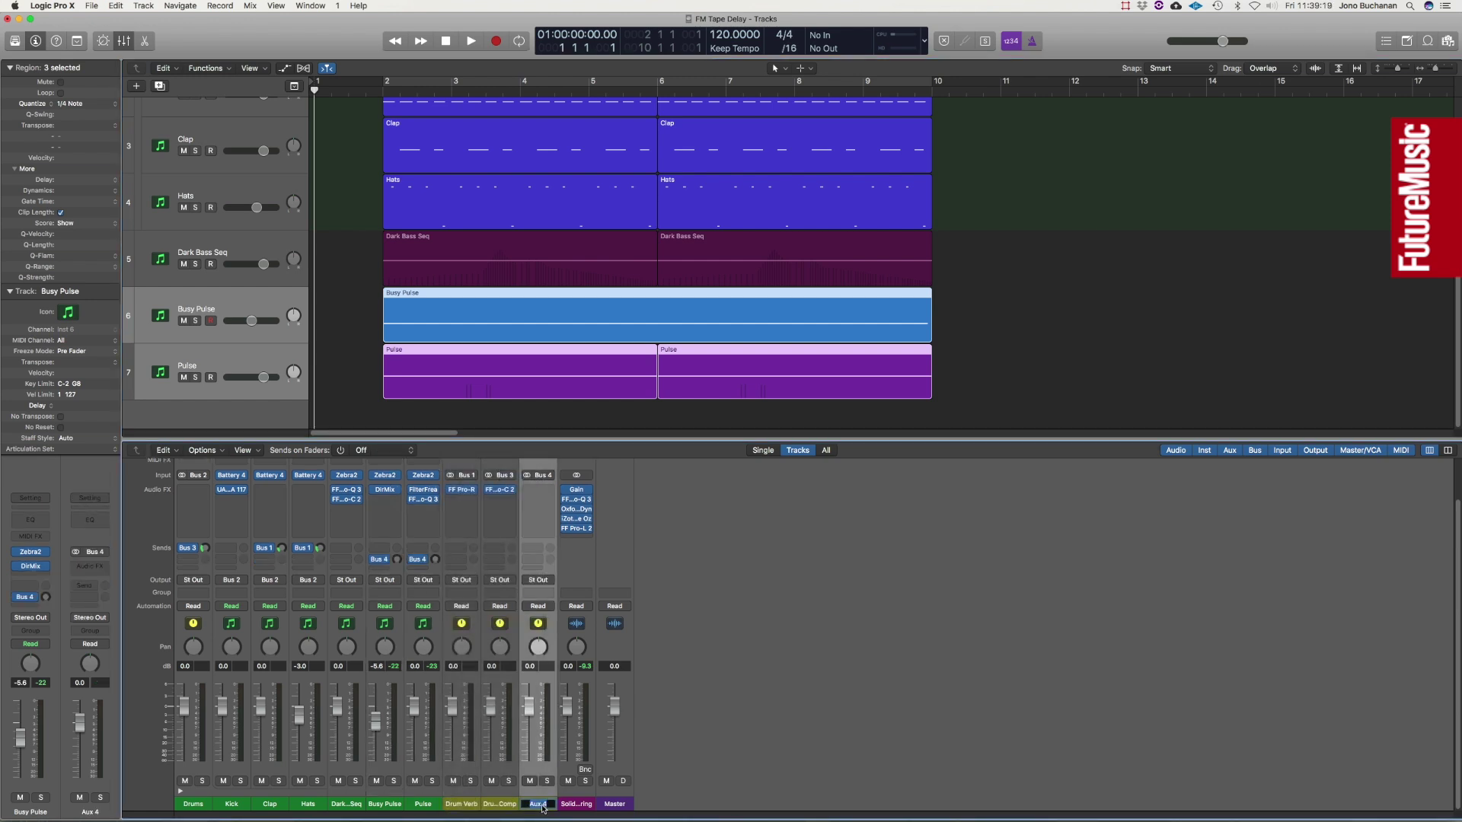
type("Tape DLY")
key("Return")
Step: Insert a stereo Tape Delay on the Tape DLY channel and reposition its plug-in window over the tracks area
left_click(538, 491)
mouse_move(554, 515)
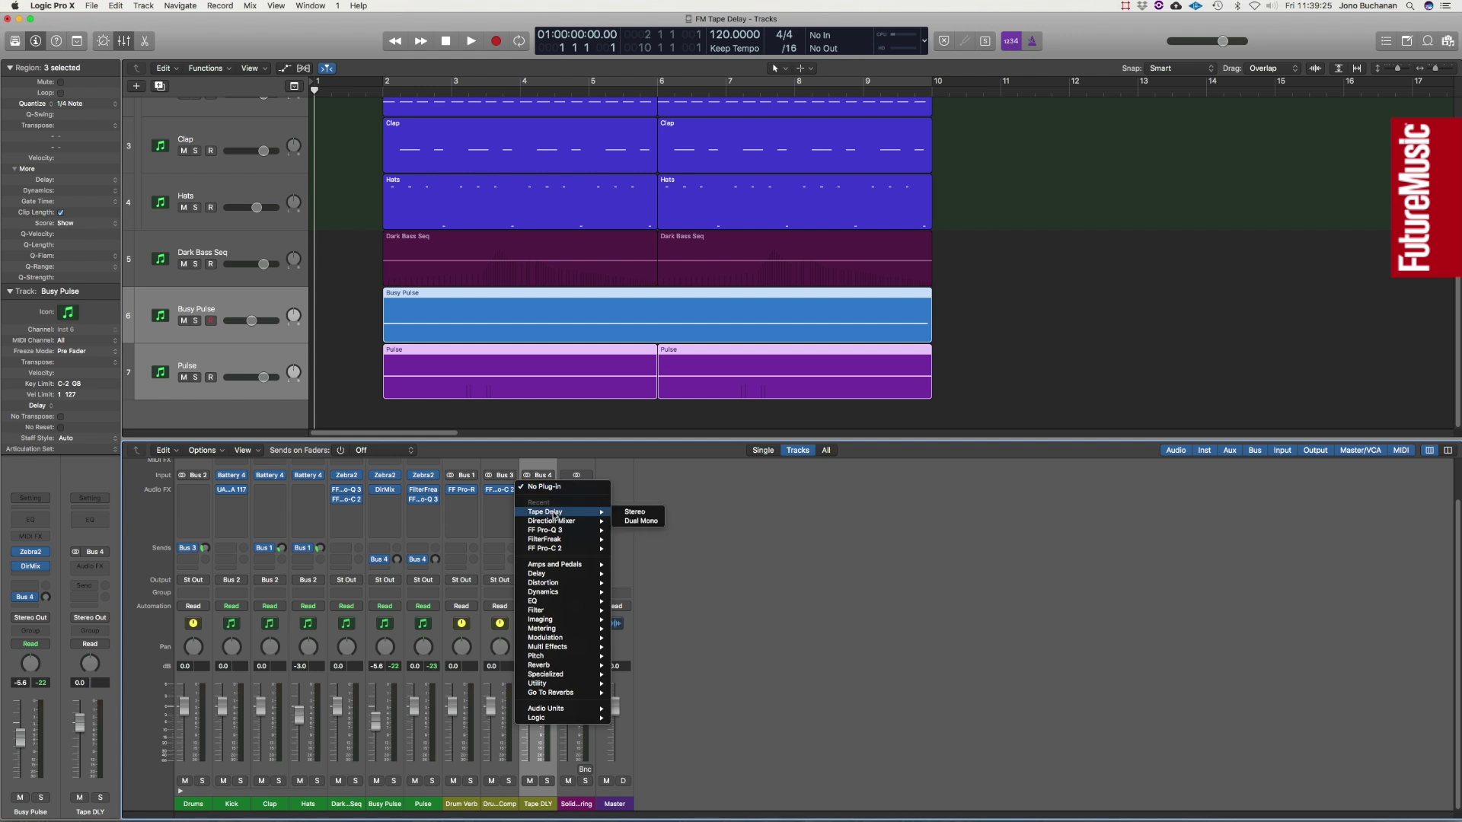
left_click(661, 513)
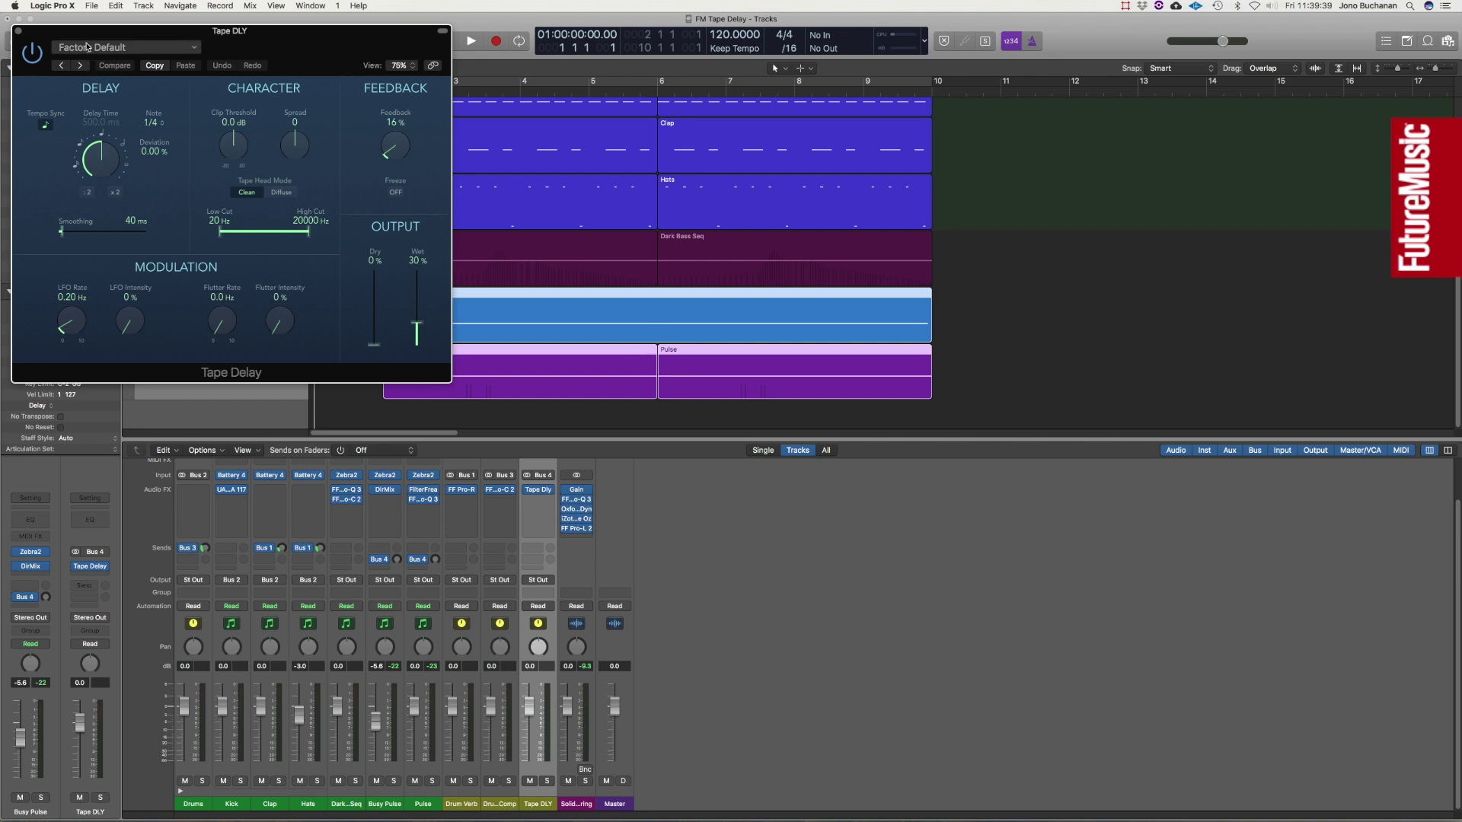
left_click_drag(87, 34, 245, 99)
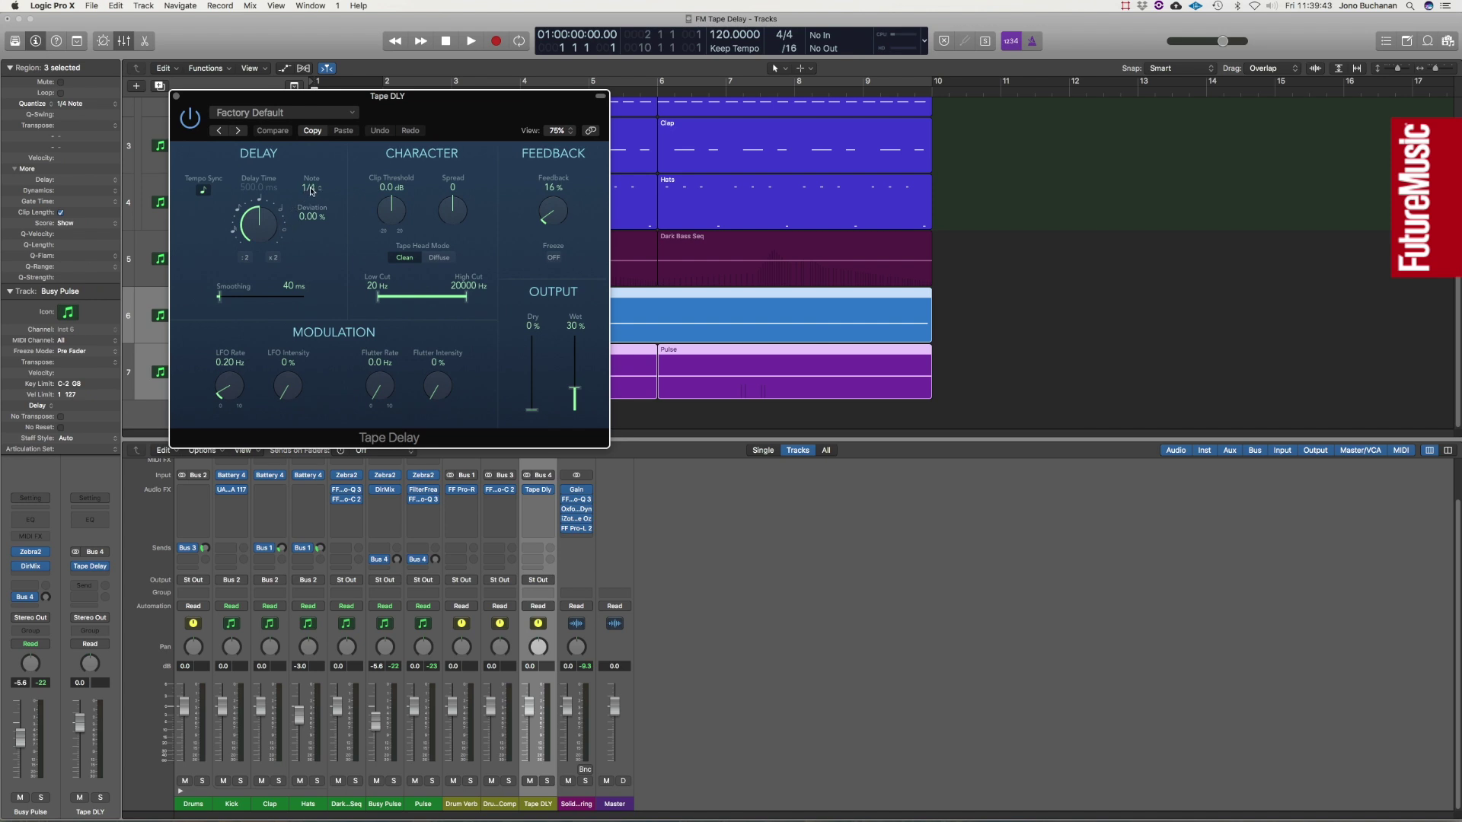
Step: Set the Tape Delay's feedback to 94%, its low cut to 200 Hz and its high cut to 2300 Hz
left_click_drag(566, 224, 557, 161)
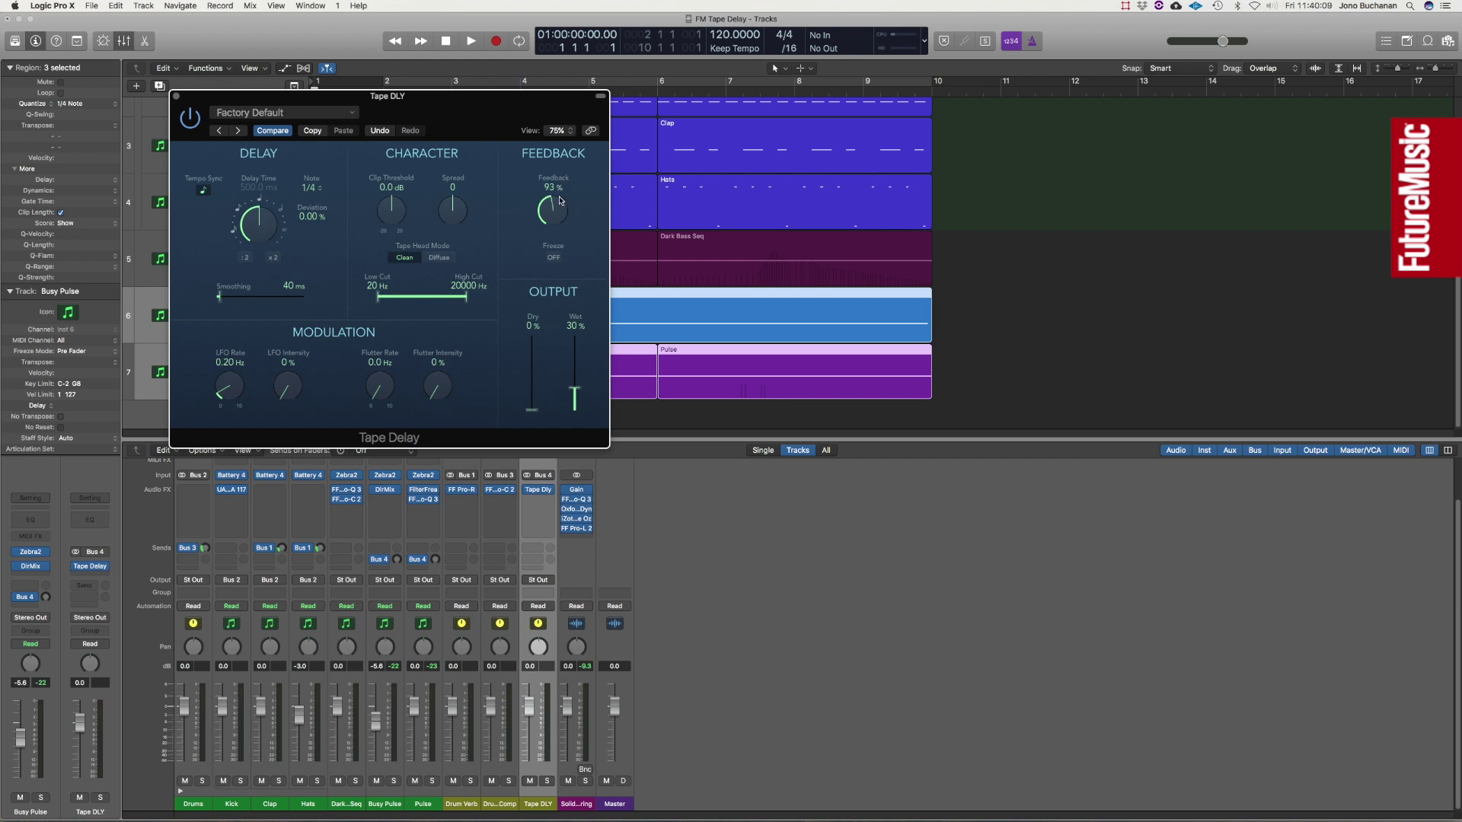
mouse_move(560, 199)
left_mouse_down()
mouse_move(563, 150)
mouse_move(568, 199)
left_mouse_up()
left_click_drag(380, 299, 411, 299)
left_click_drag(467, 298, 441, 329)
Step: Set the Tape Delay's LFO rate to 0.40 Hz, LFO intensity to 29%, flutter rate to 1.2 Hz, flutter intensity to 37% and wet output to 100%
left_click_drag(239, 383, 289, 333)
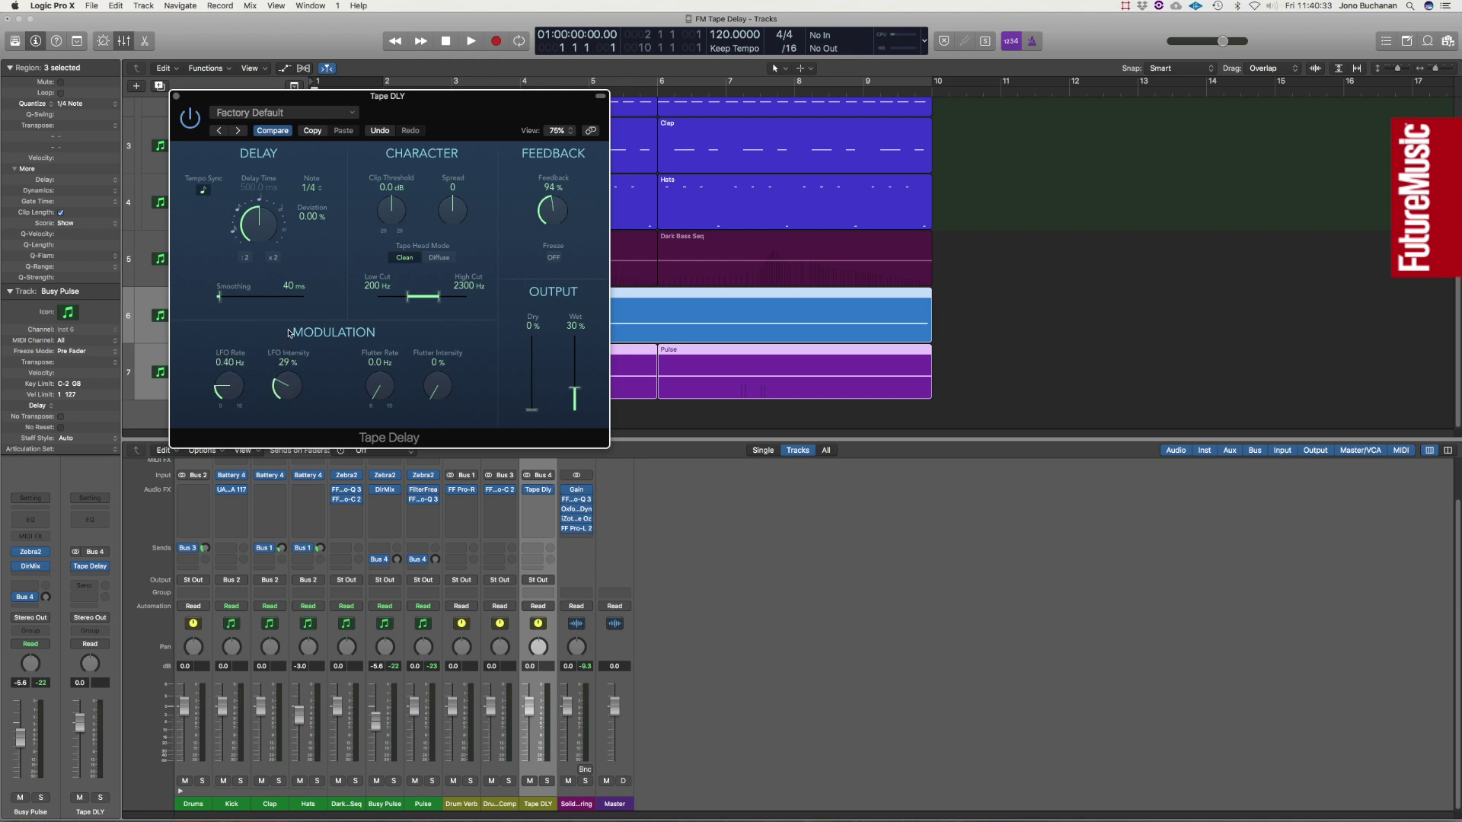
left_click_drag(392, 387, 436, 328)
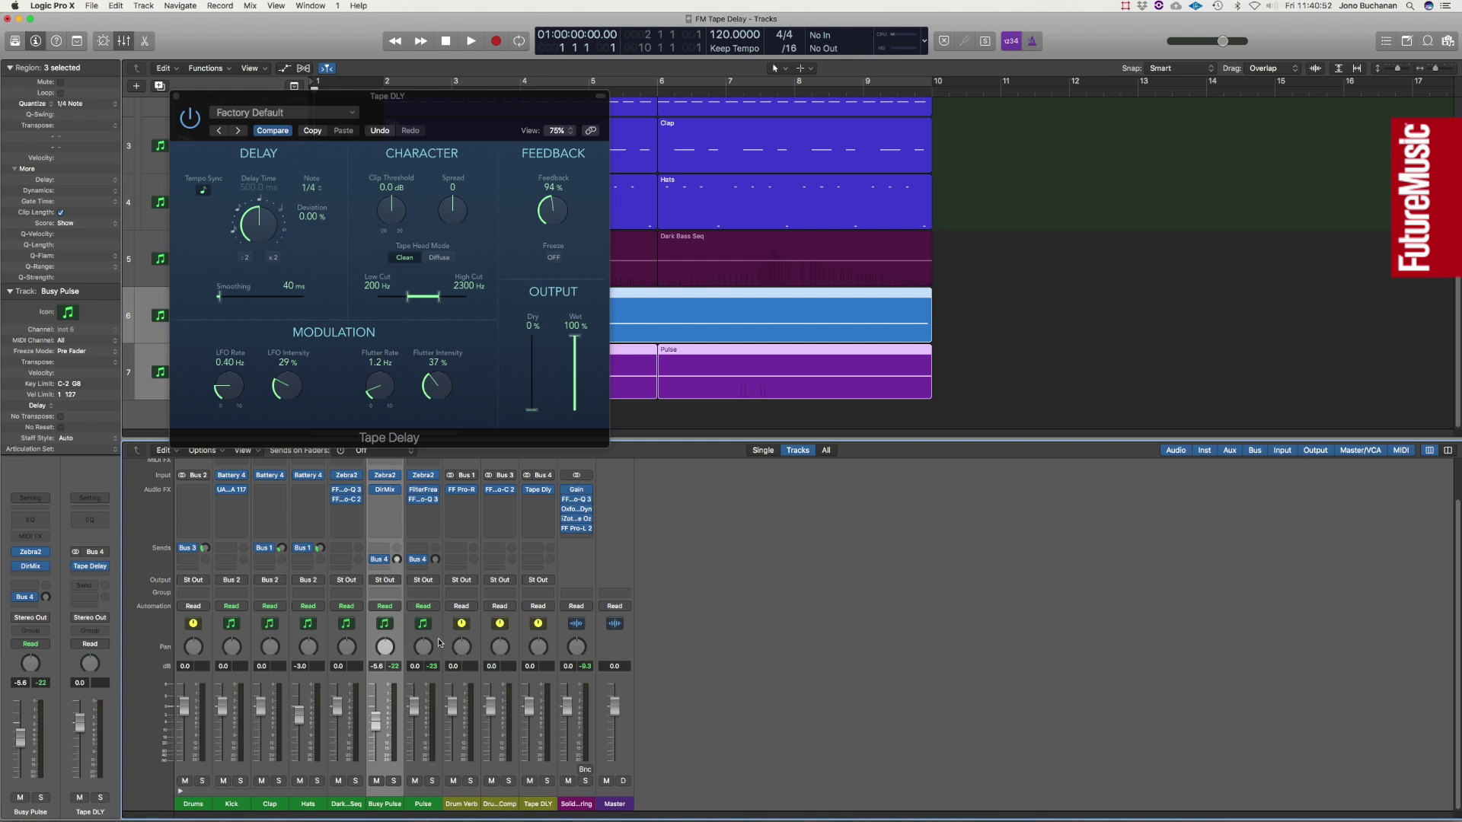
Step: Raise the Bus 4 send levels of Busy Pulse and Pulse together, and close the Tape Delay window
left_click(442, 645, "shift")
left_click_drag(397, 560, 397, 560)
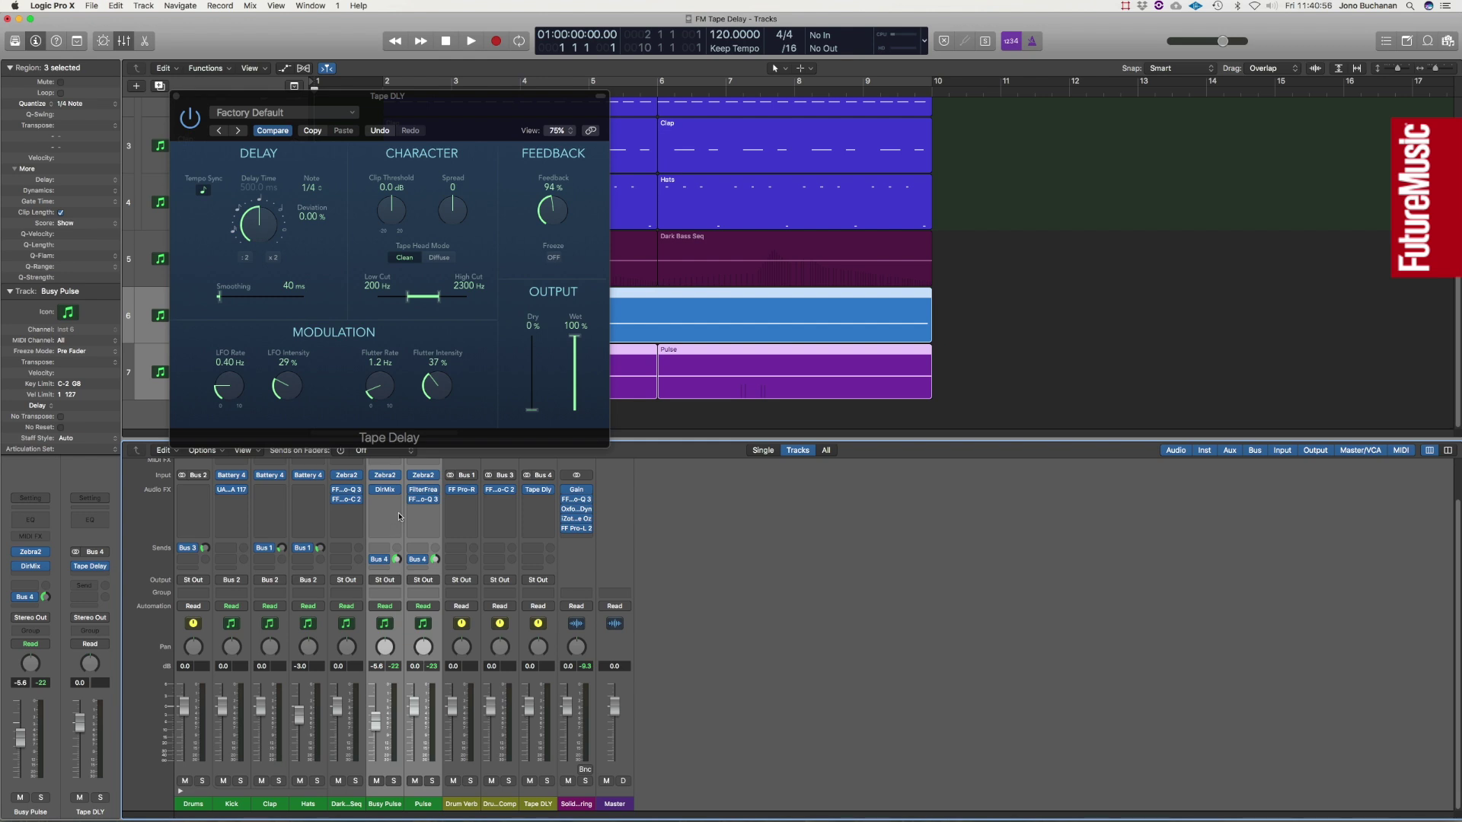
left_click(175, 96)
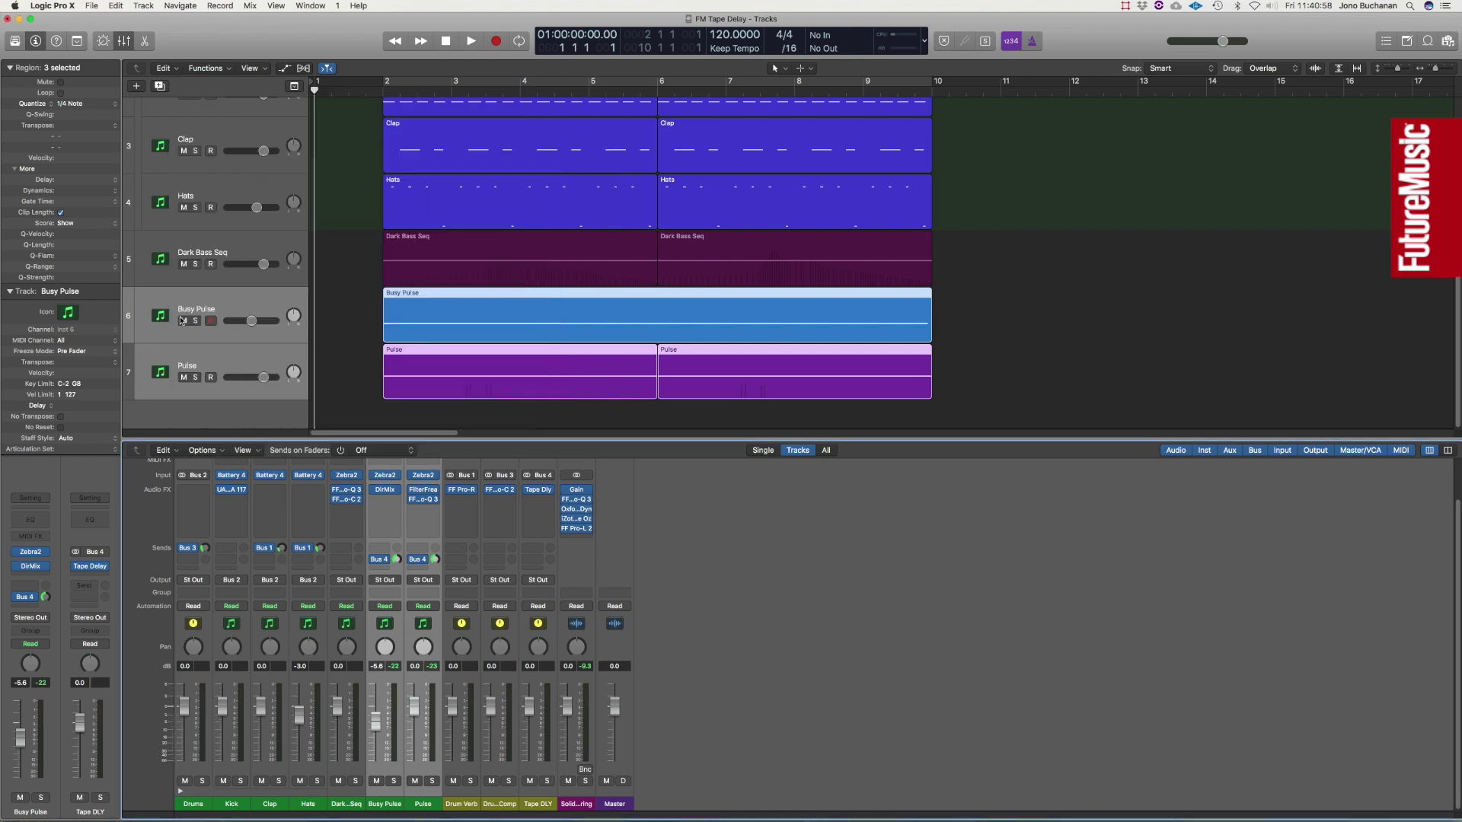
Step: Solo the Busy Pulse and Pulse tracks and reopen the Tape Delay settings beside their track headers
left_click(196, 321)
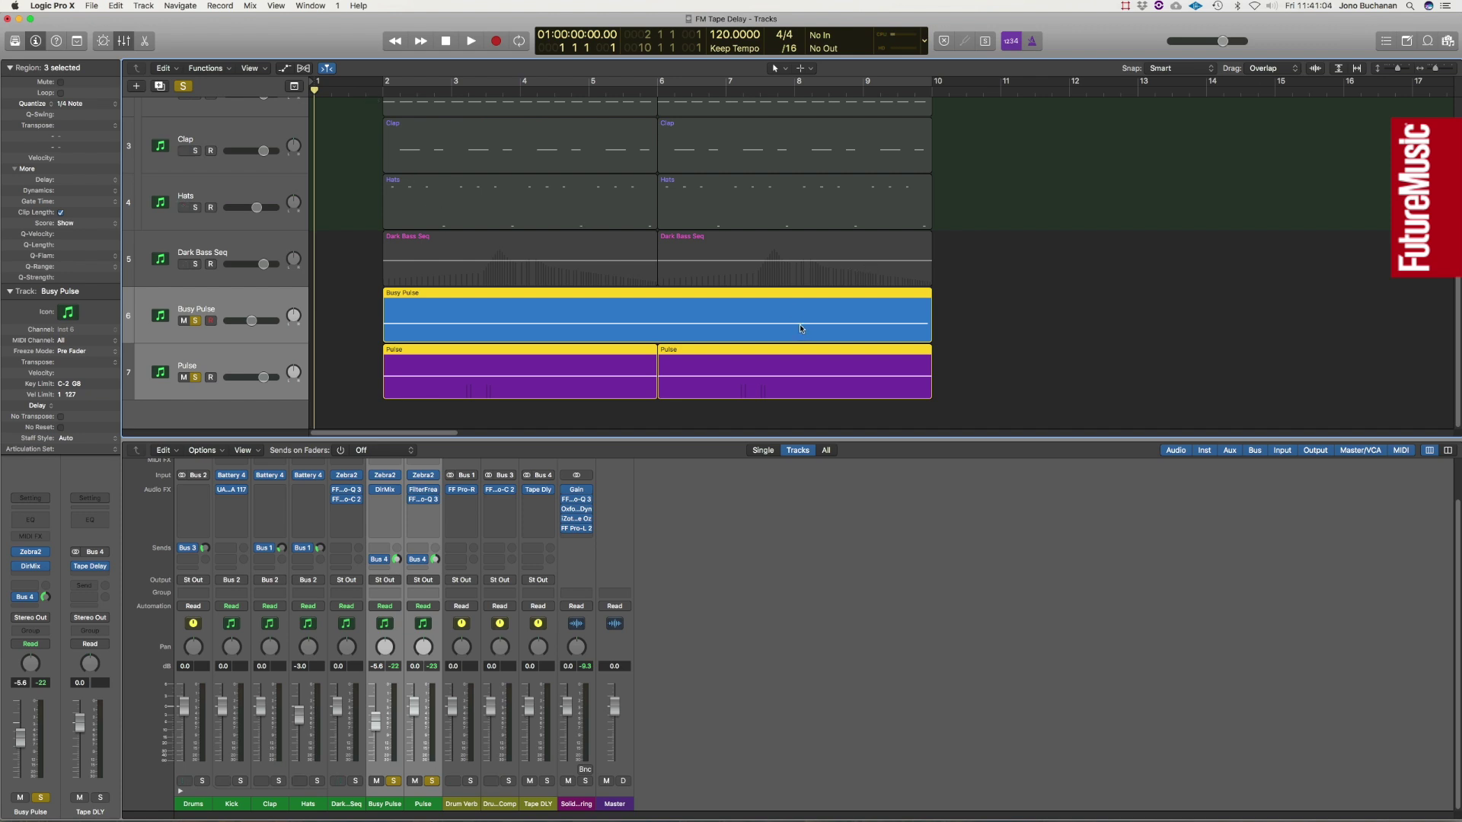
left_click(538, 490)
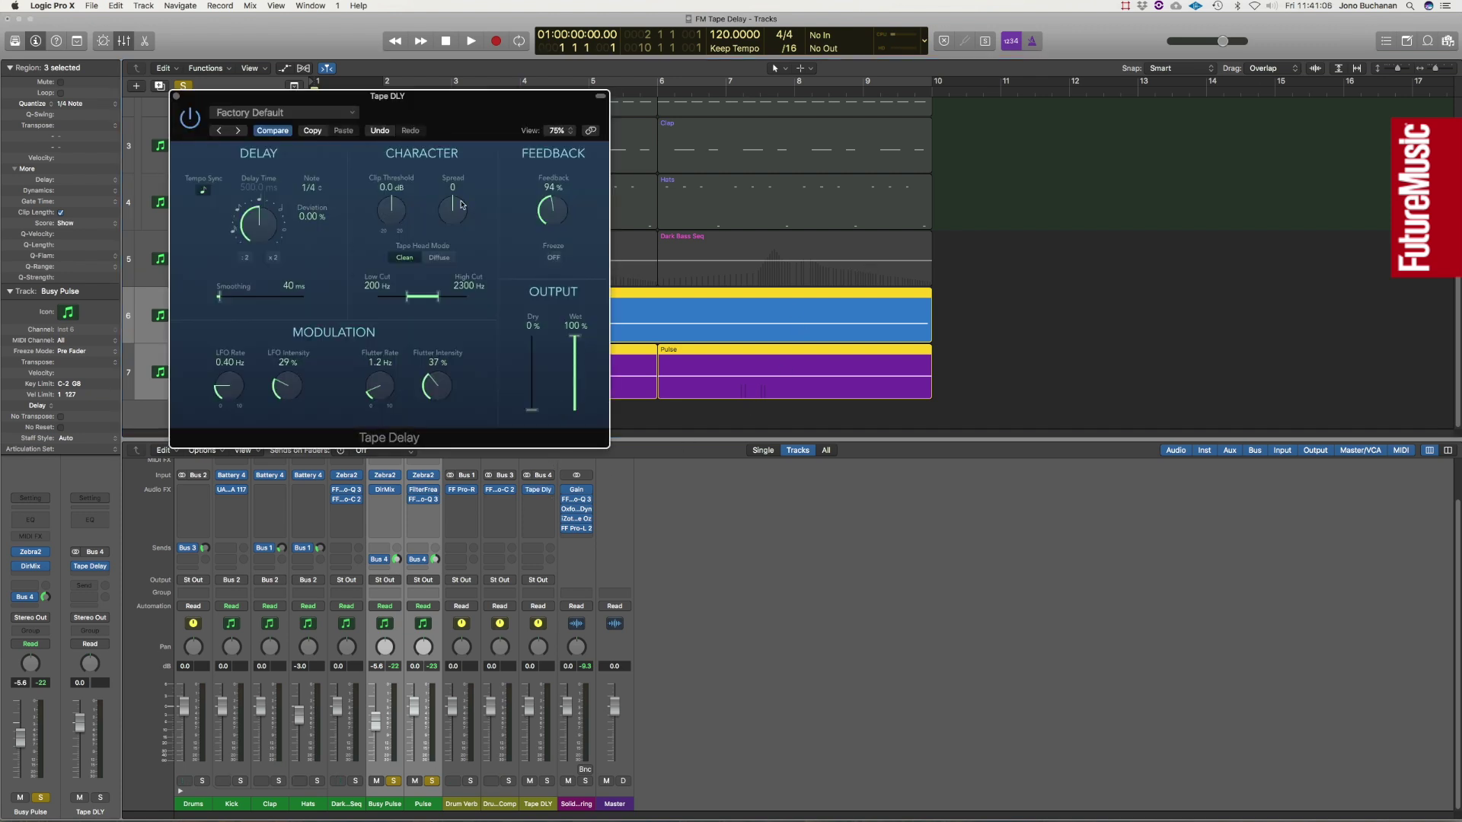
left_click_drag(277, 123, 590, 226)
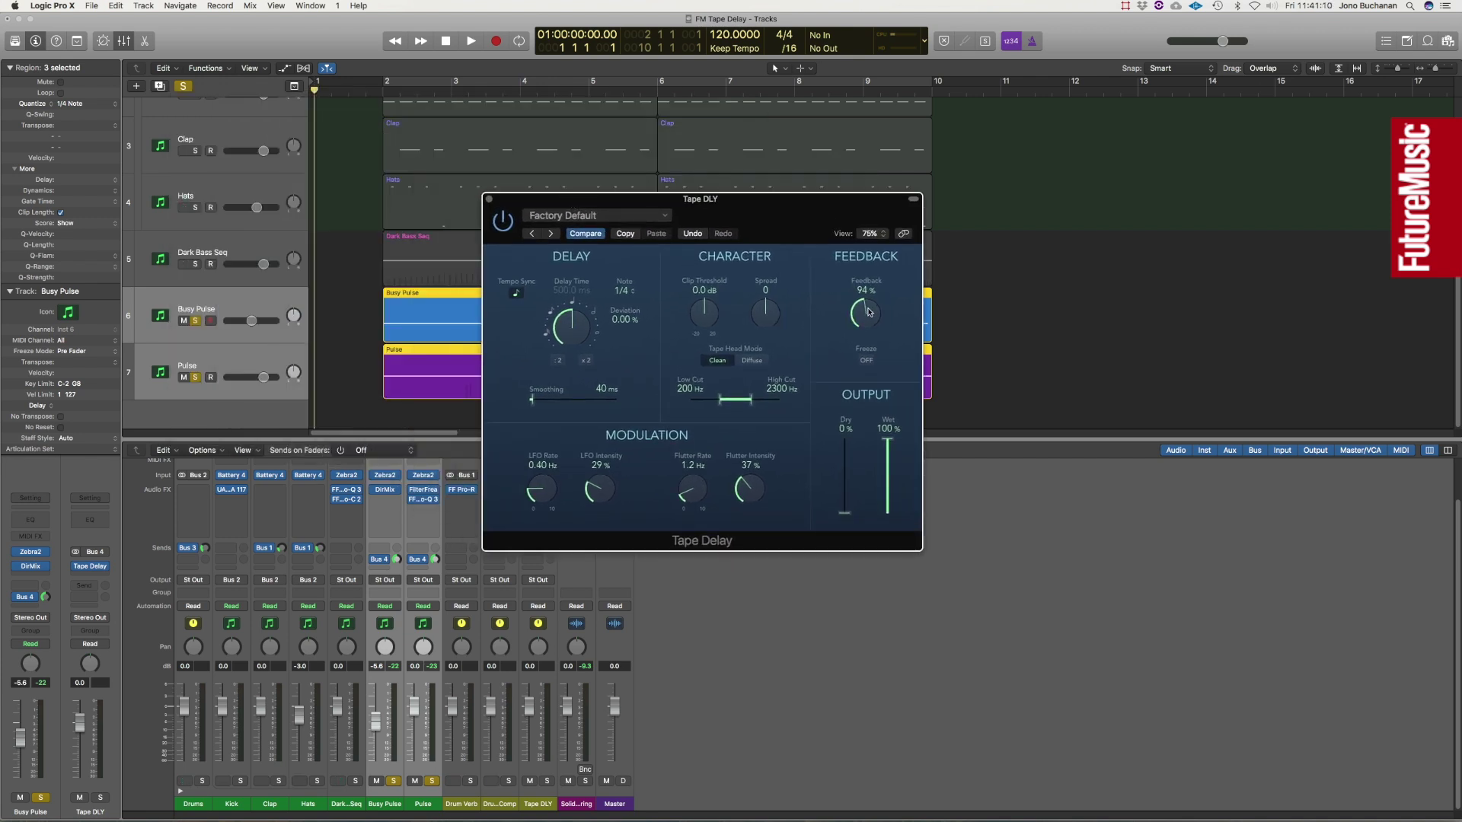
Step: During playback, raise the Tape Delay's feedback to 96% and 105%, lower it to 40%, and stop playback
key("space")
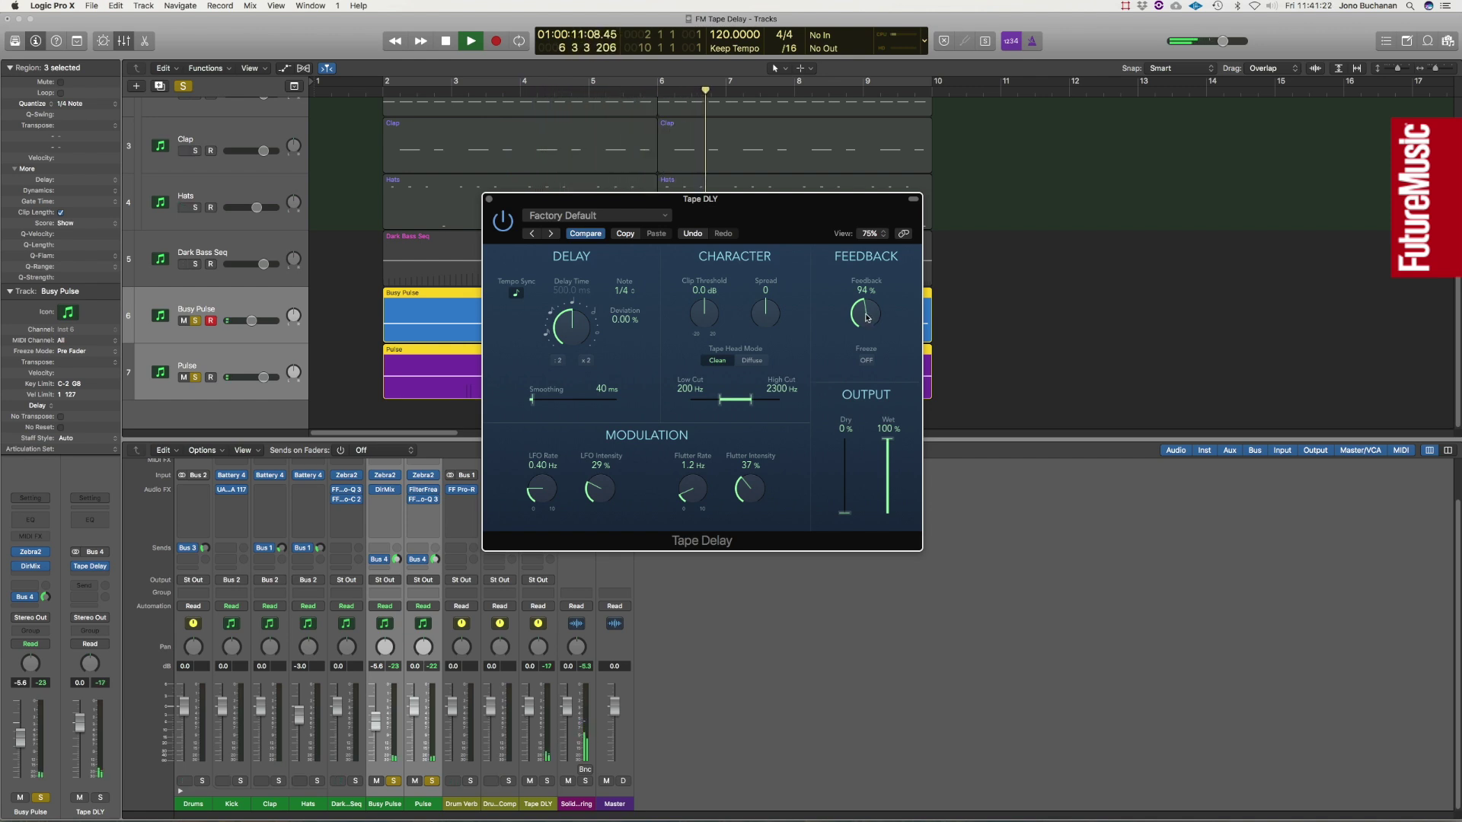
scroll(866, 317, "up", 2)
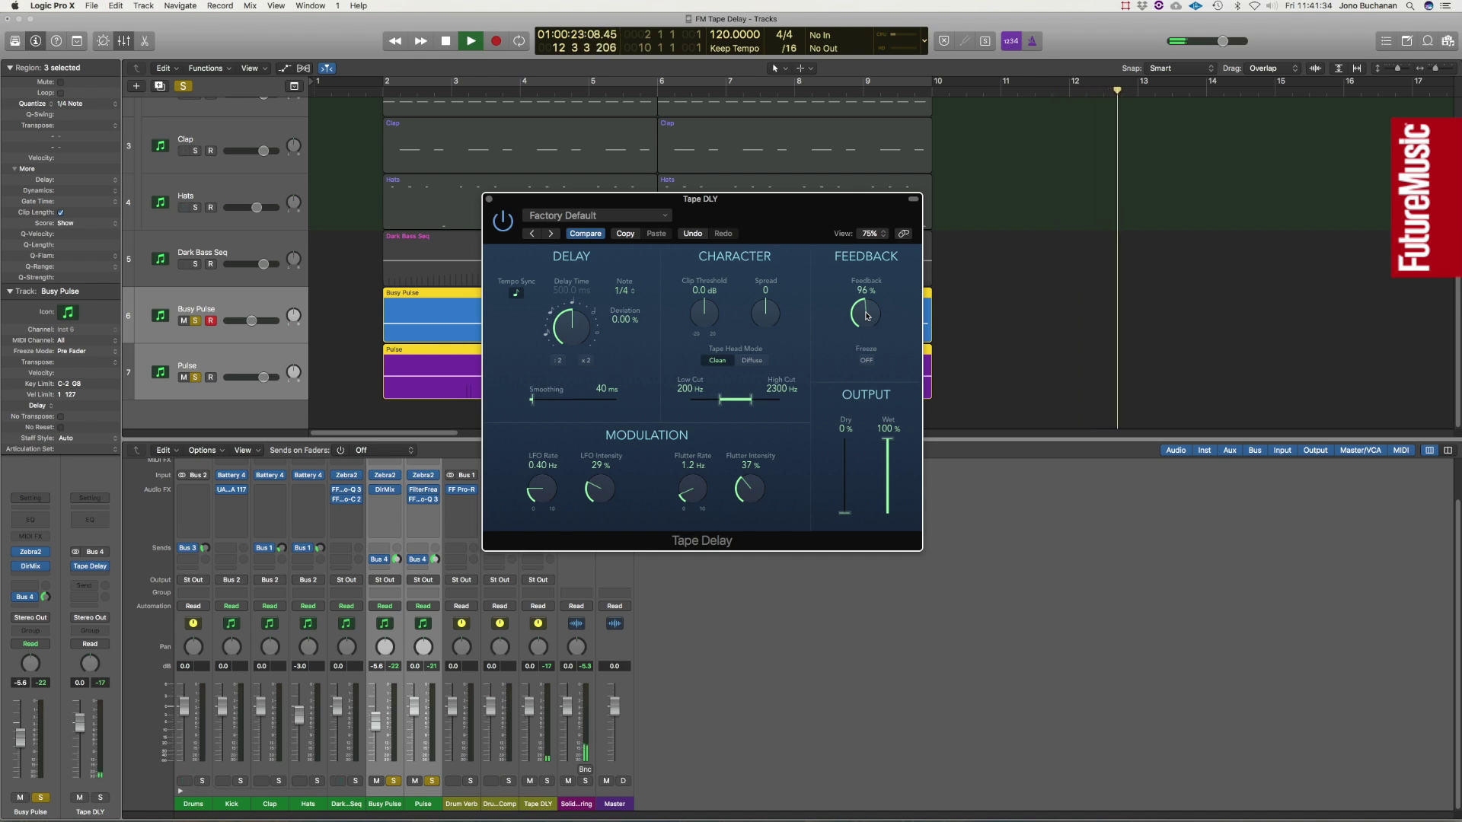
left_click_drag(867, 315, 867, 309)
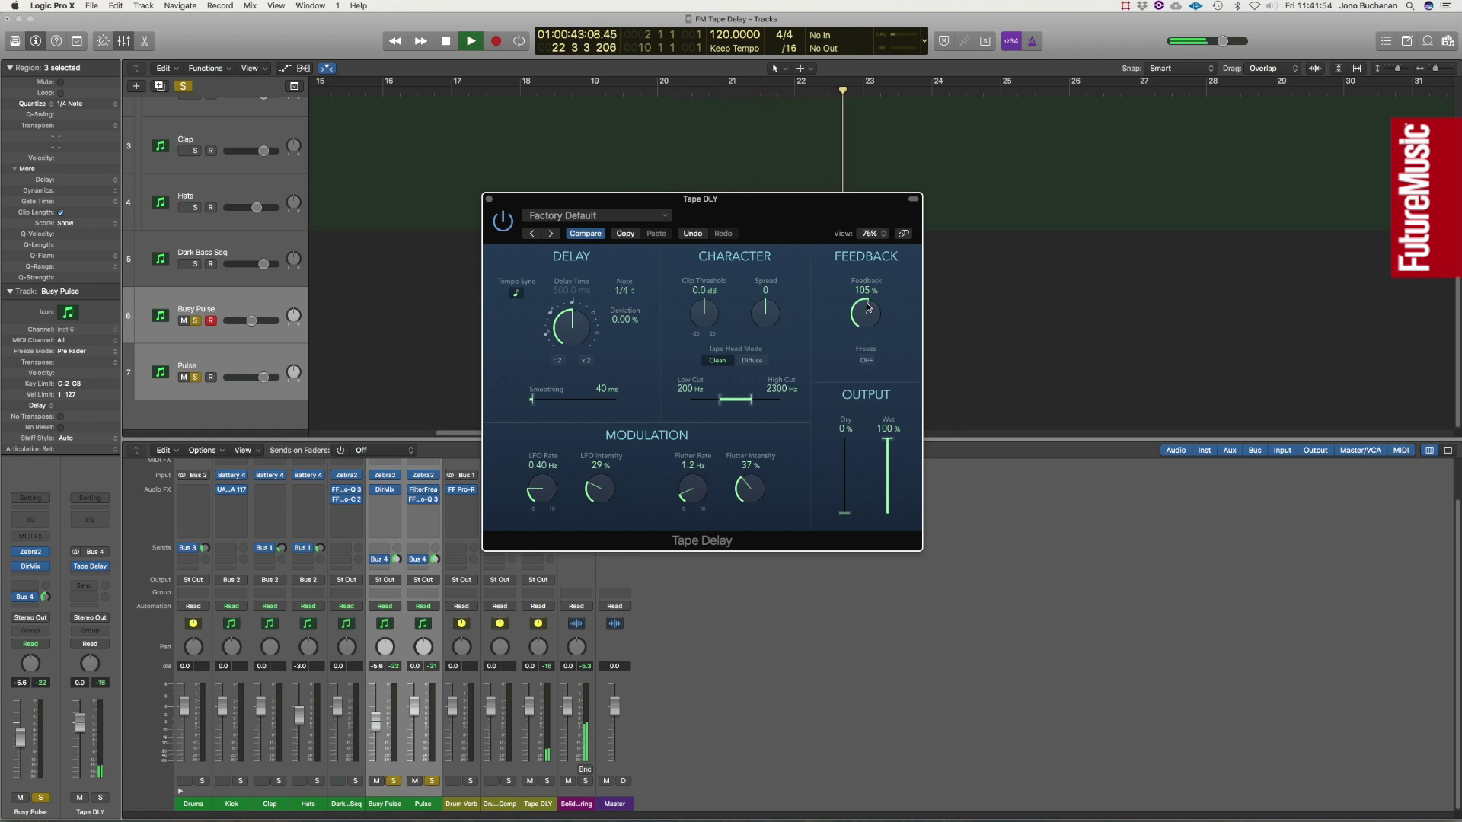
left_click_drag(868, 308, 865, 359)
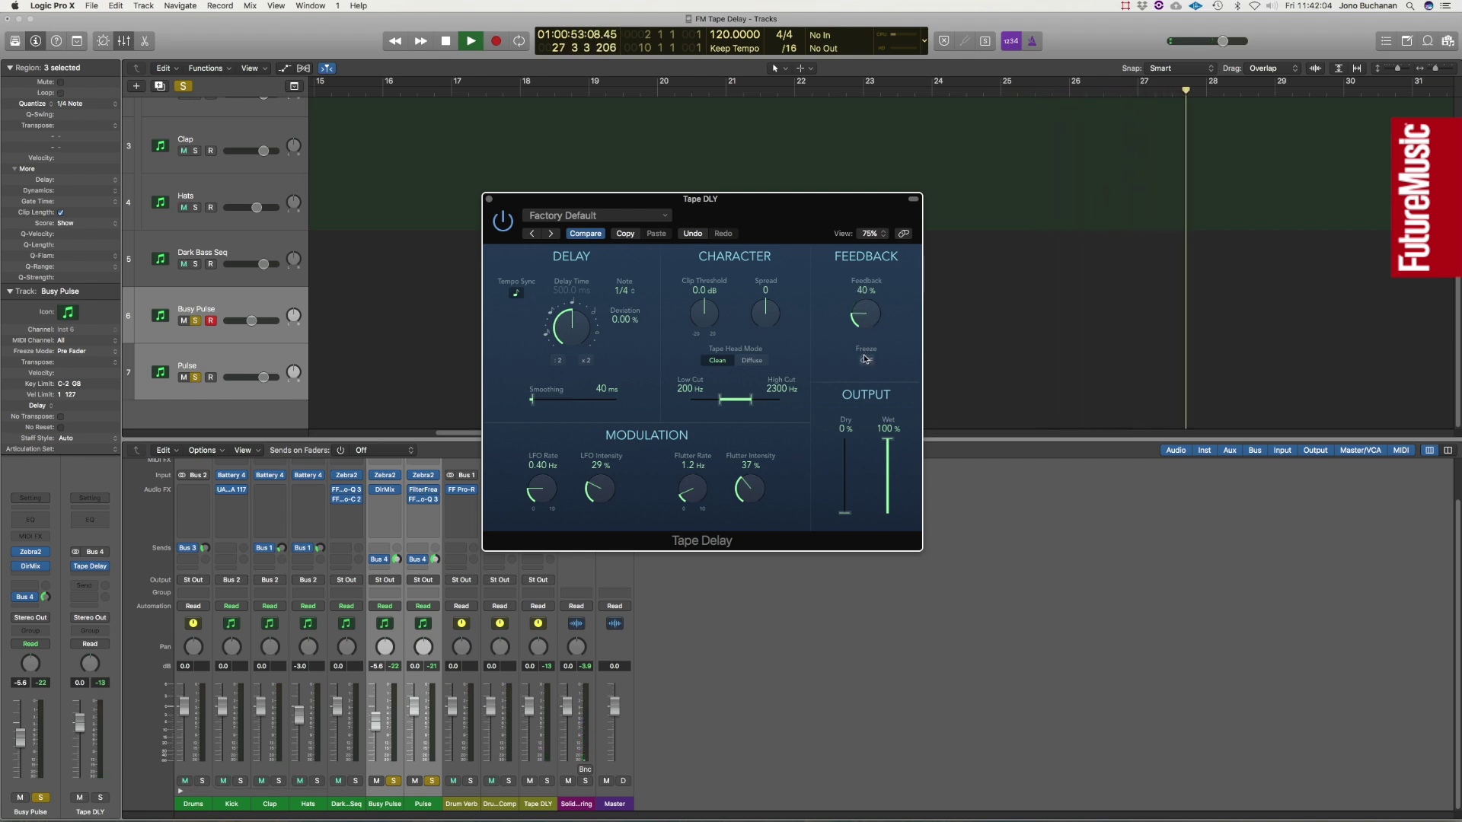
key("space")
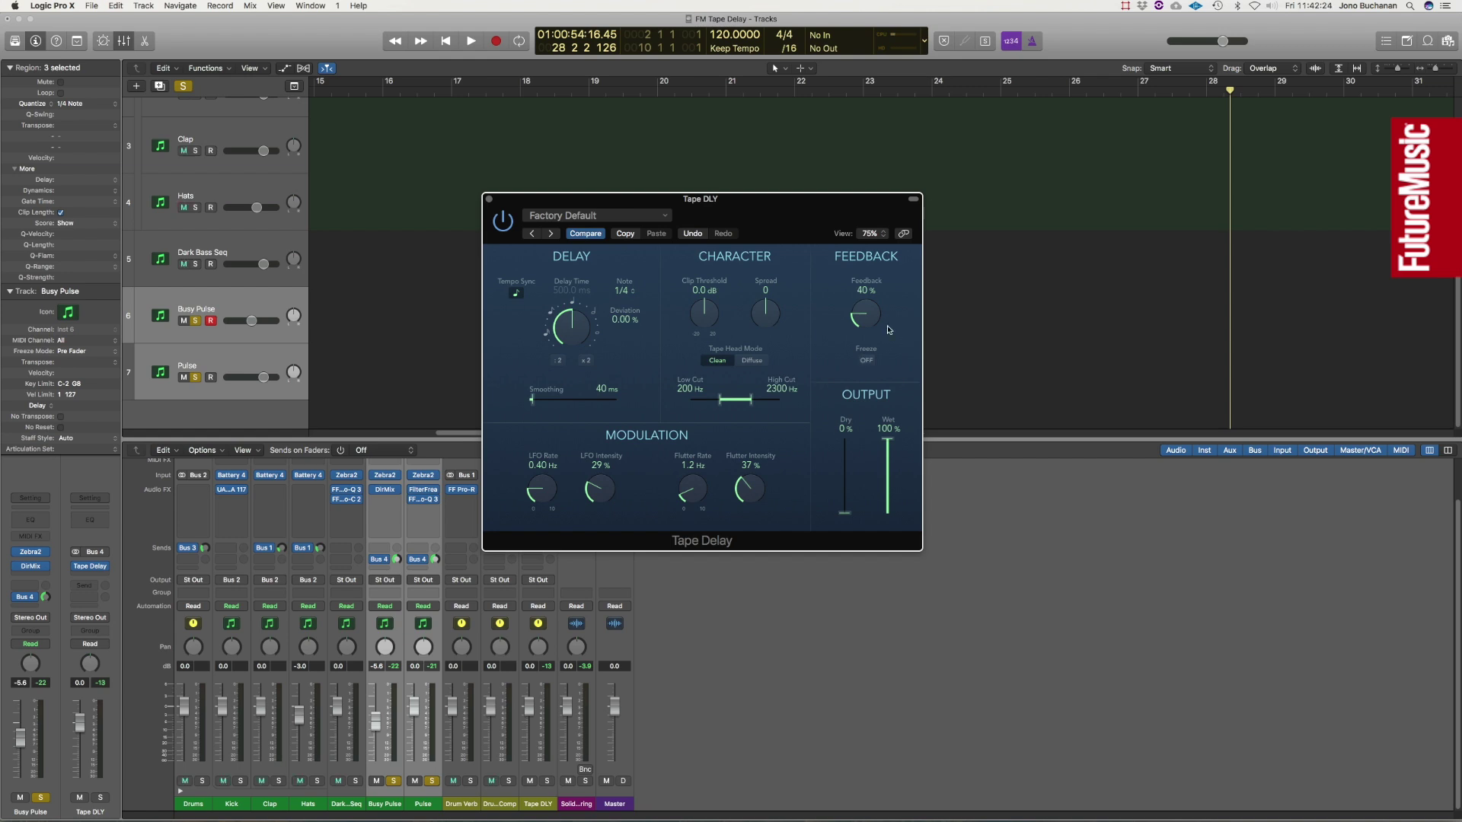
Step: Move the Tape Delay window clear of the mixer channels and set the Tape DLY channel's automation mode to Latch
left_click_drag(548, 202, 990, 384)
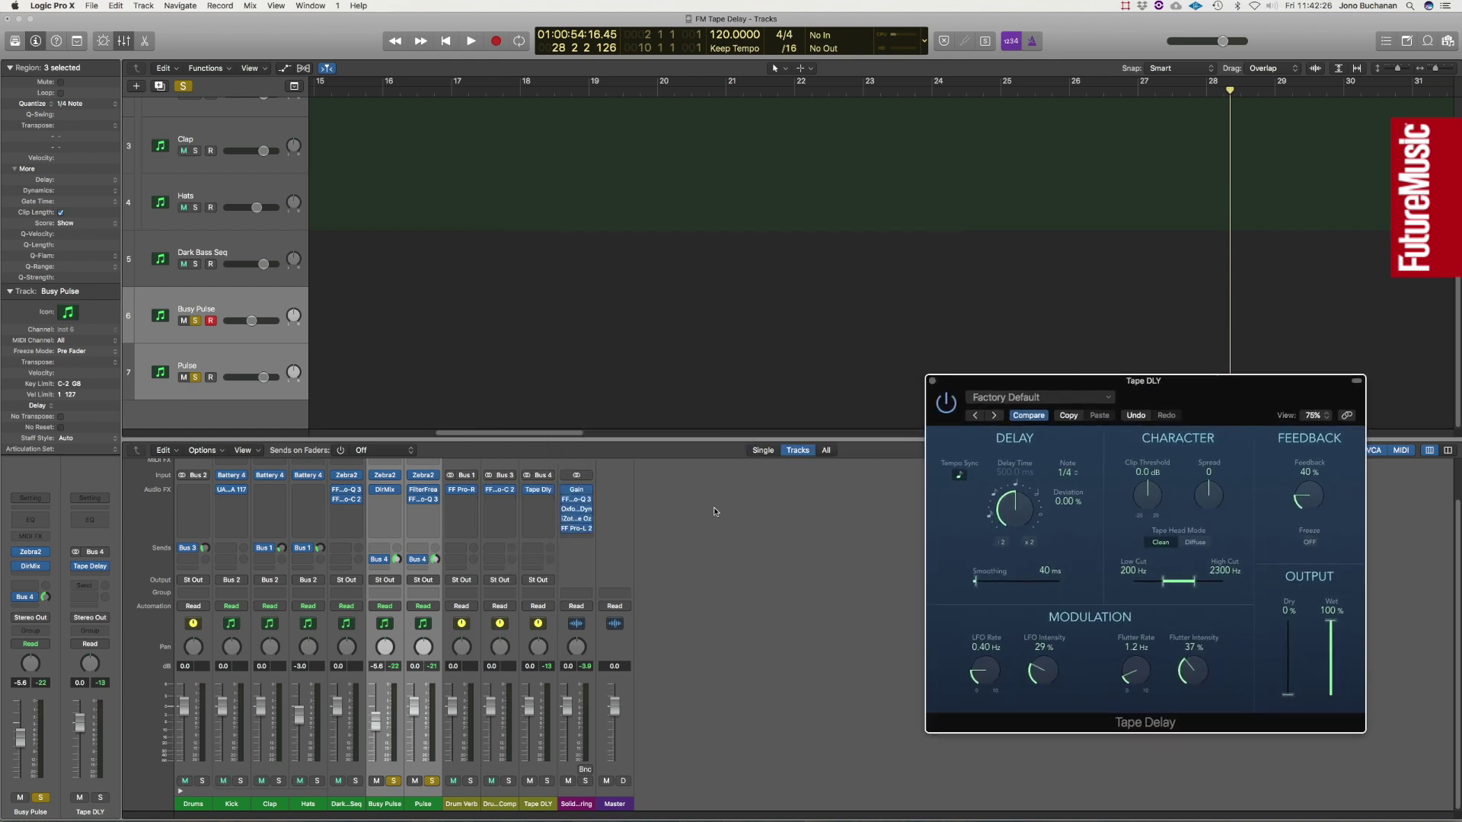
left_click(551, 609)
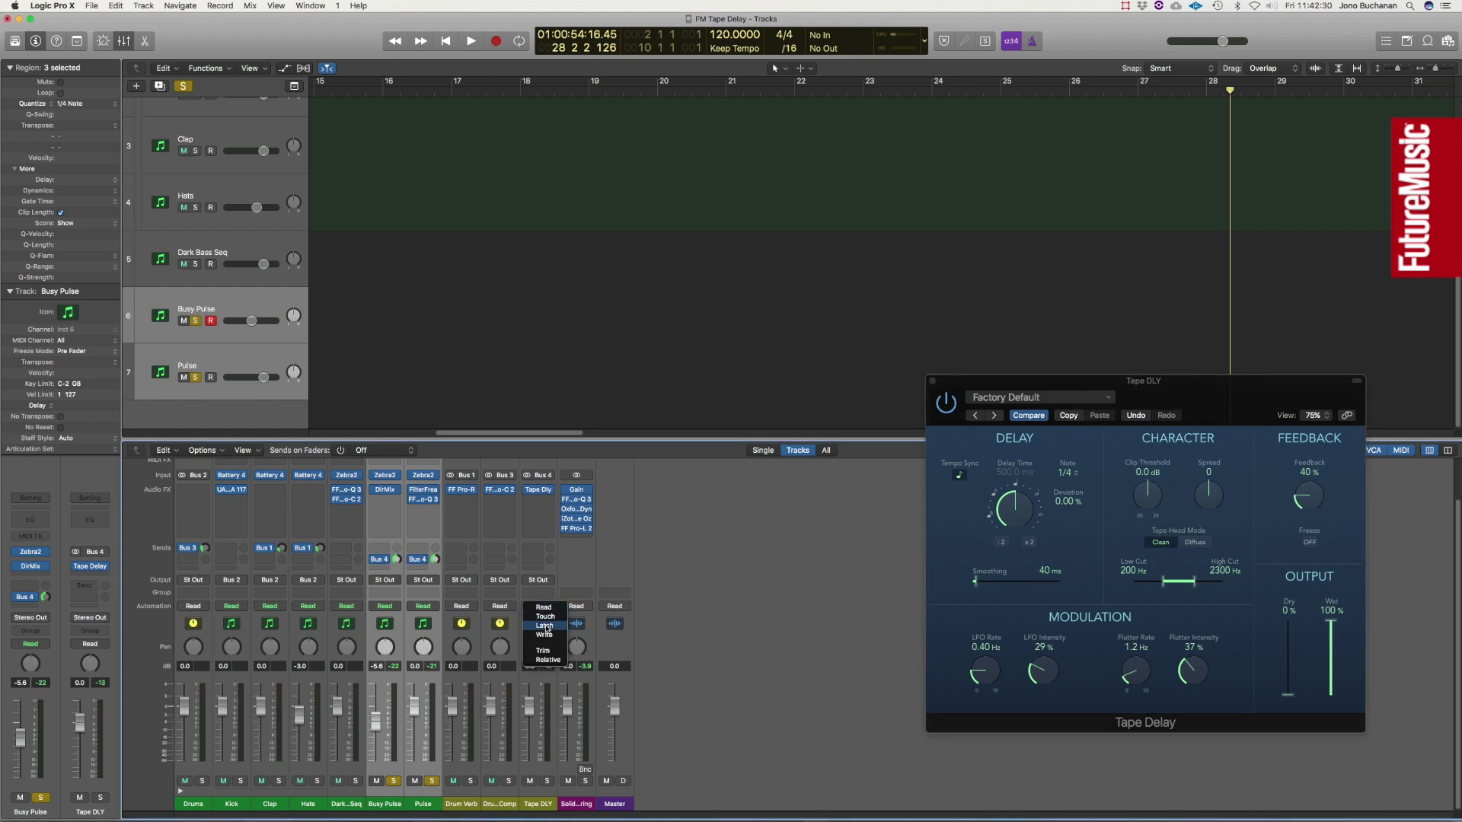
left_click(545, 626)
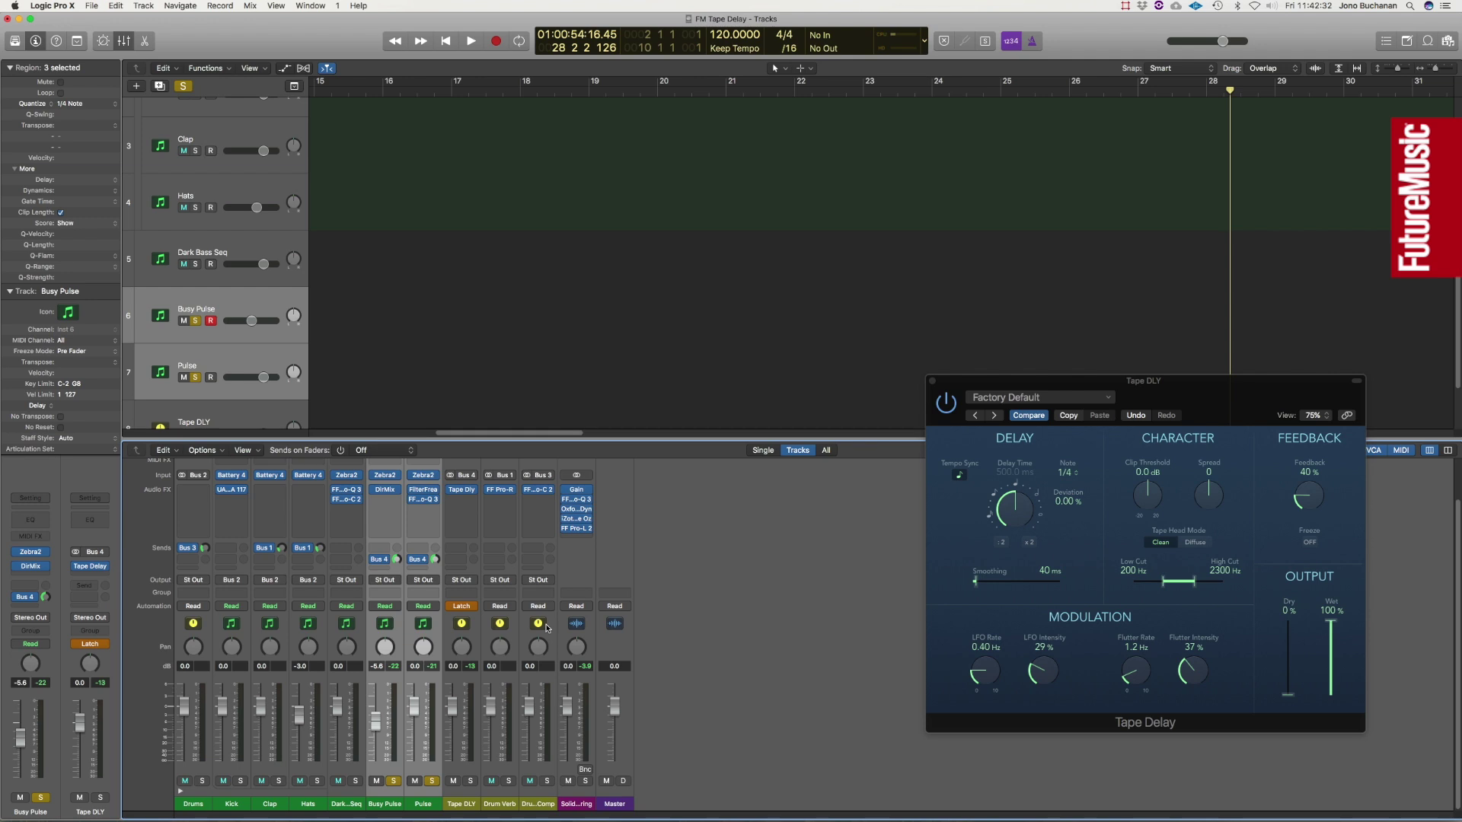
Step: Return the playhead to the project start and unsolo the Busy Pulse and Pulse tracks
key("Return")
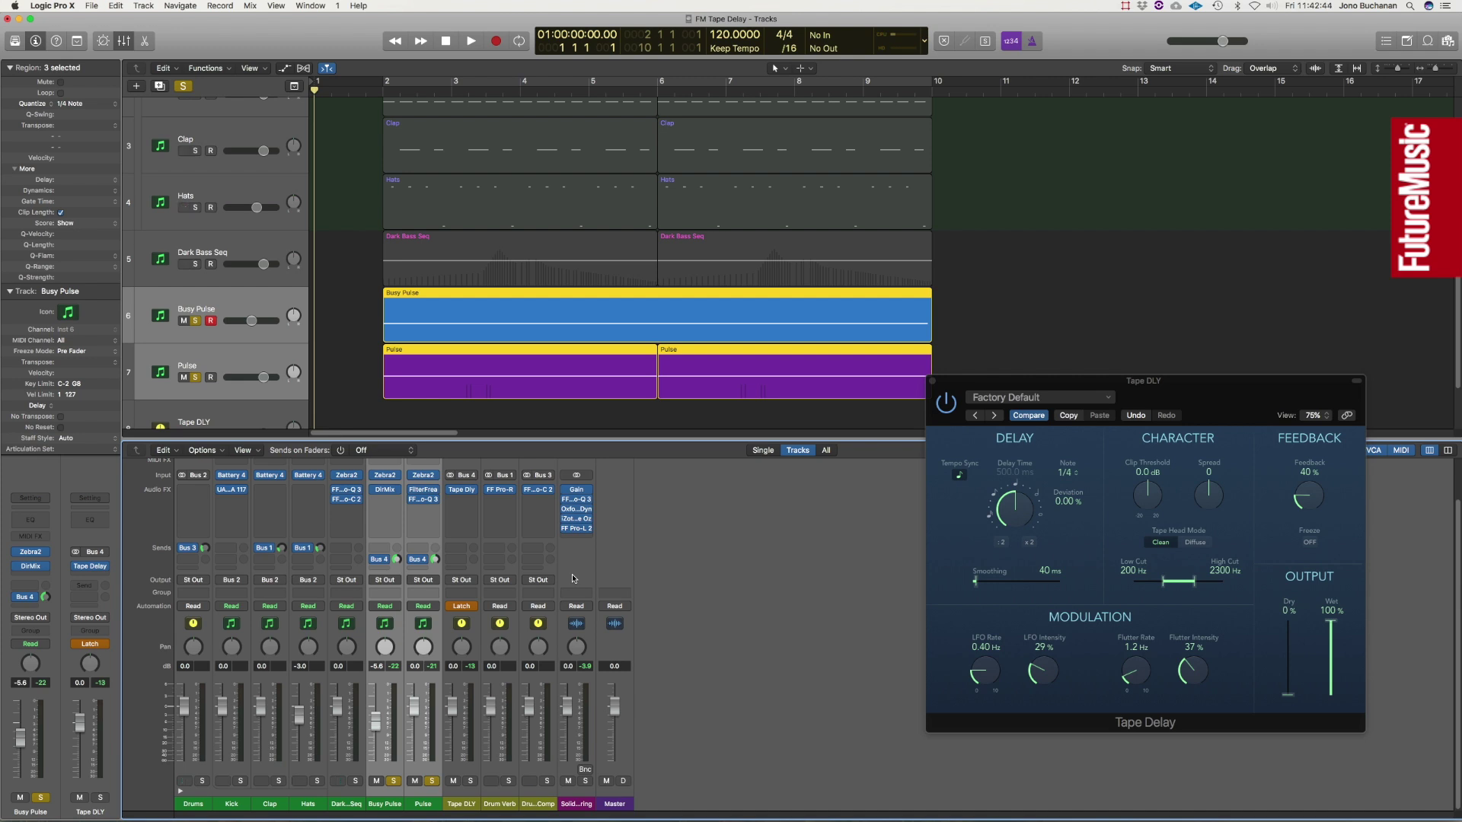
left_click(196, 321)
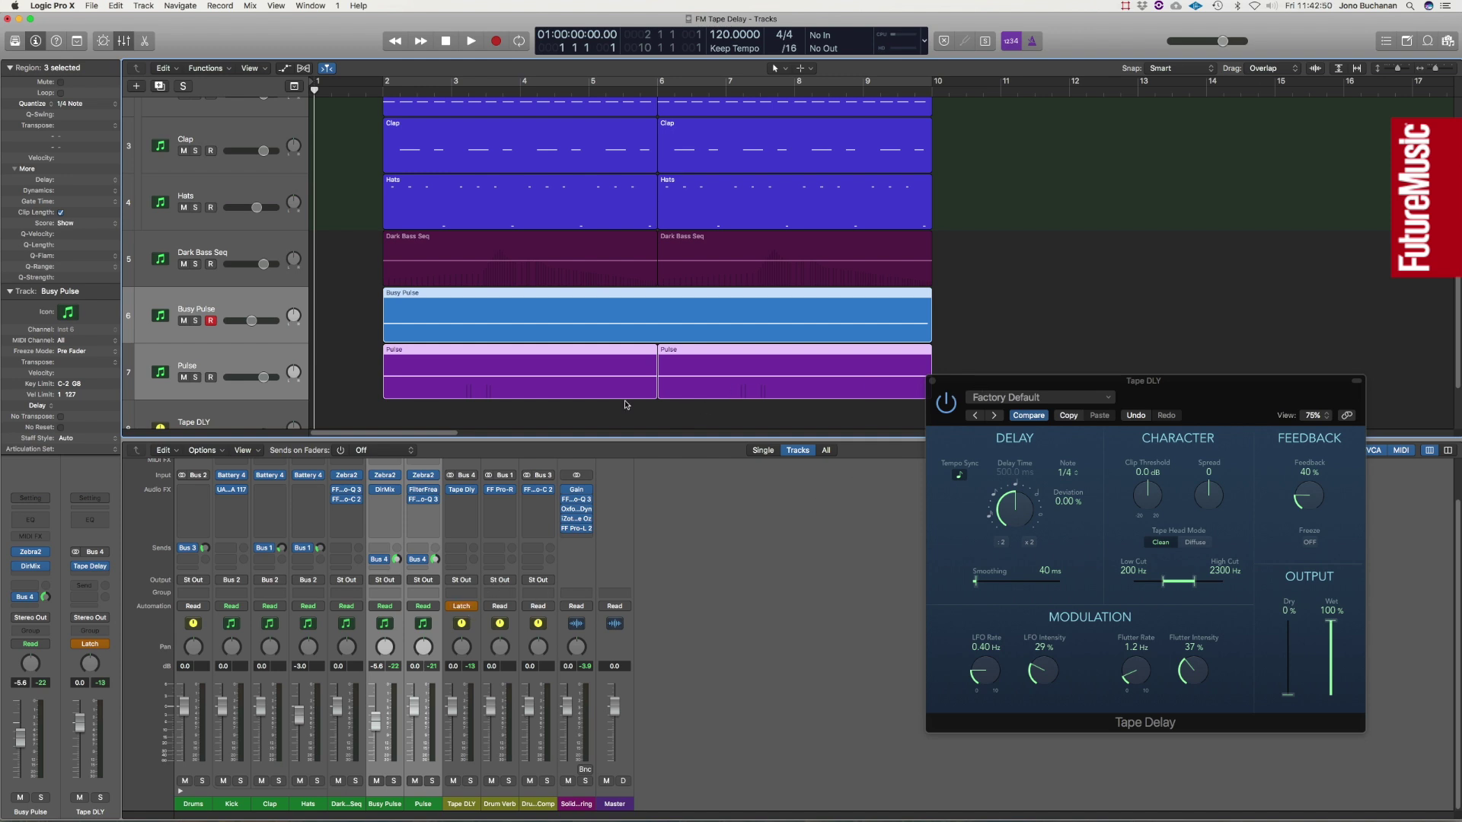
scroll(311, 321, "down", 2)
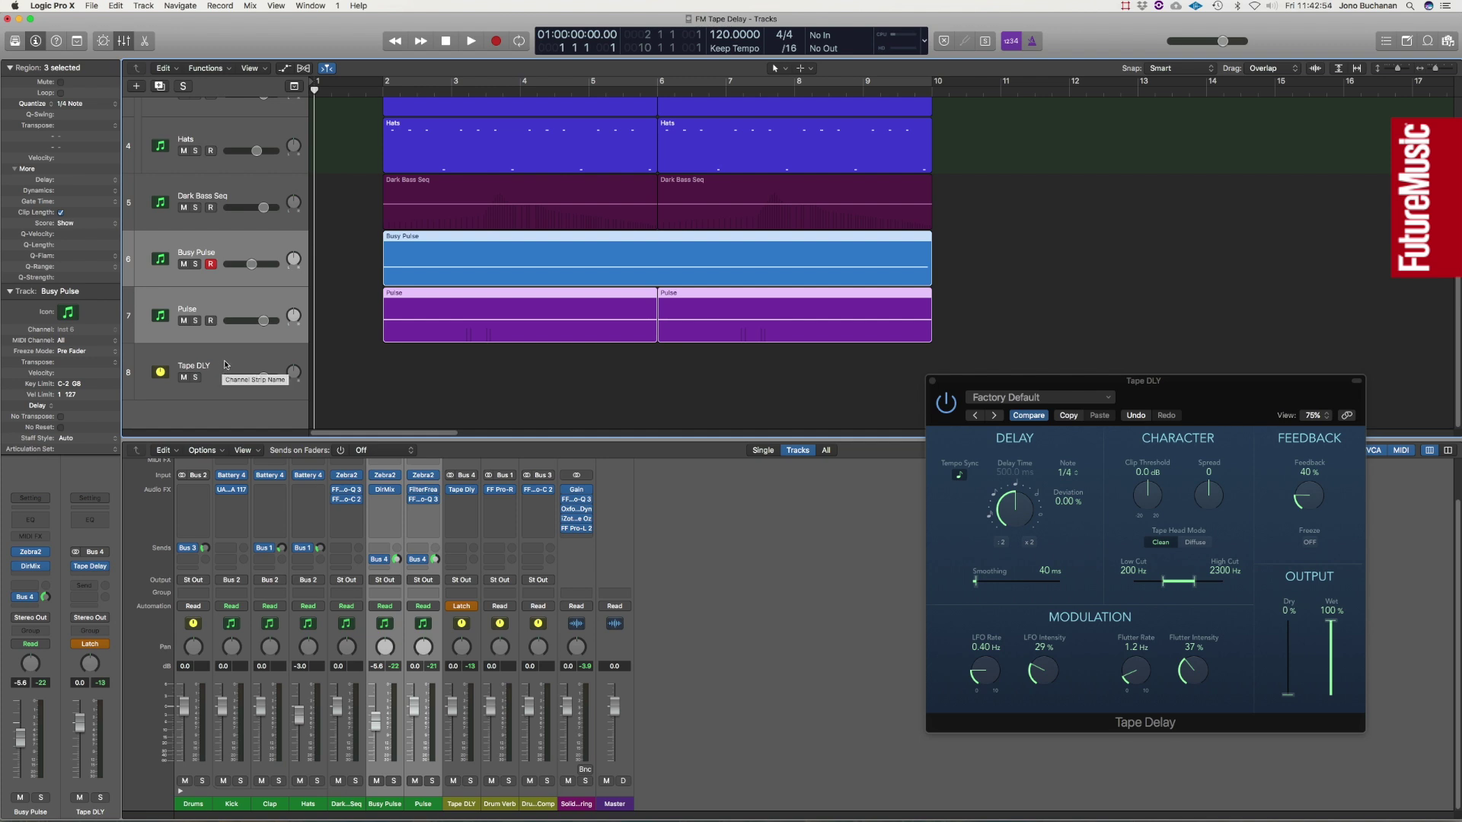
Step: Record Tape Delay feedback automation during playback, raising feedback to 90% and then easing it down to 61%, and stop playback
key("space")
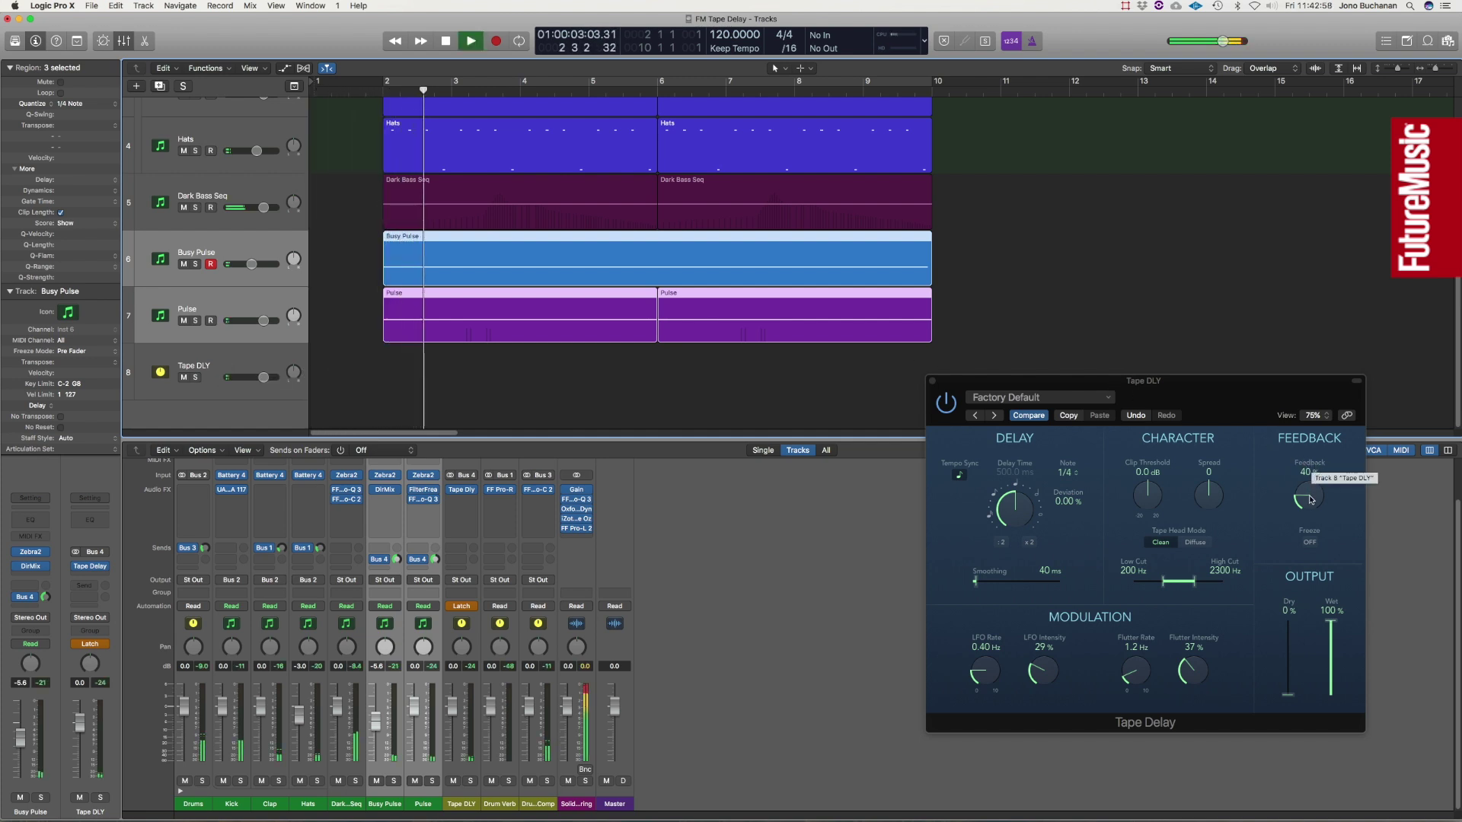
left_click_drag(1307, 497, 1320, 450)
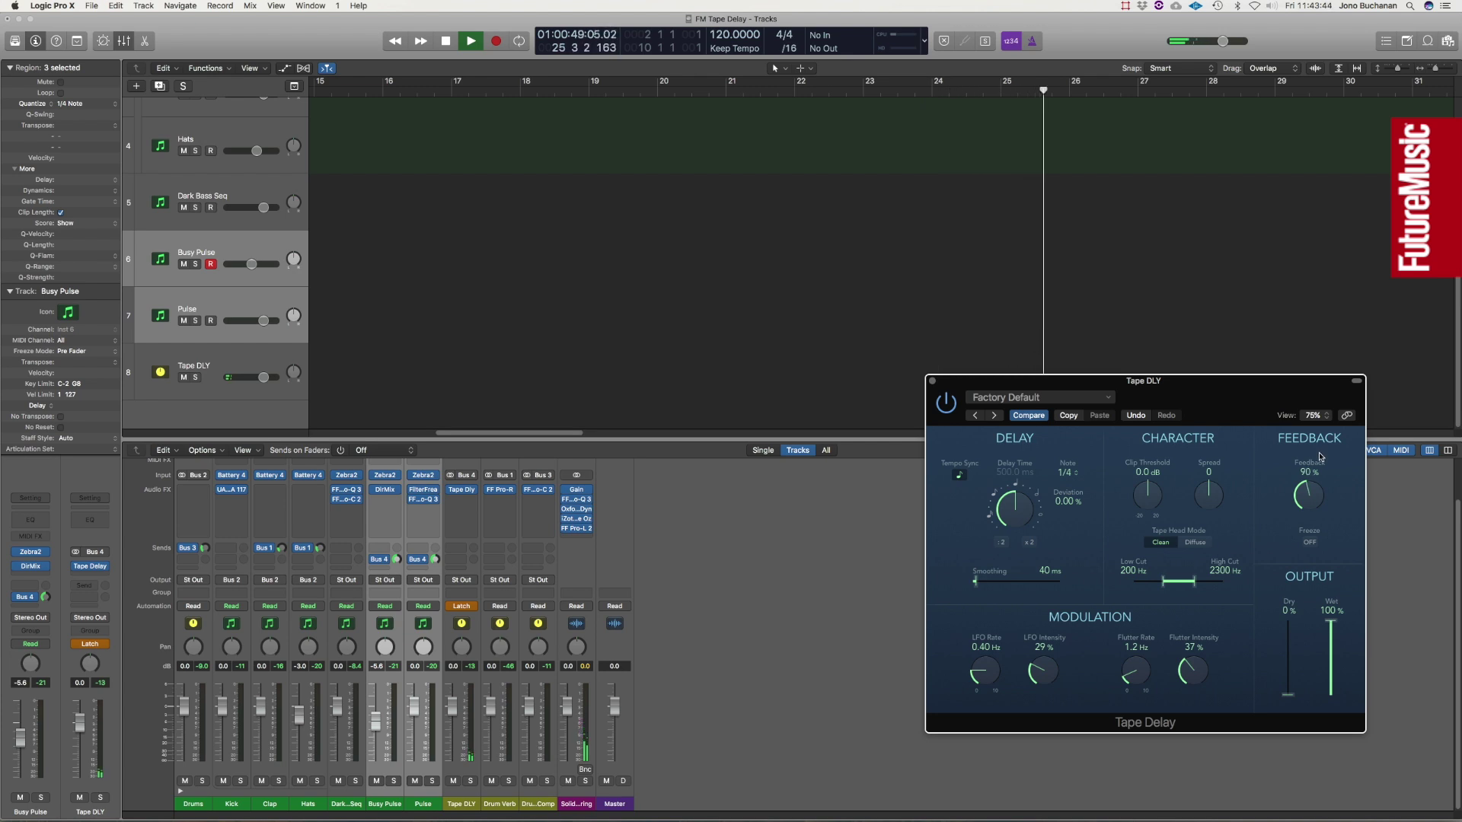
left_click_drag(1320, 457, 1314, 482)
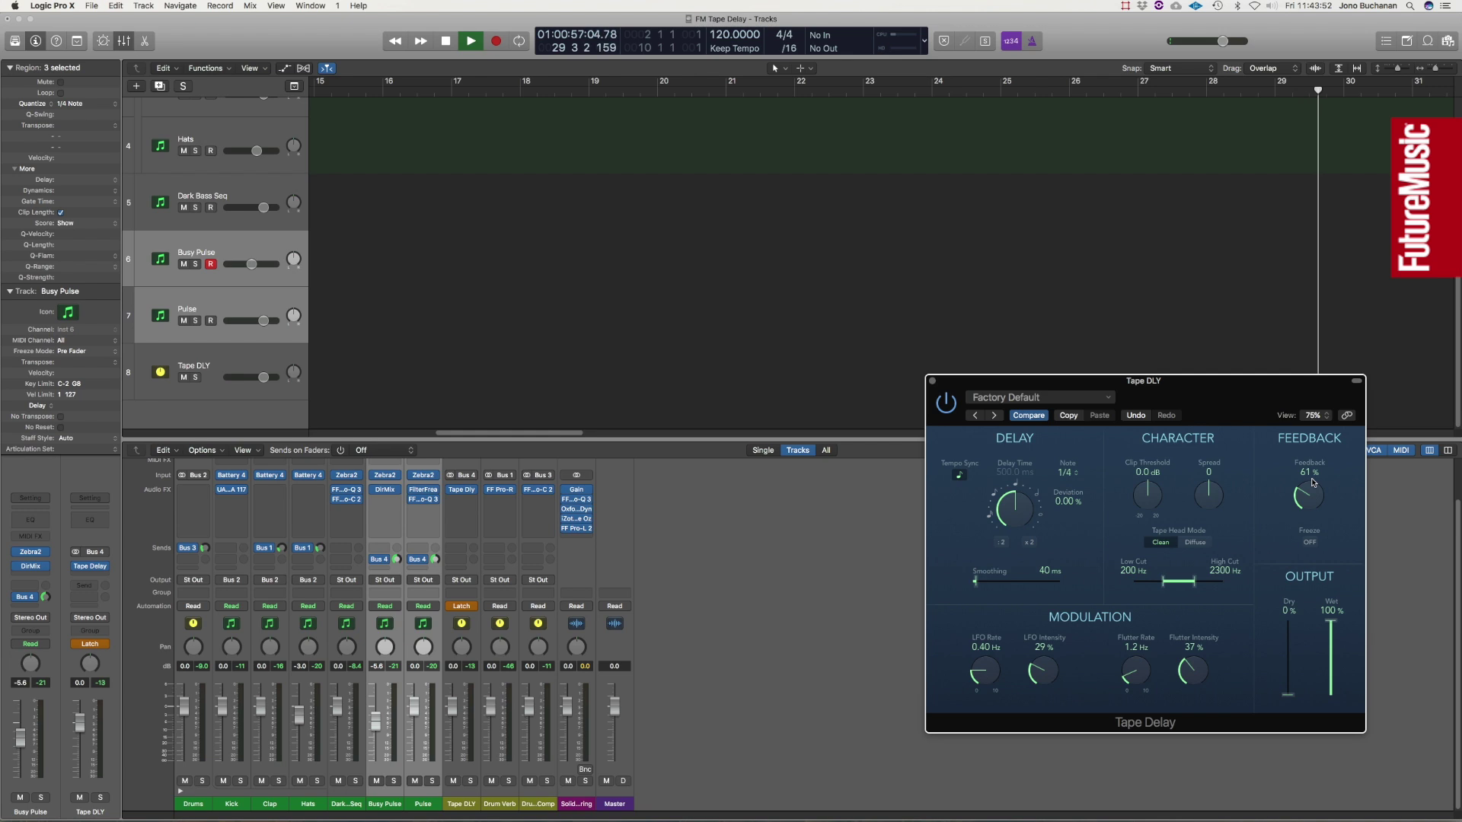
key("space")
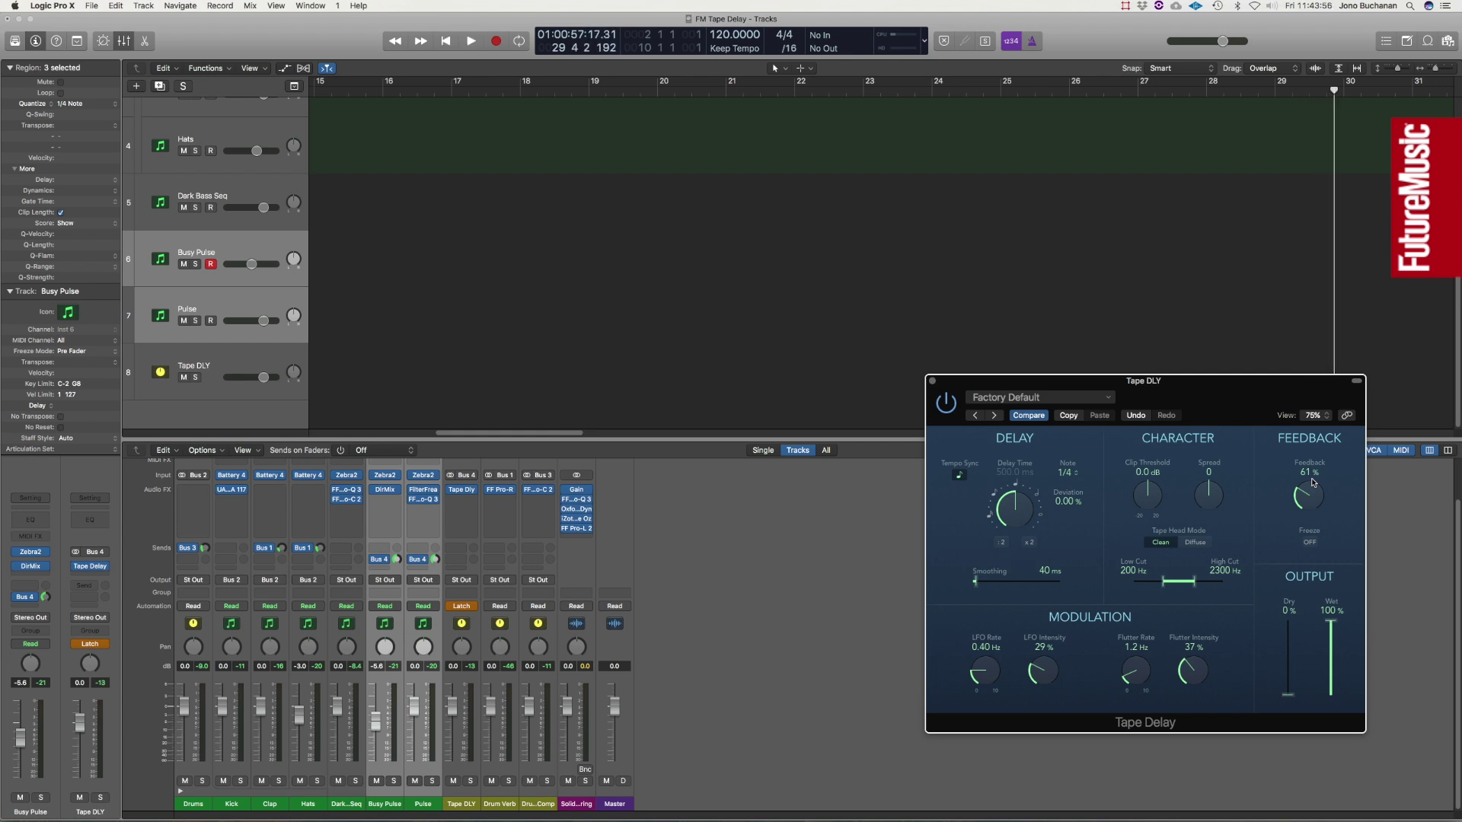
Step: Set the cycle range from bar 1 to bar 31 and return the playhead to the project start
left_click_drag(1076, 85, 1418, 86)
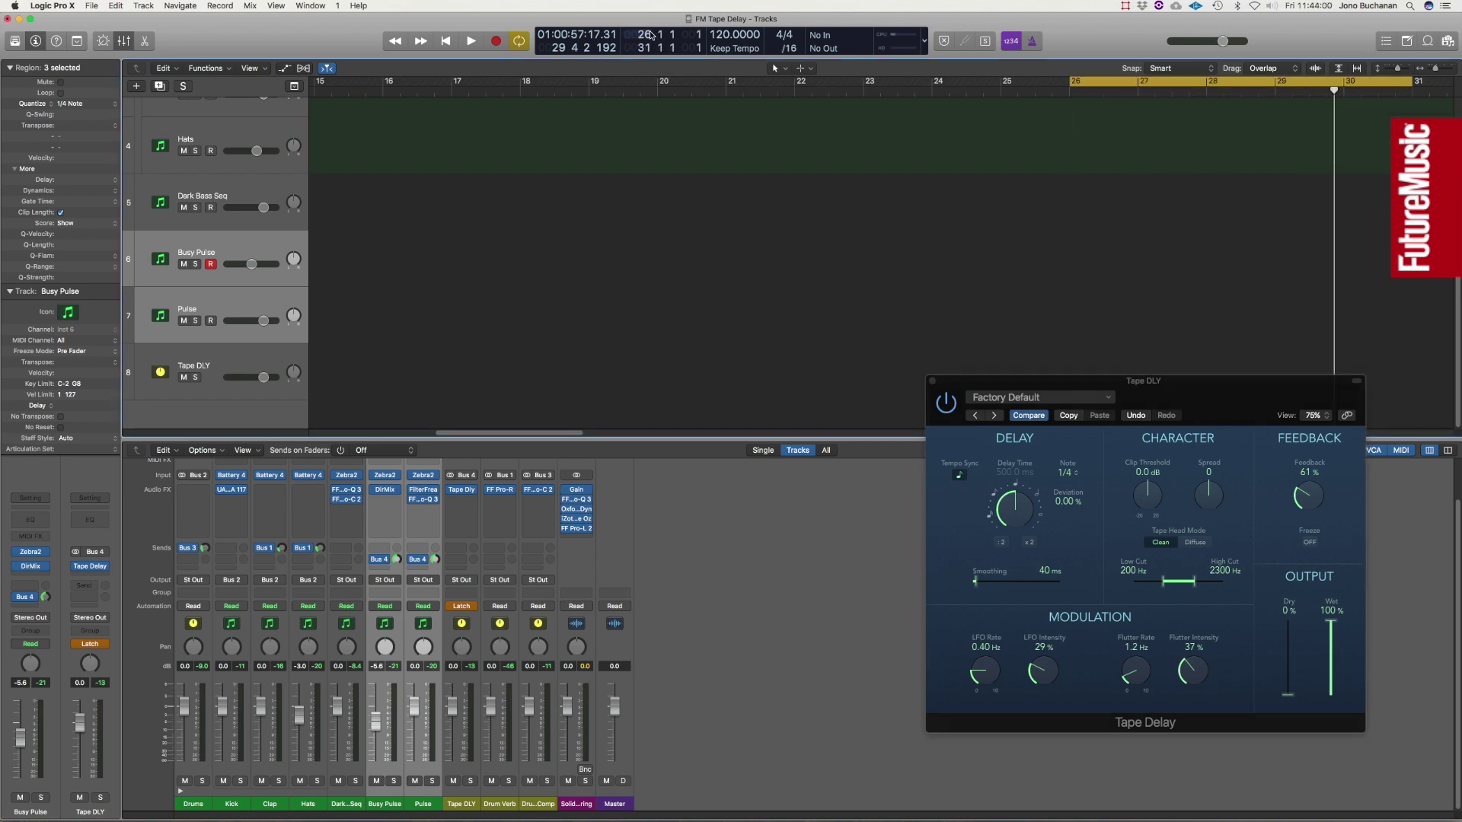
key("super+u")
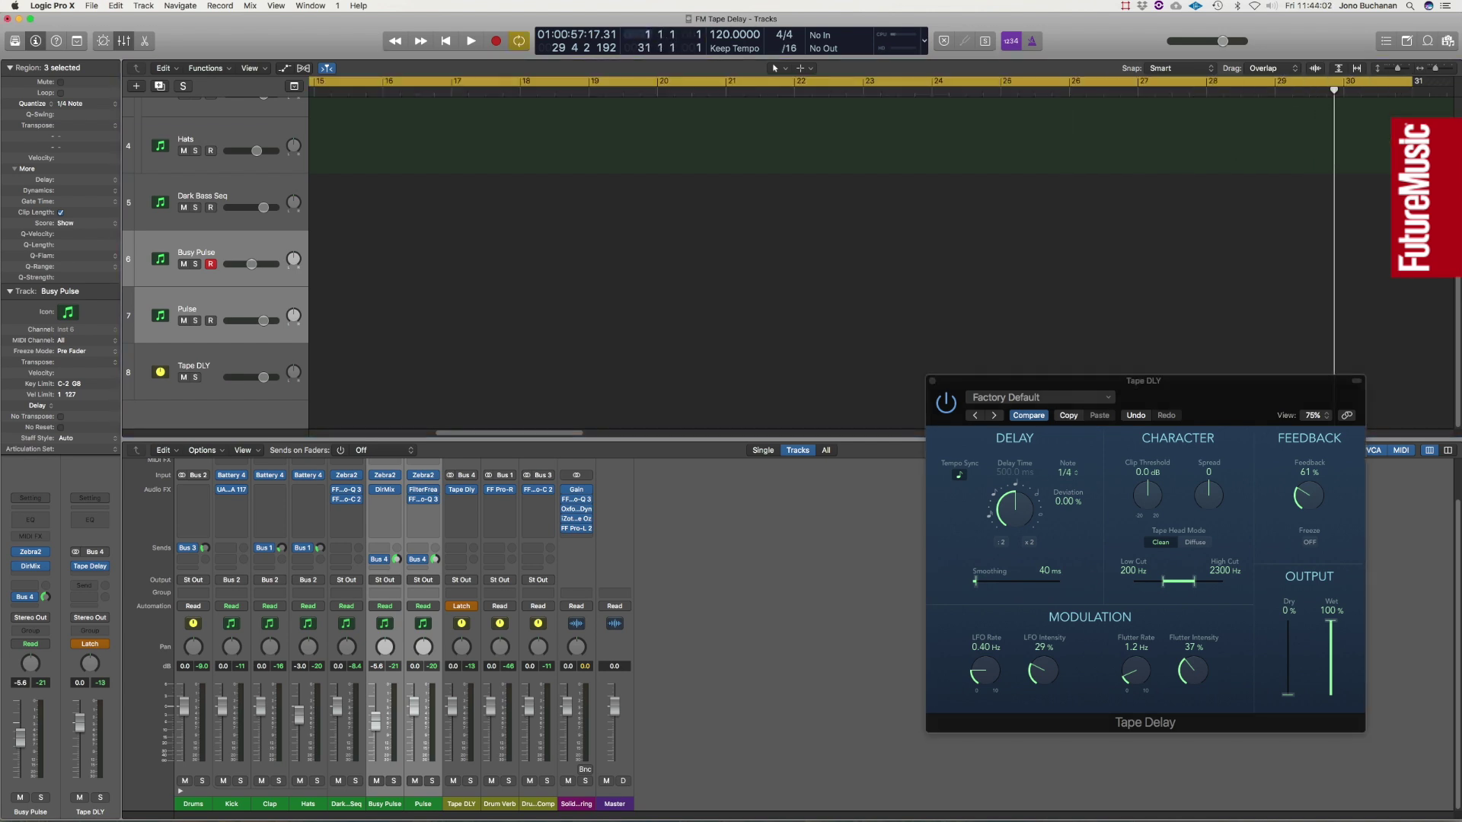
key("Return")
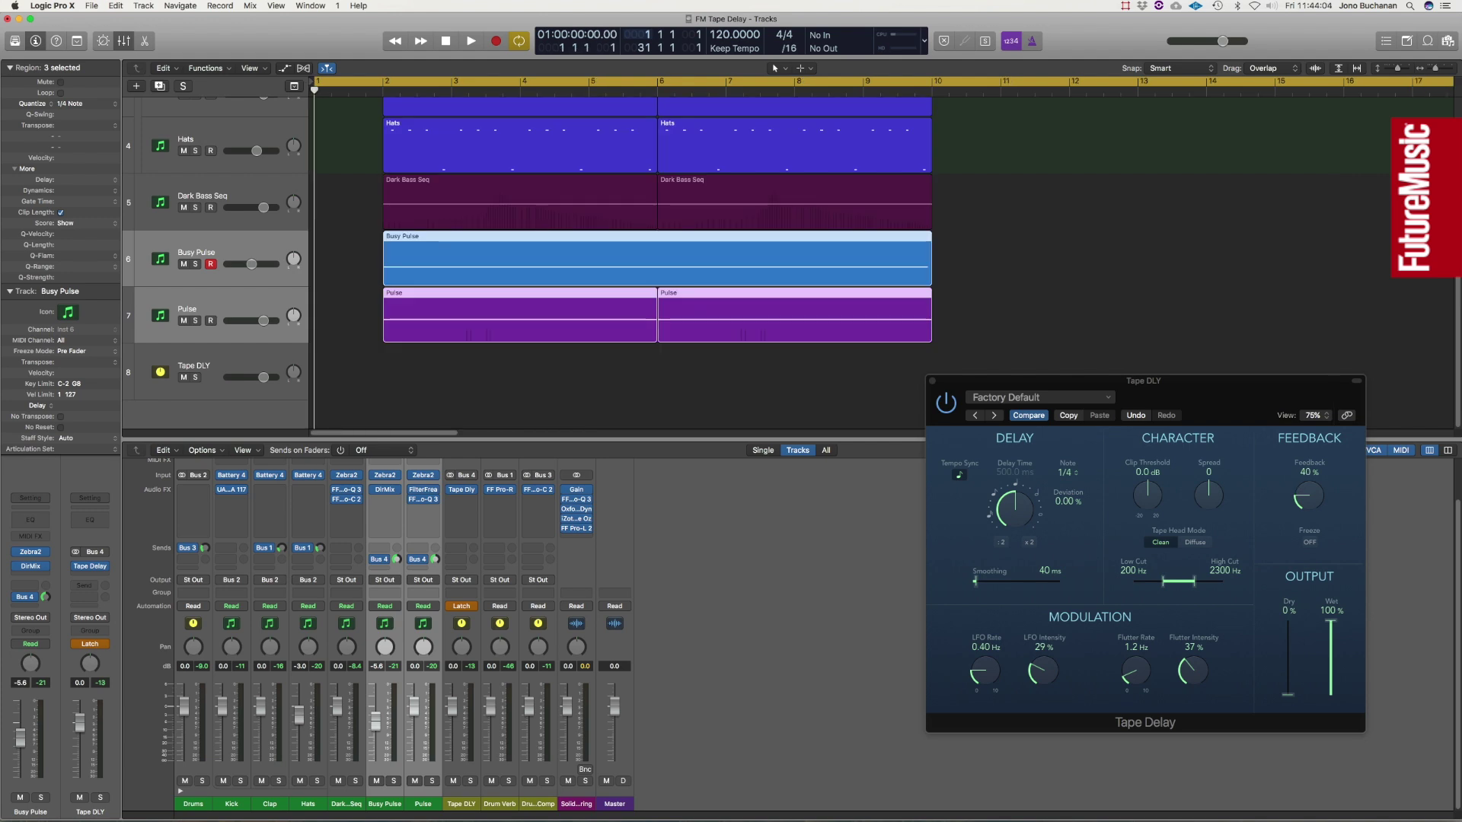
Step: Set the Tape DLY channel's automation mode to Read and close the Tape Delay window
left_click(474, 607)
left_click(473, 587)
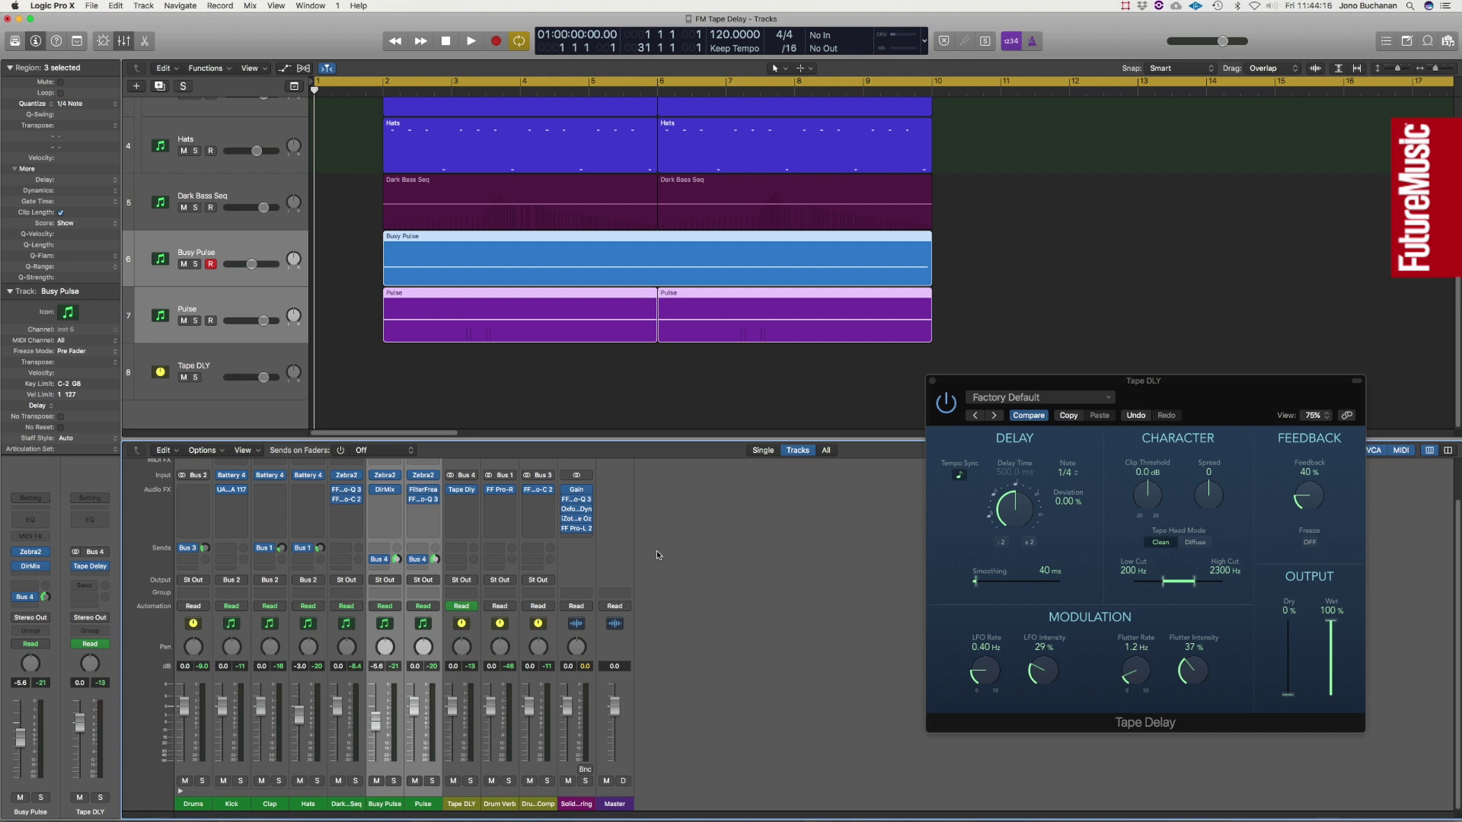
mouse_move(561, 519)
left_click(931, 383)
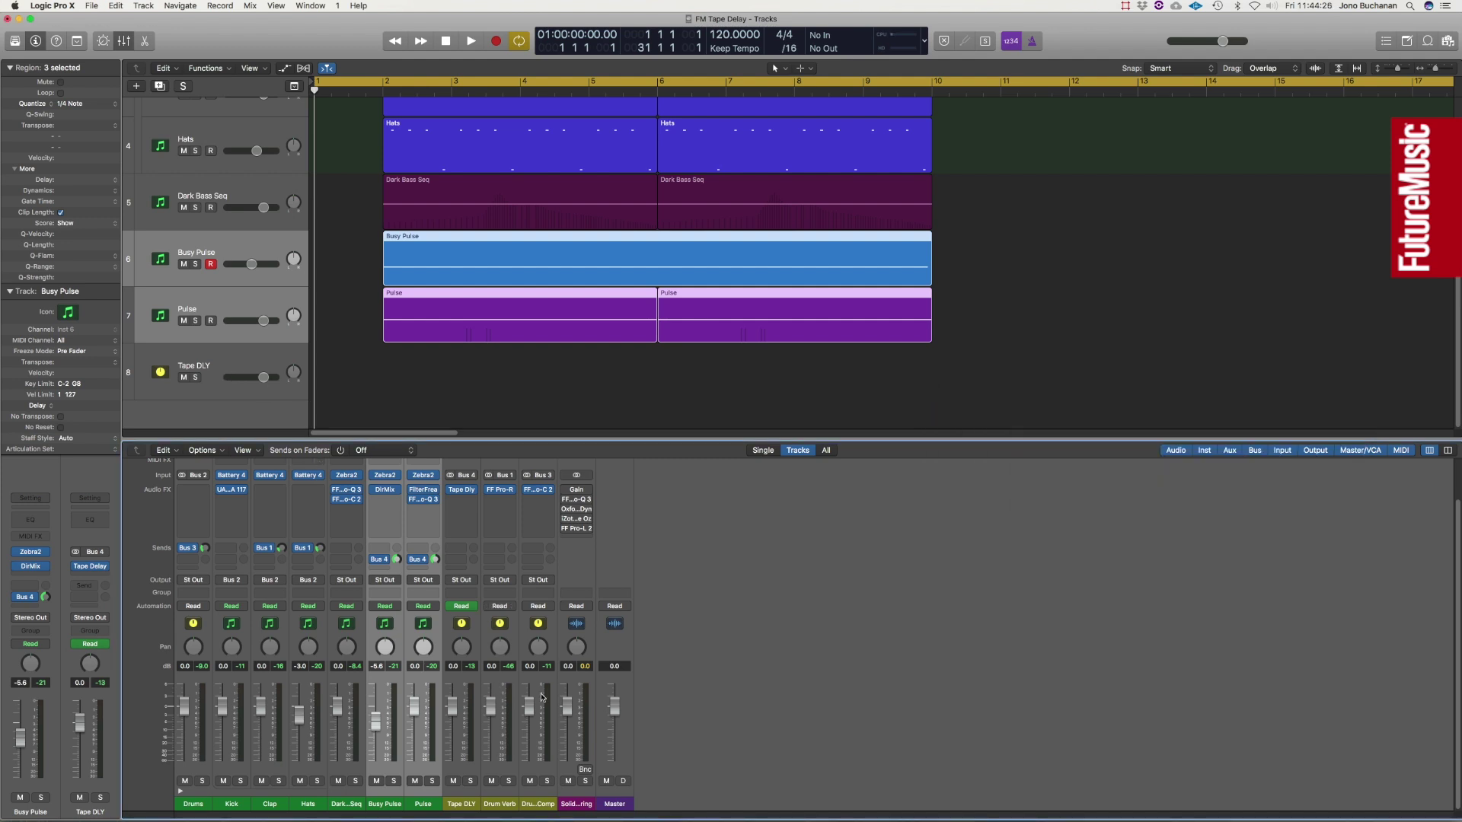
Step: Bounce bars 1 to 31 as a PCM Wave file at 24 Bit and 44100, named Tape DLY, instead of an MP3
left_click(585, 770)
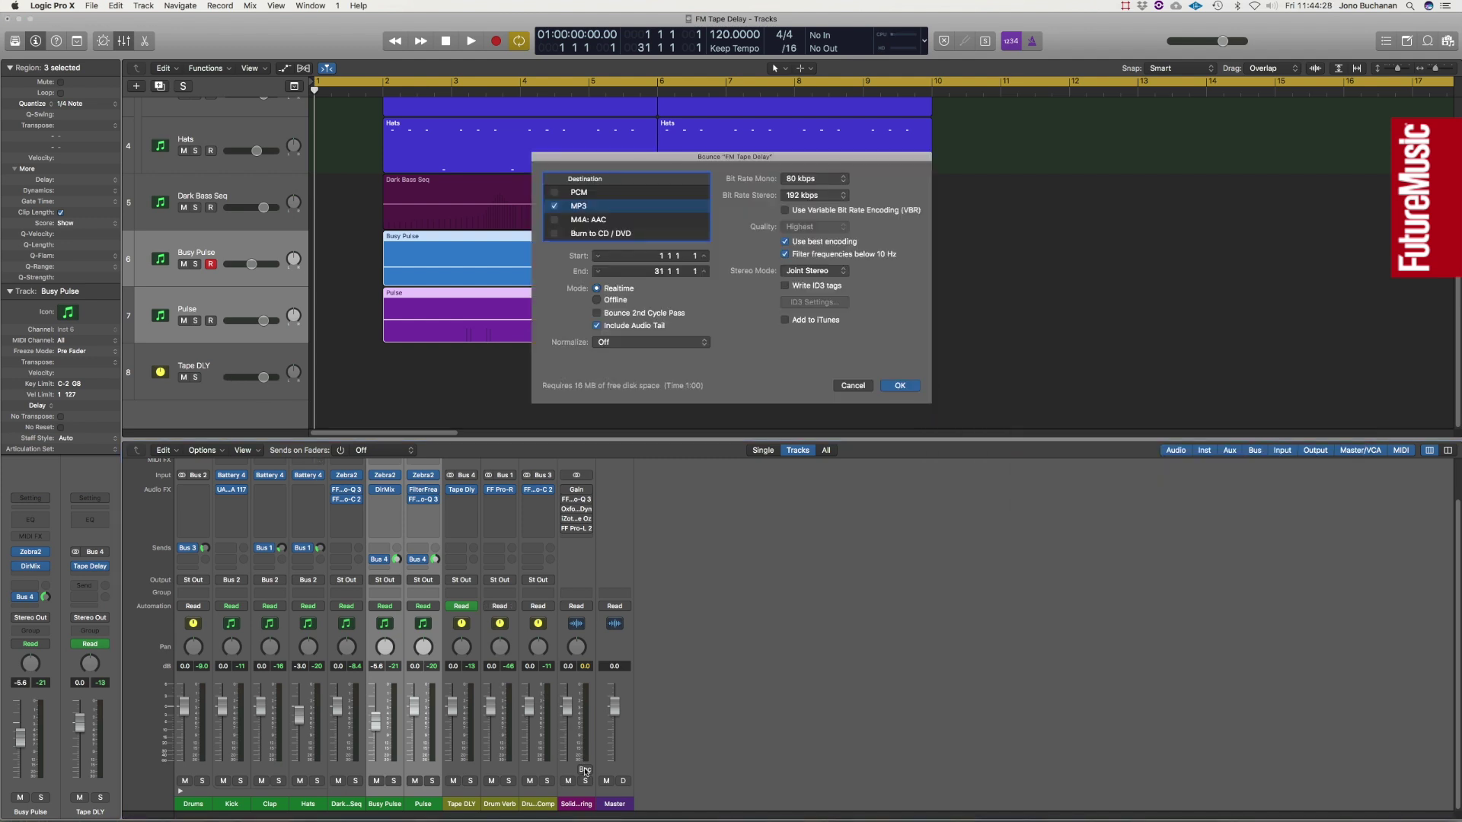
left_click(555, 206)
left_click(556, 193)
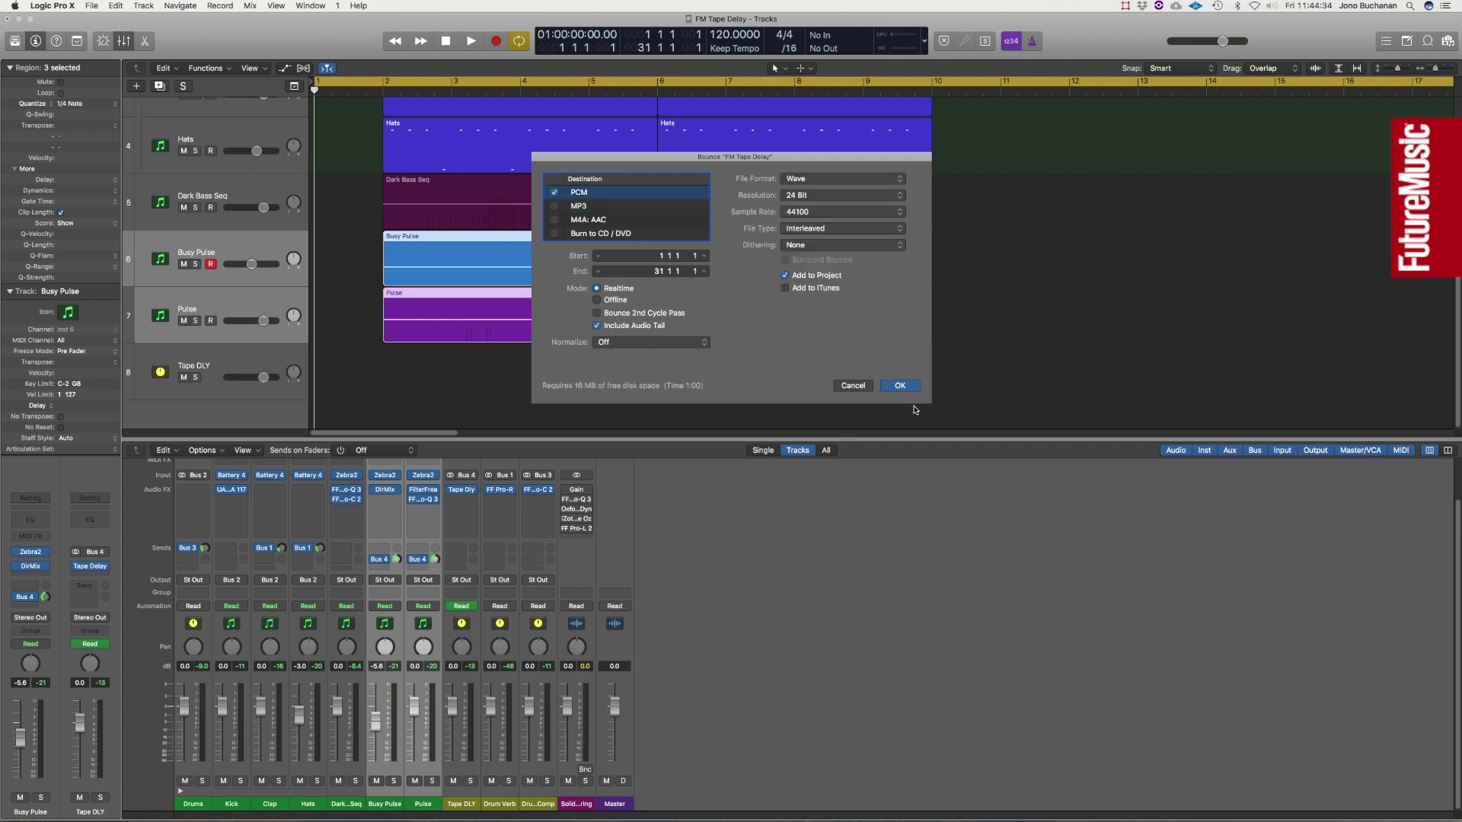
left_click(900, 386)
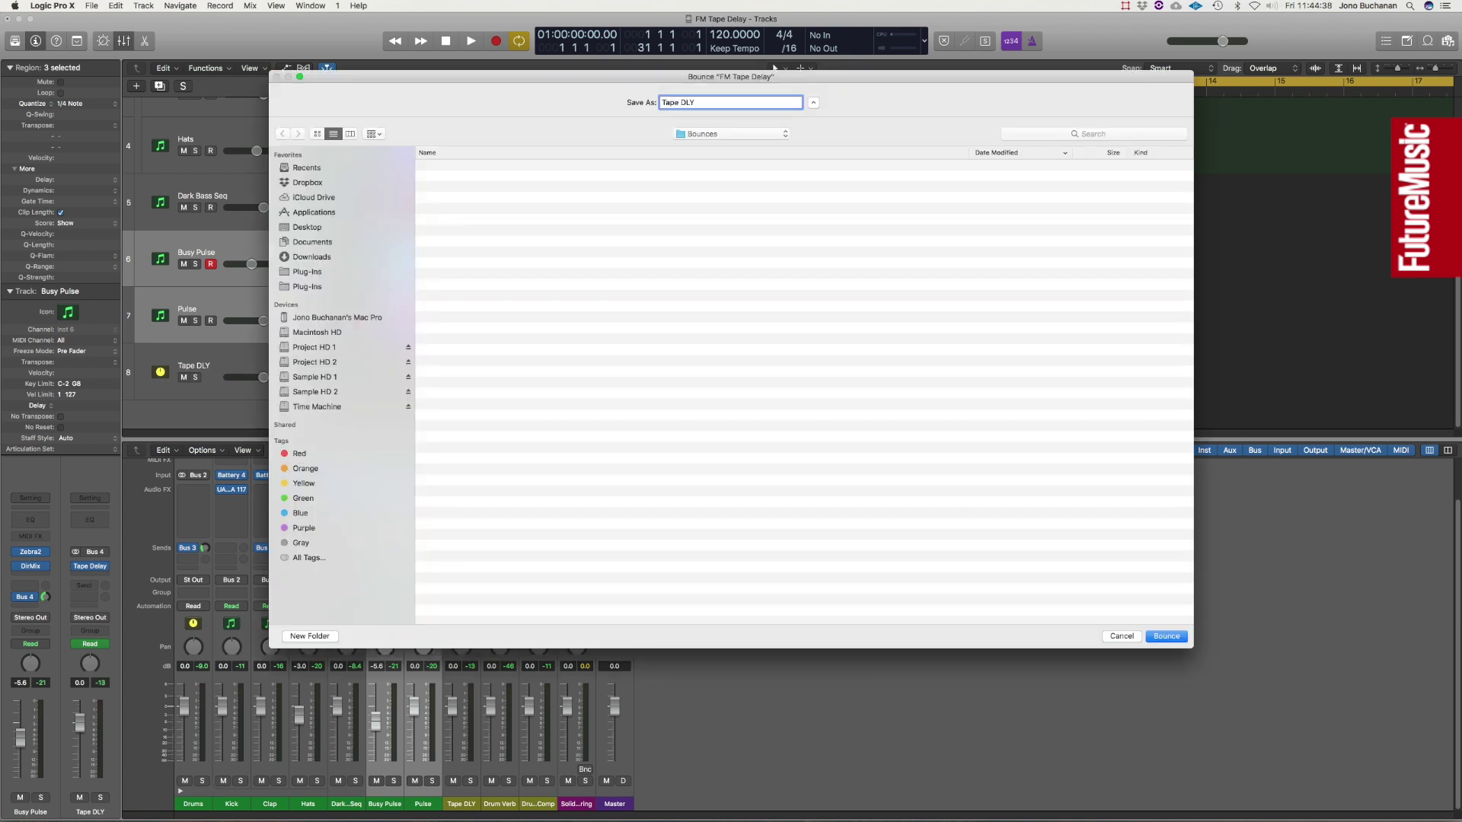
key("Return")
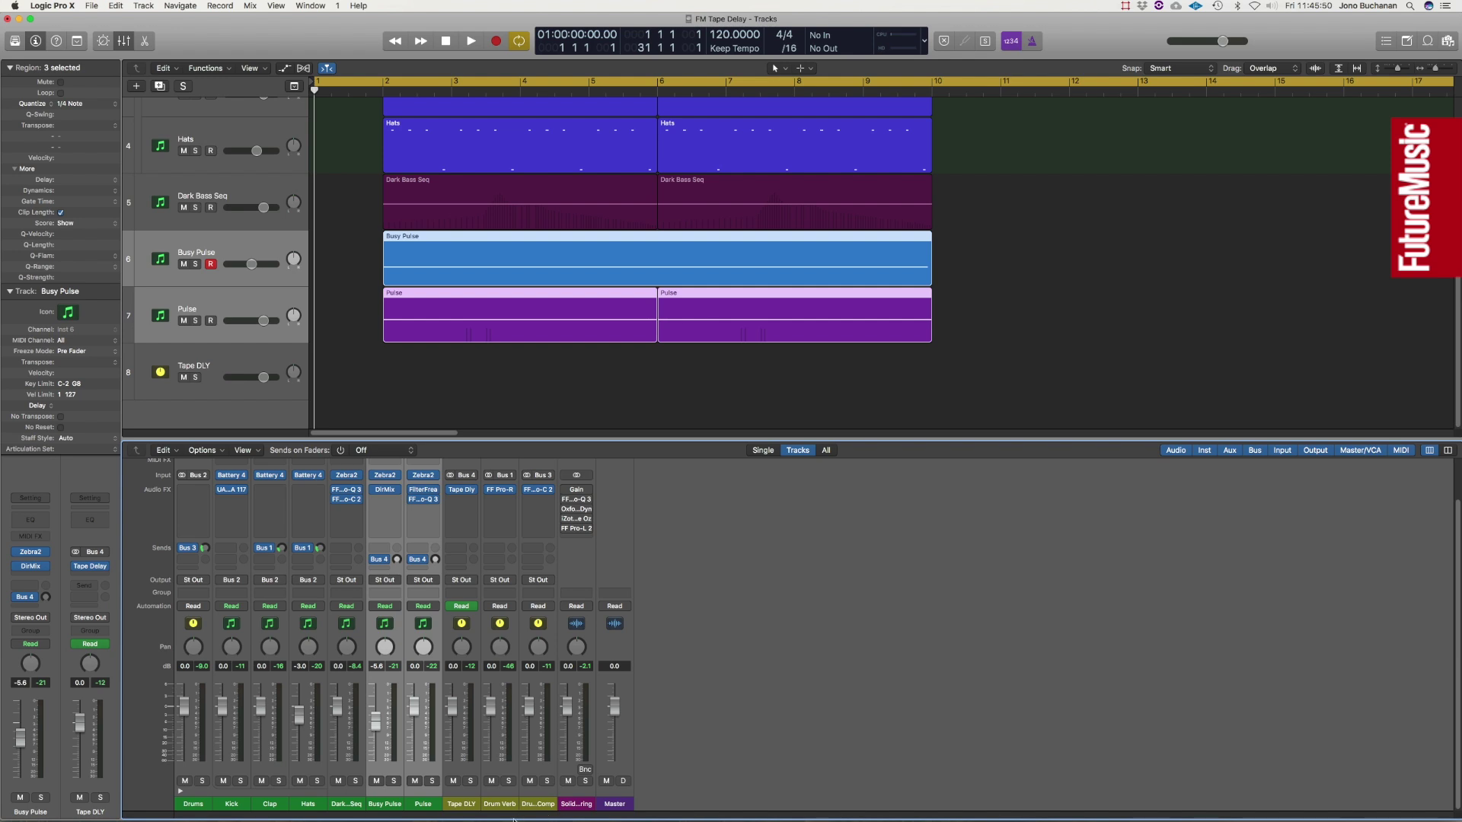
Step: Mute the Tape DLY aux track, place the bounced Tape DLY file at bar 1 on a new audio track, and hide the mixer
left_click(180, 384)
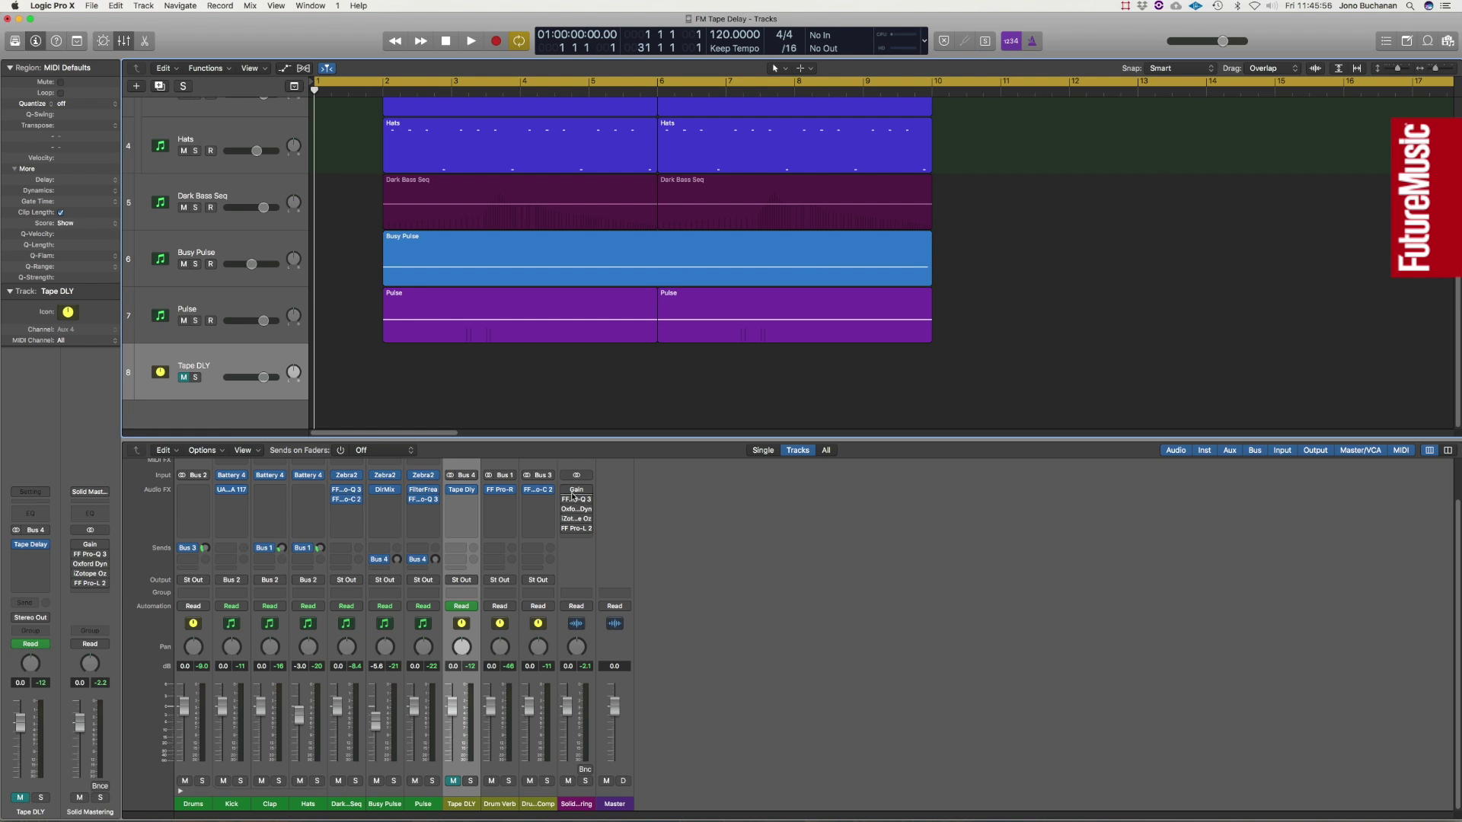
left_click(1451, 44)
left_click_drag(1244, 138, 315, 422)
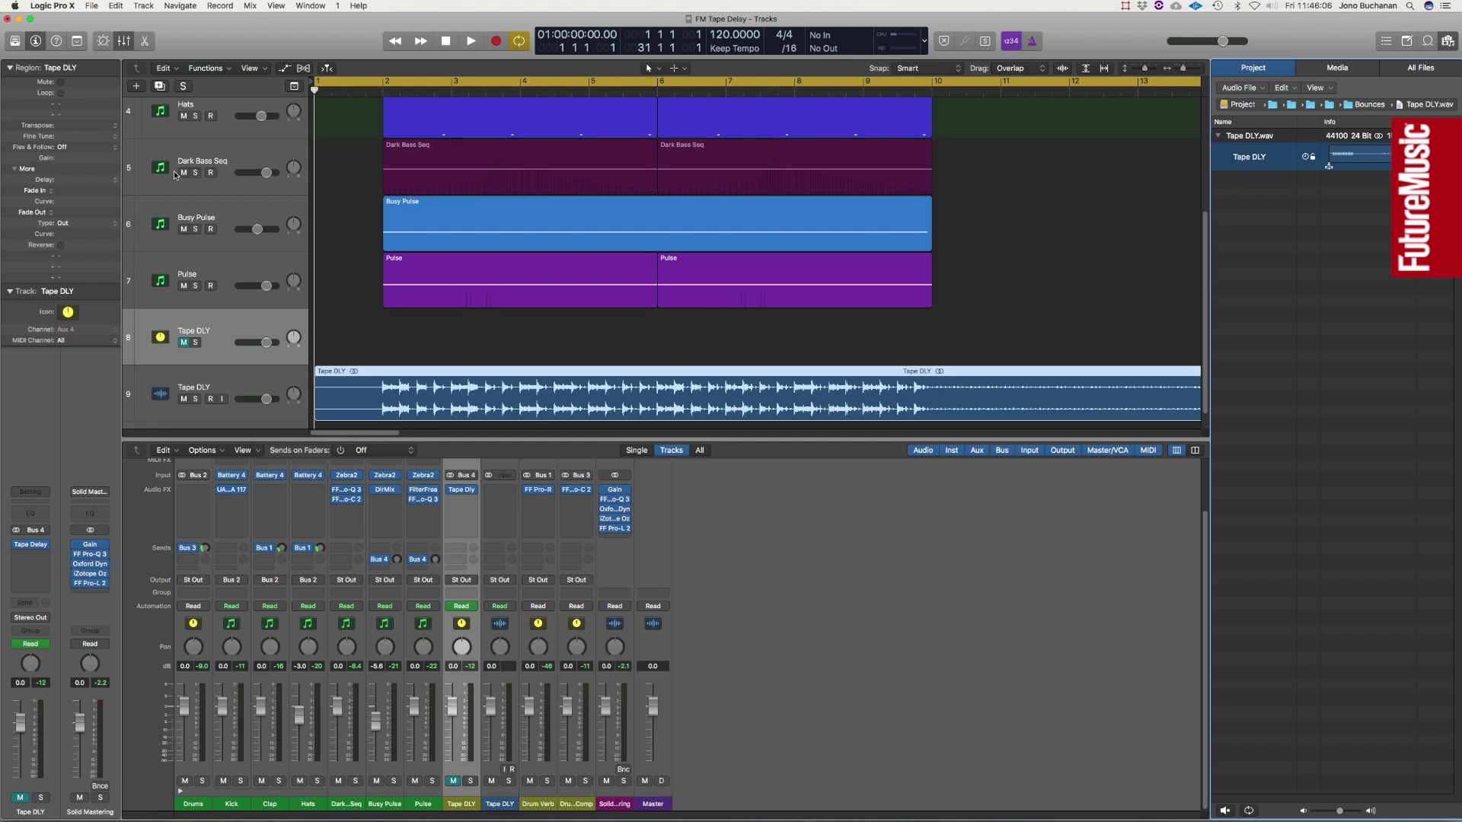
left_click(126, 42)
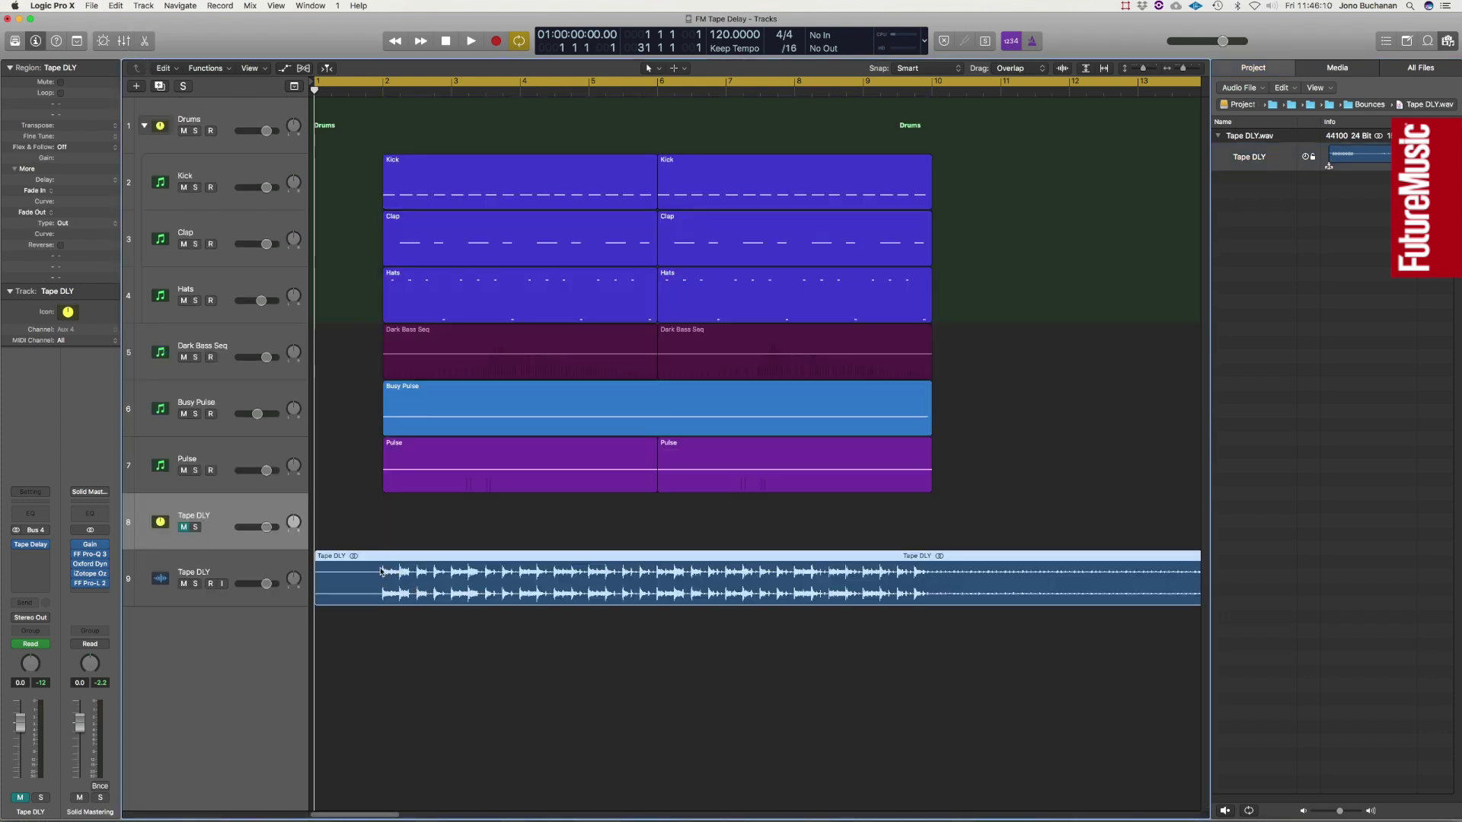
Step: Trim the start of the Tape DLY audio region to bar 17, hide the file browser, and move the region to bar 2
left_click_drag(316, 598, 931, 597)
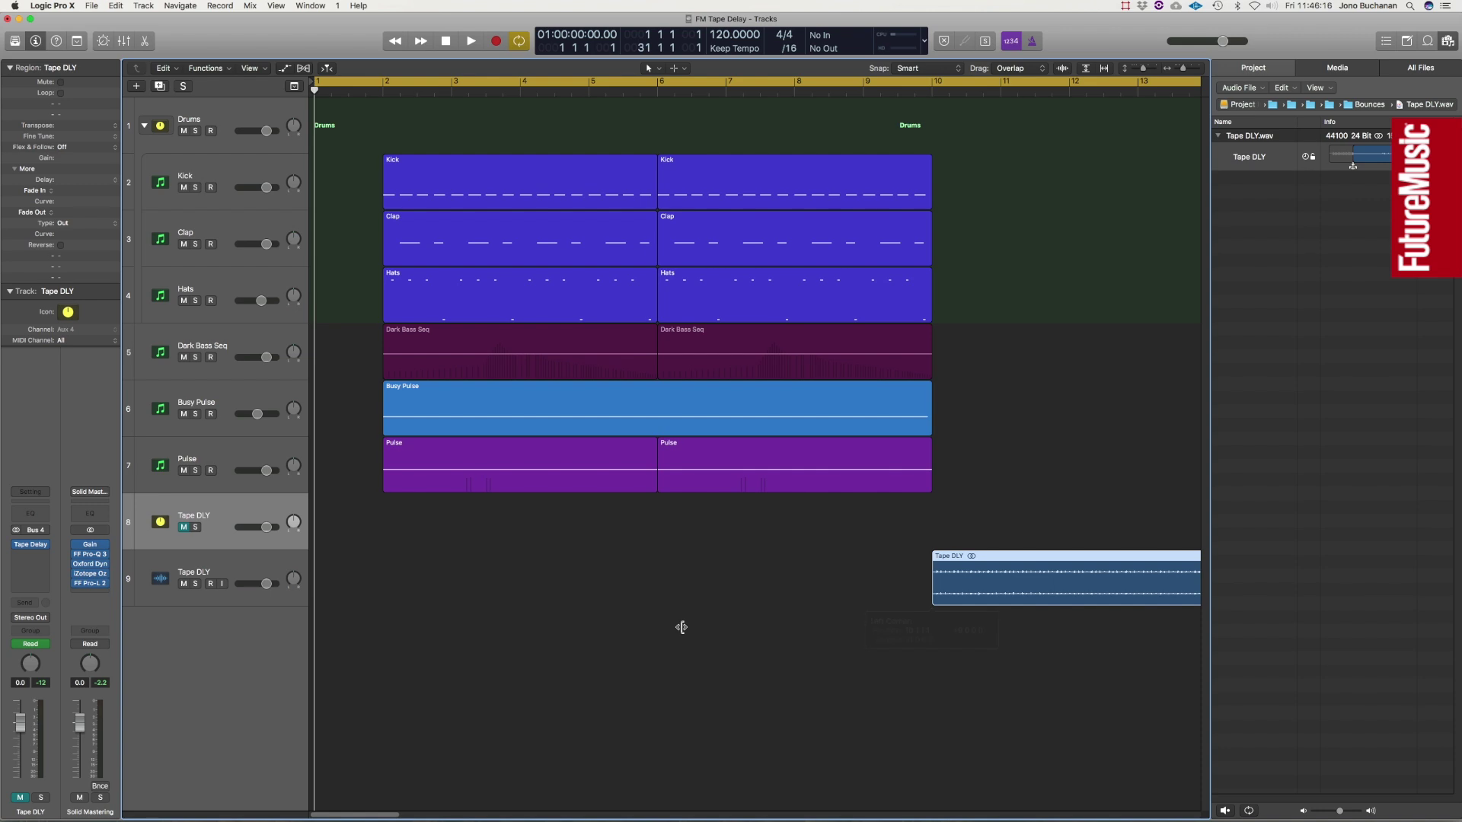
scroll(683, 631, "right", 5)
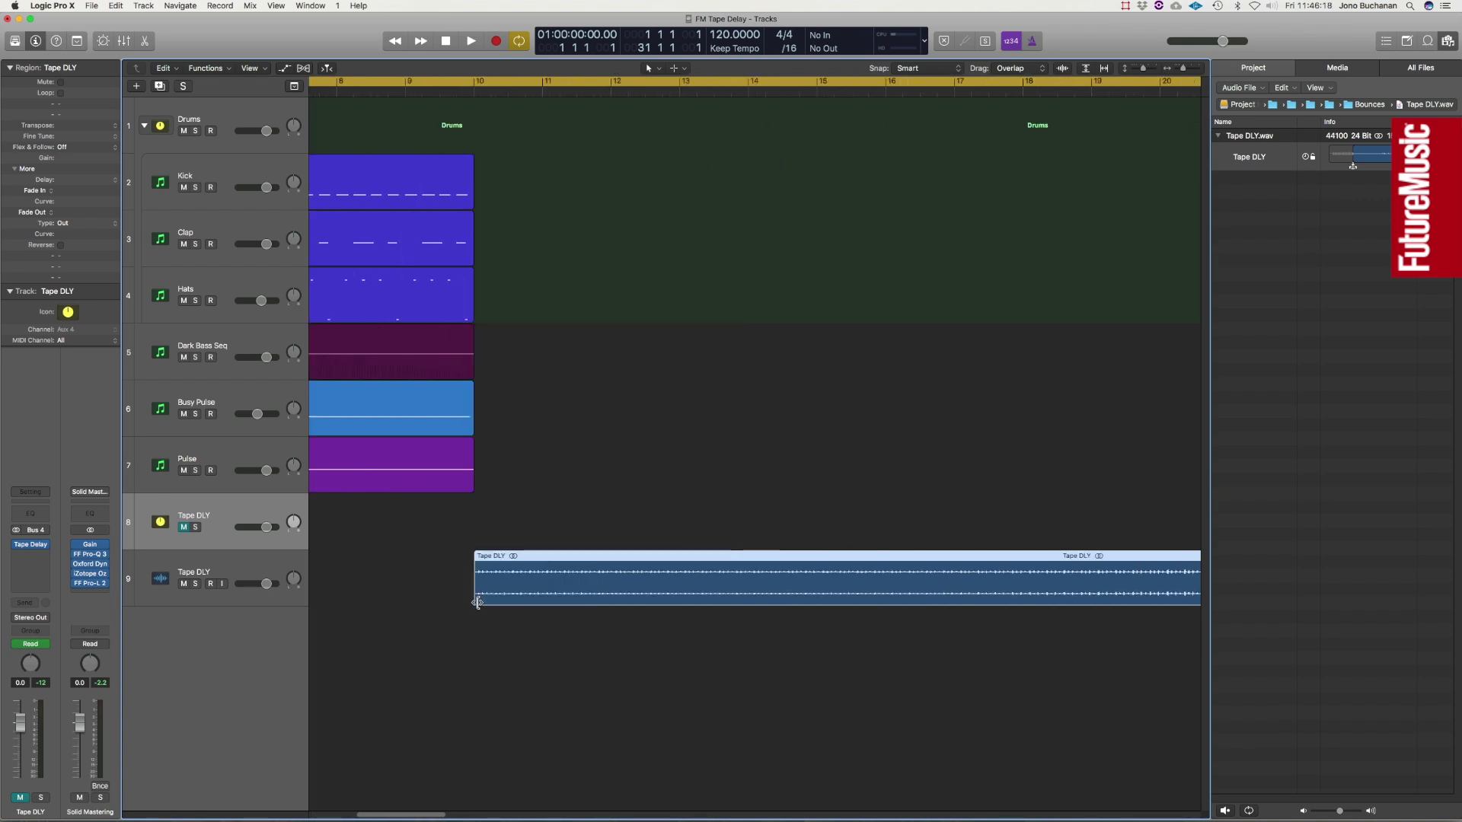
left_click_drag(477, 603, 970, 603)
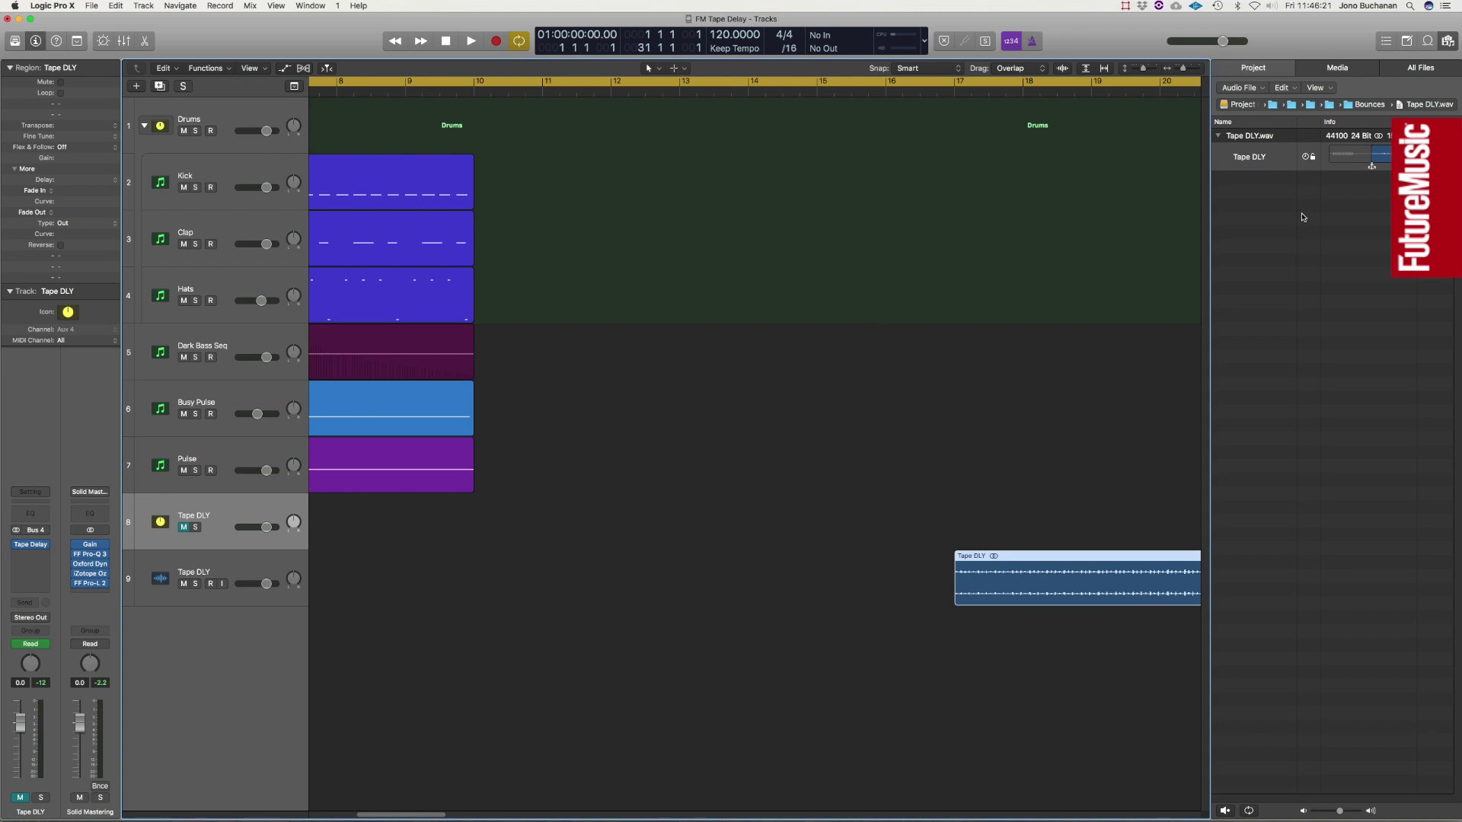
left_click(1448, 38)
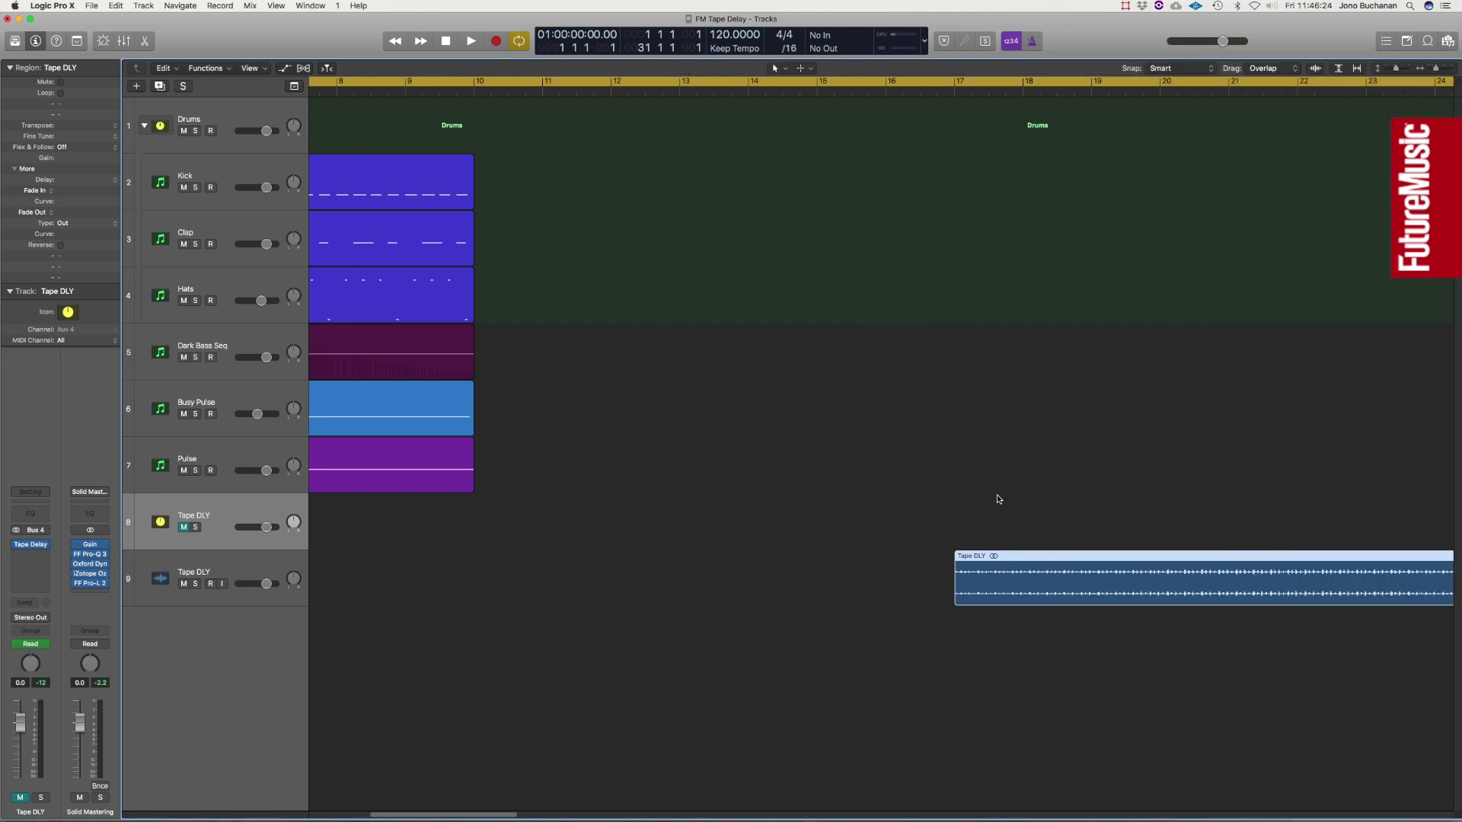
left_click_drag(984, 567, 411, 590)
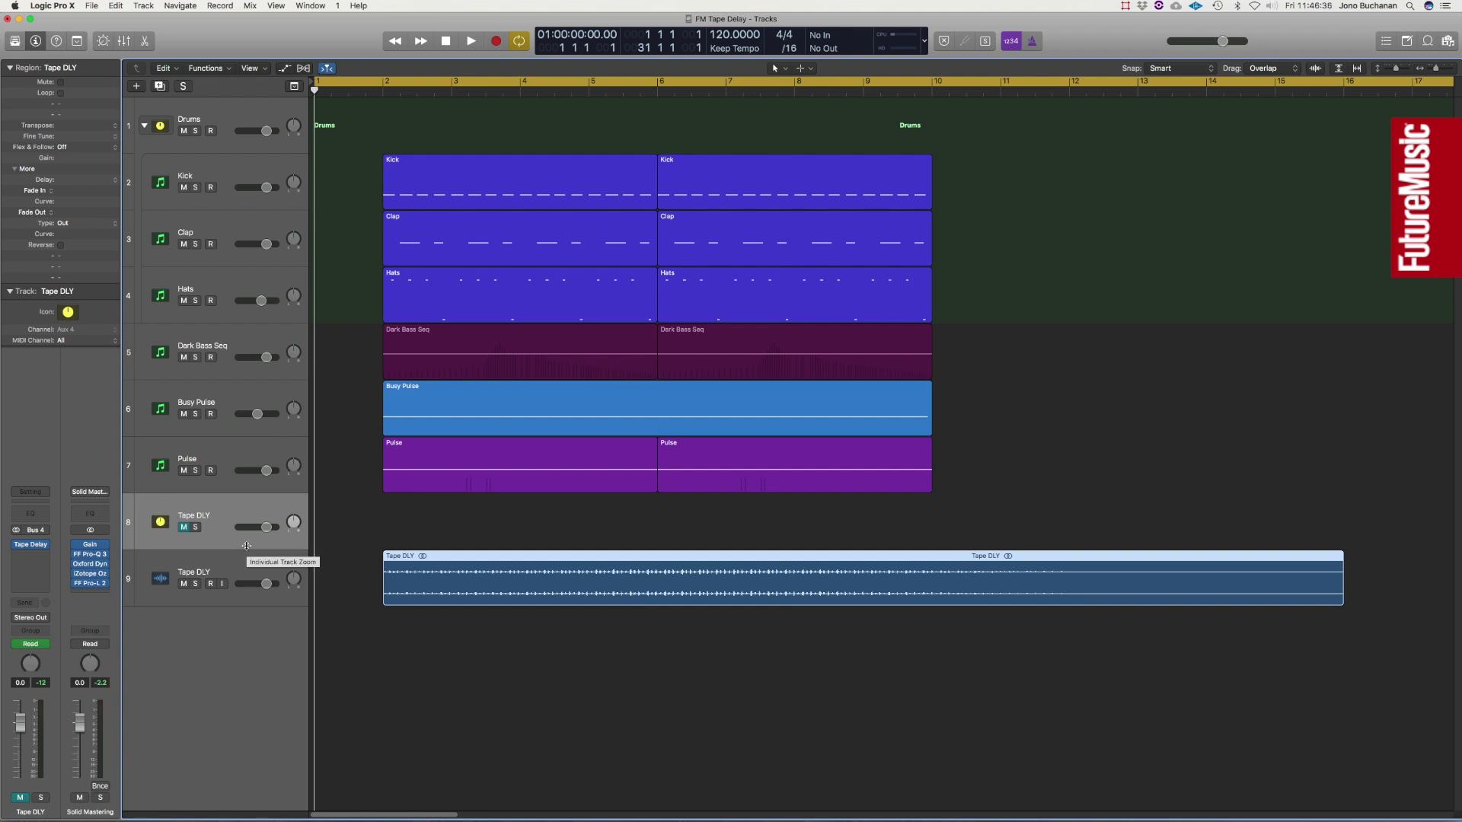
Step: Play the arrangement, comparing it with the Tape DLY audio track muted and unmuted, and stop playback
key("space")
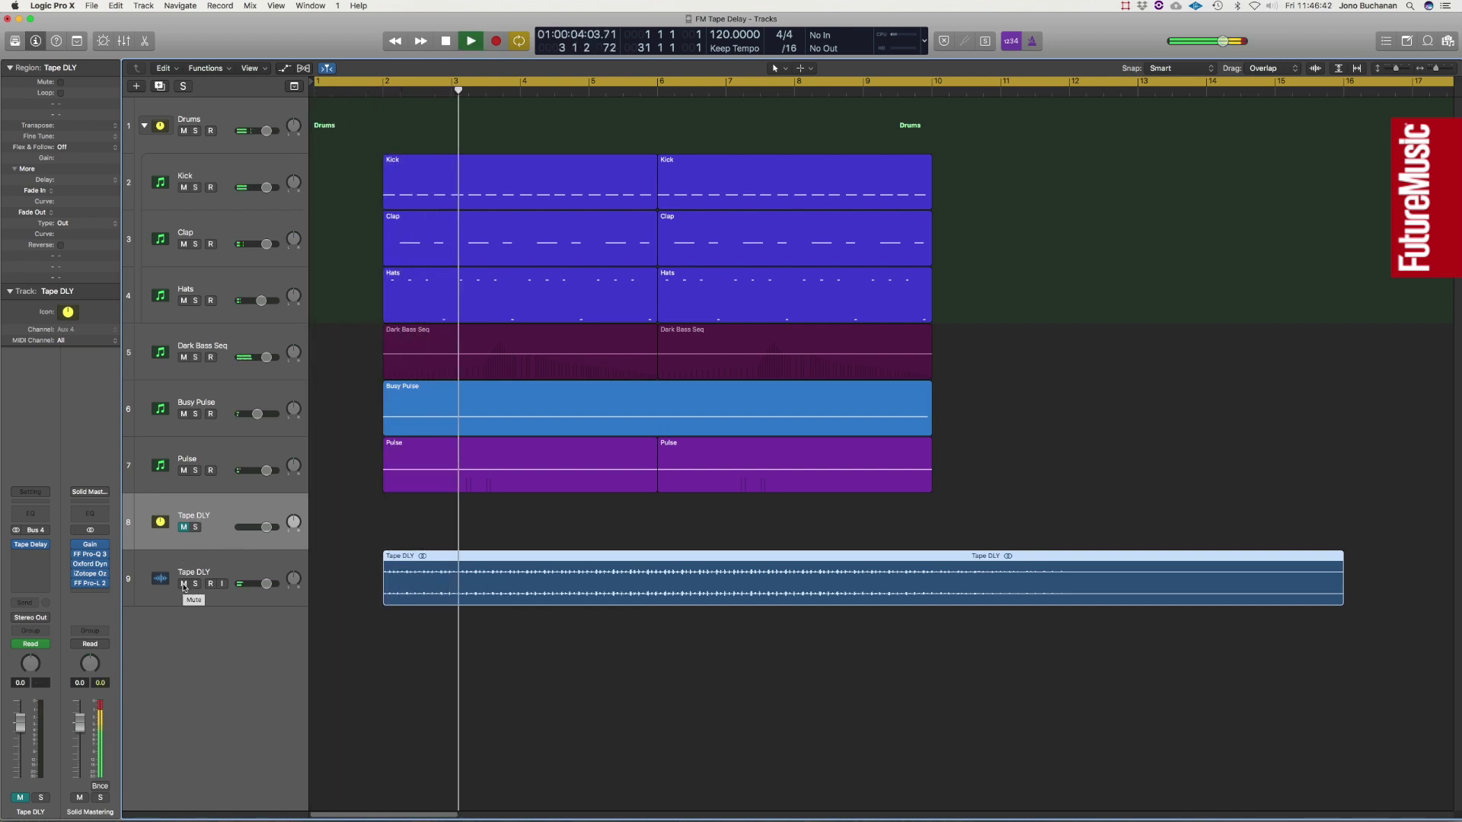
left_click(184, 584)
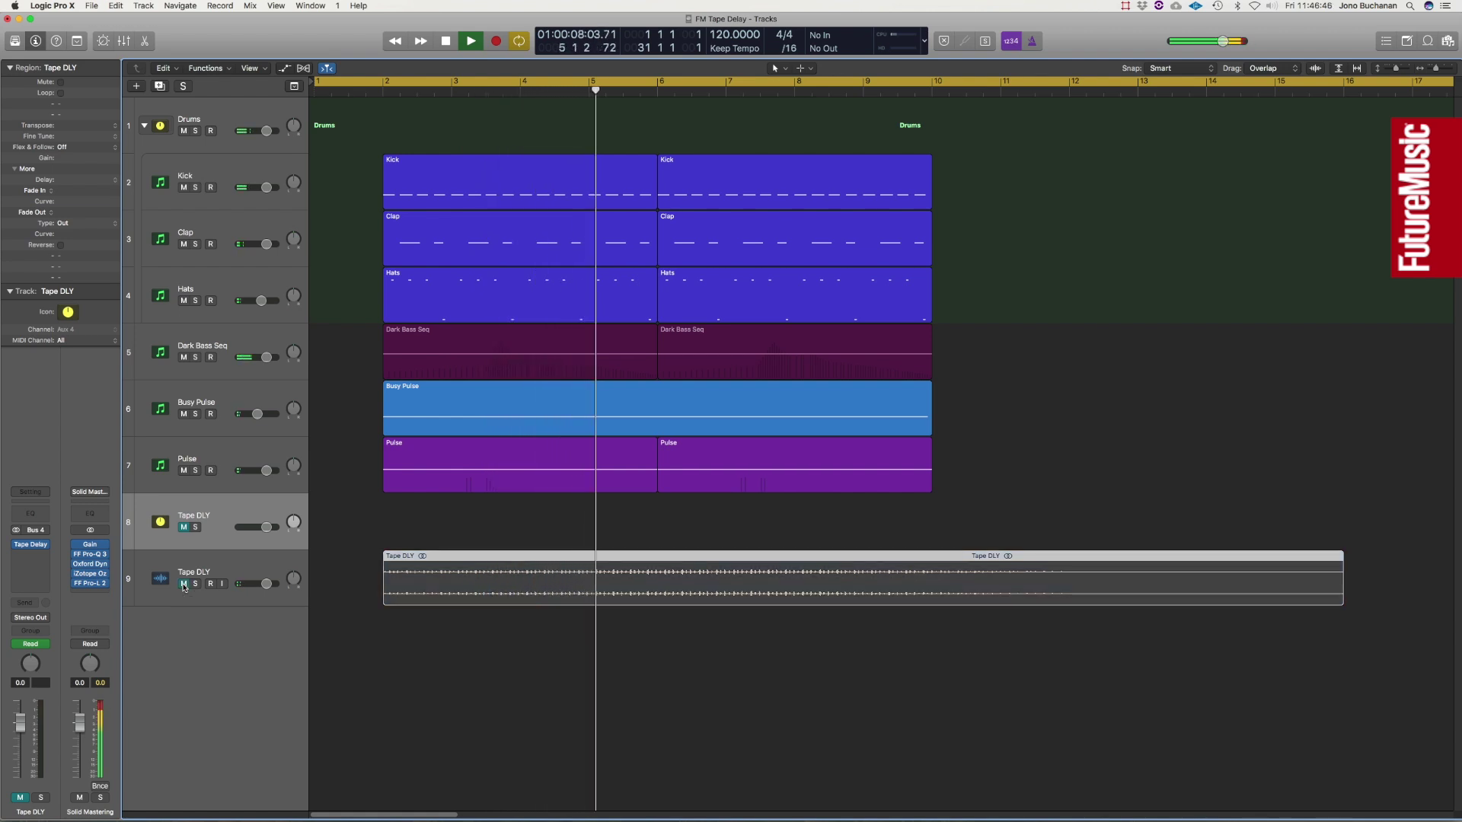
left_click(183, 584)
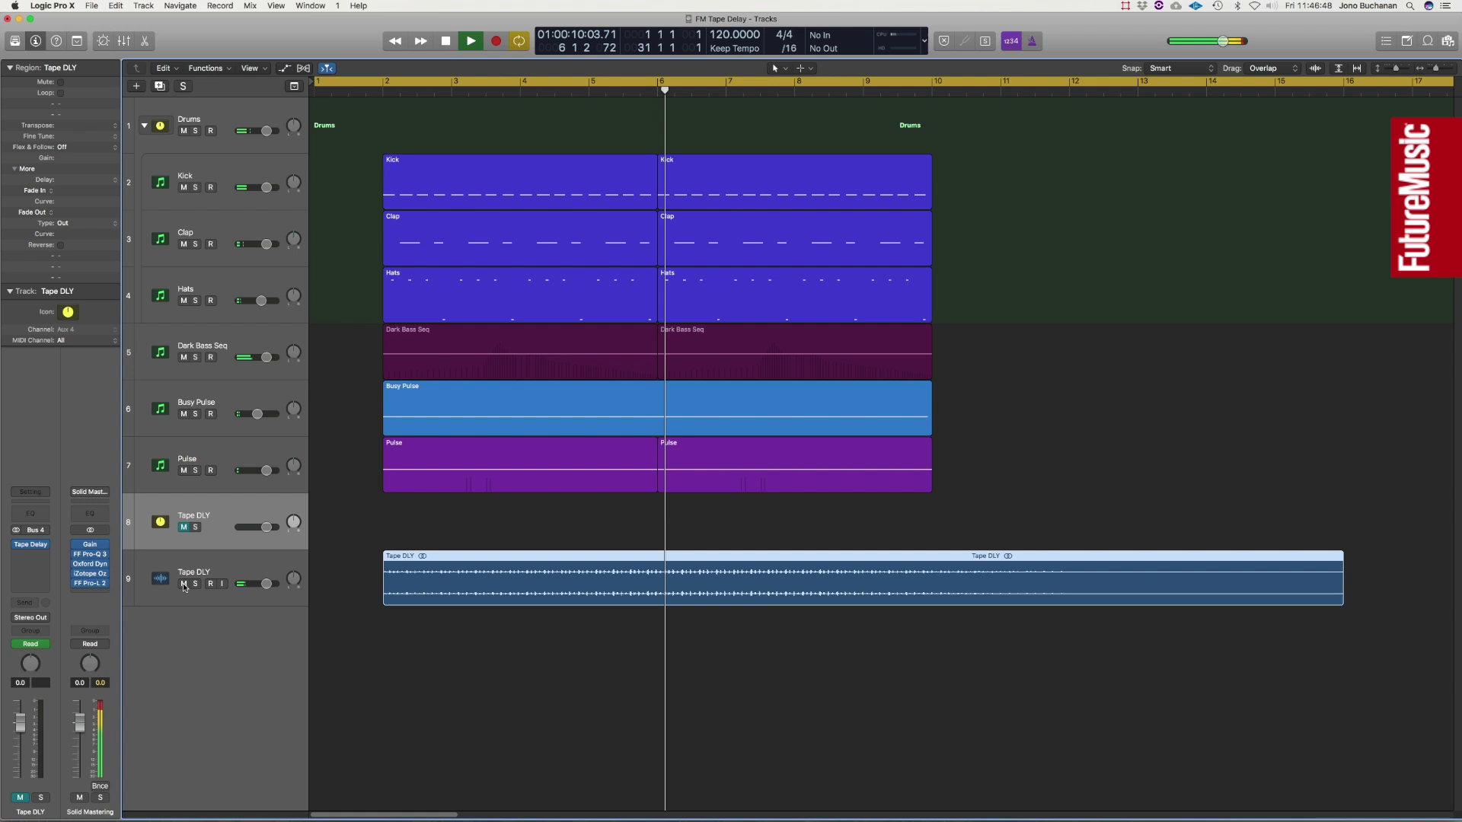
key("space")
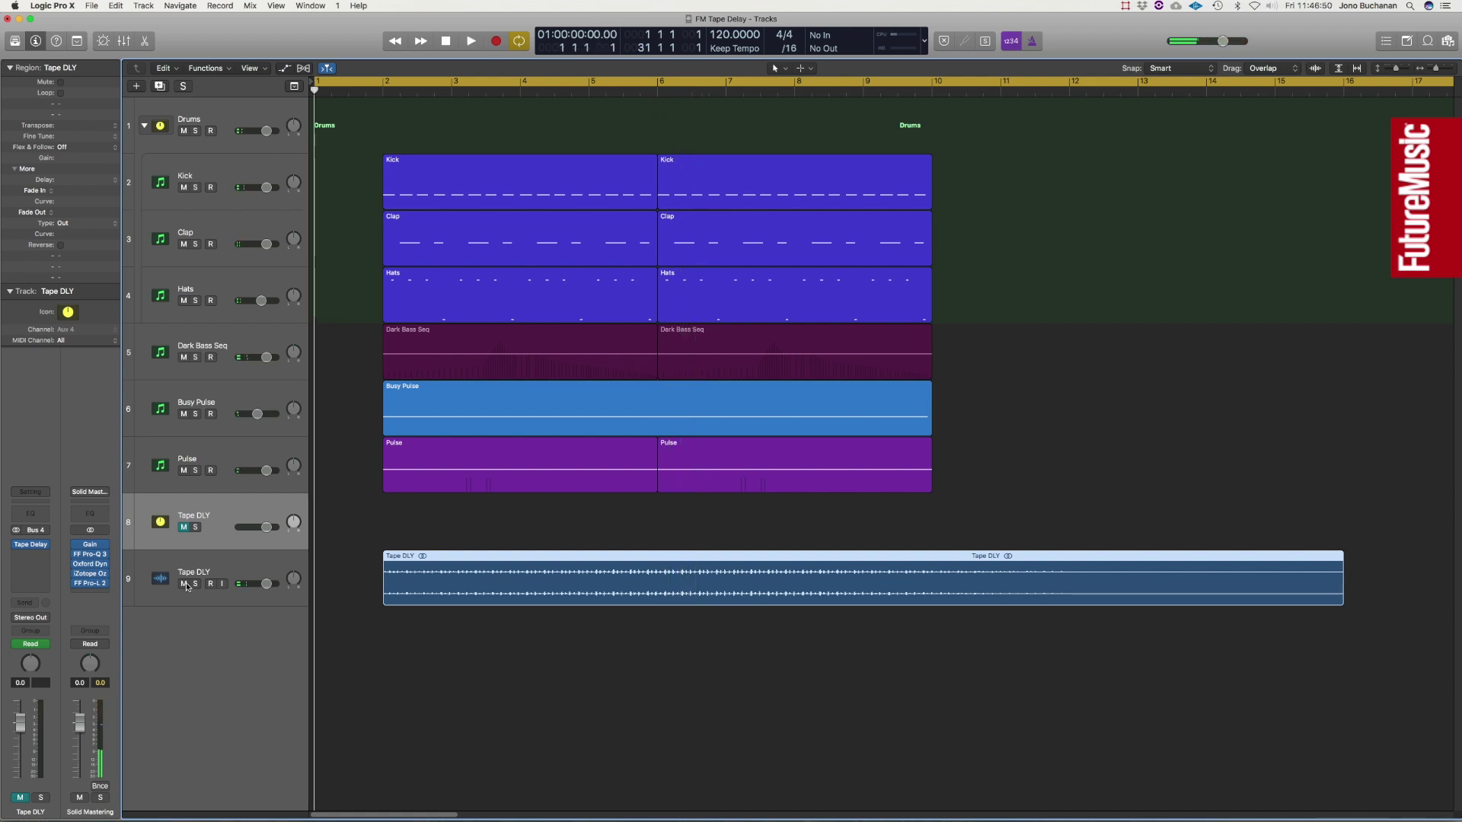
Step: Trim the start of the Tape DLY audio region tightly to the onset of an early delay hit
key("z")
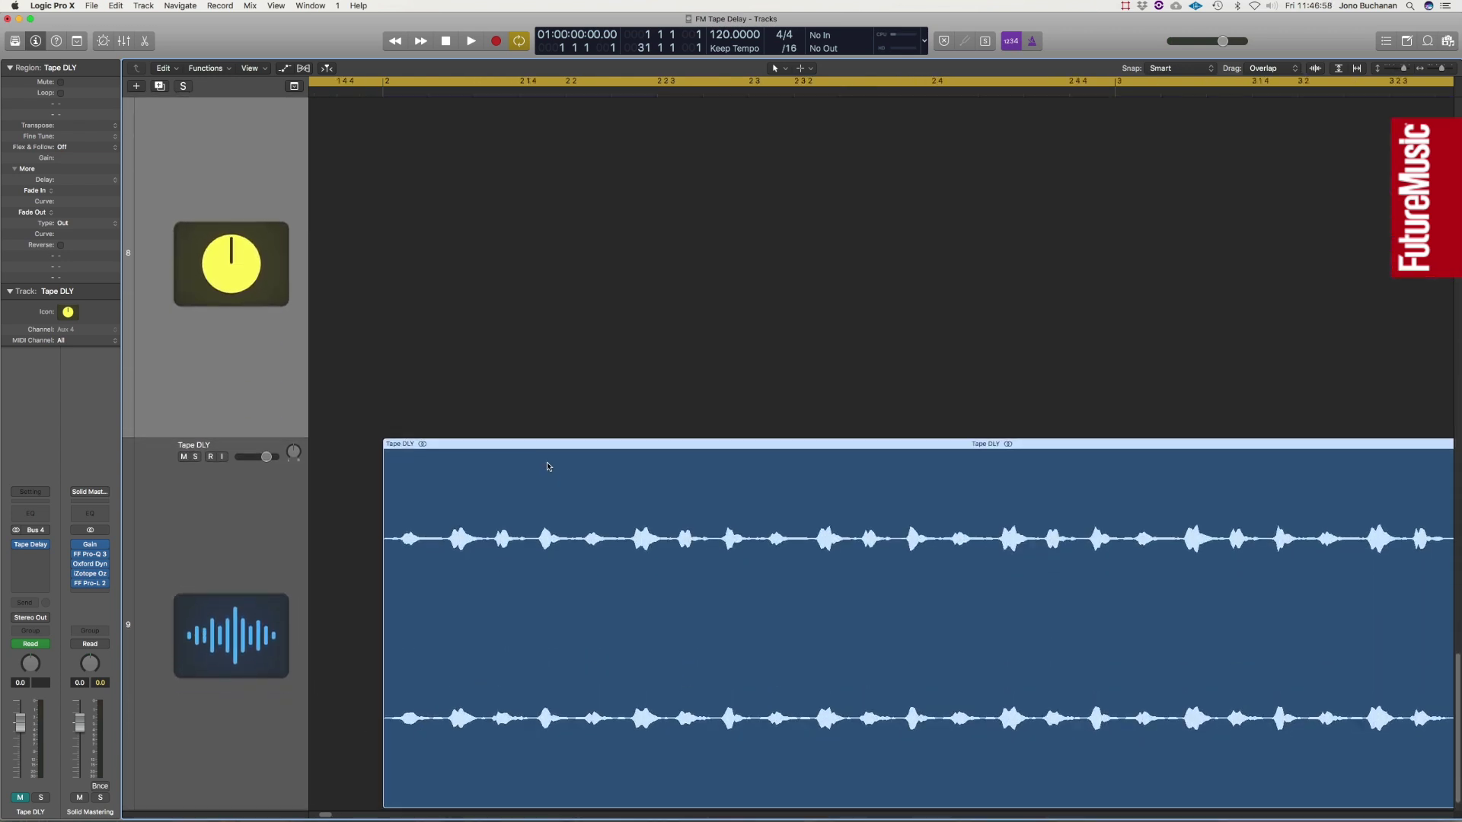
left_click_drag(390, 775, 452, 774)
scroll(473, 728, "left", 5)
key("super+Left")
key("super+Left")
key("super+Left")
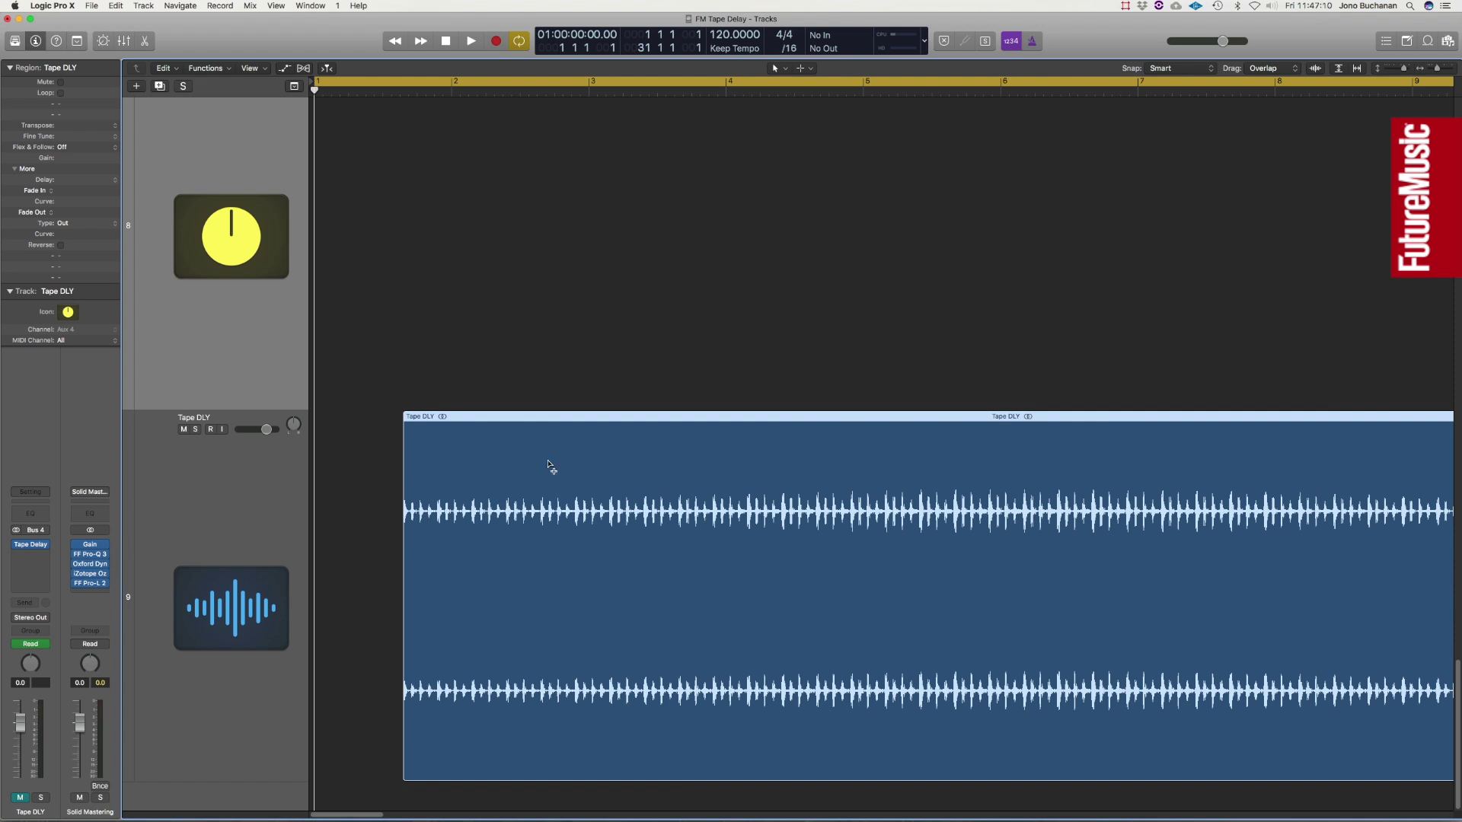
Step: Place the playhead at bar 2 and snap the trimmed Tape DLY region's start to it
scroll(550, 465, "up", 5)
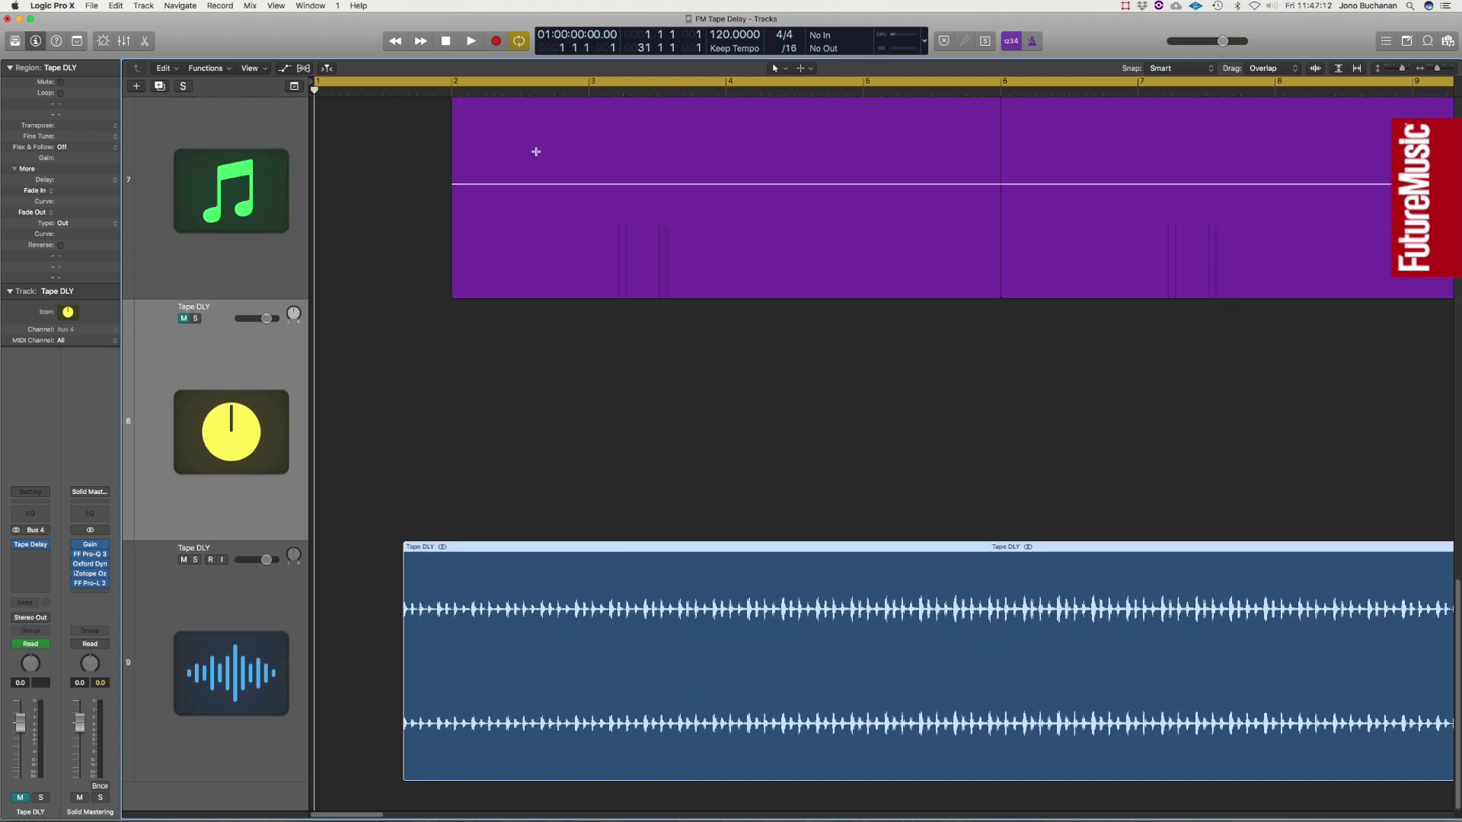
left_click(453, 92)
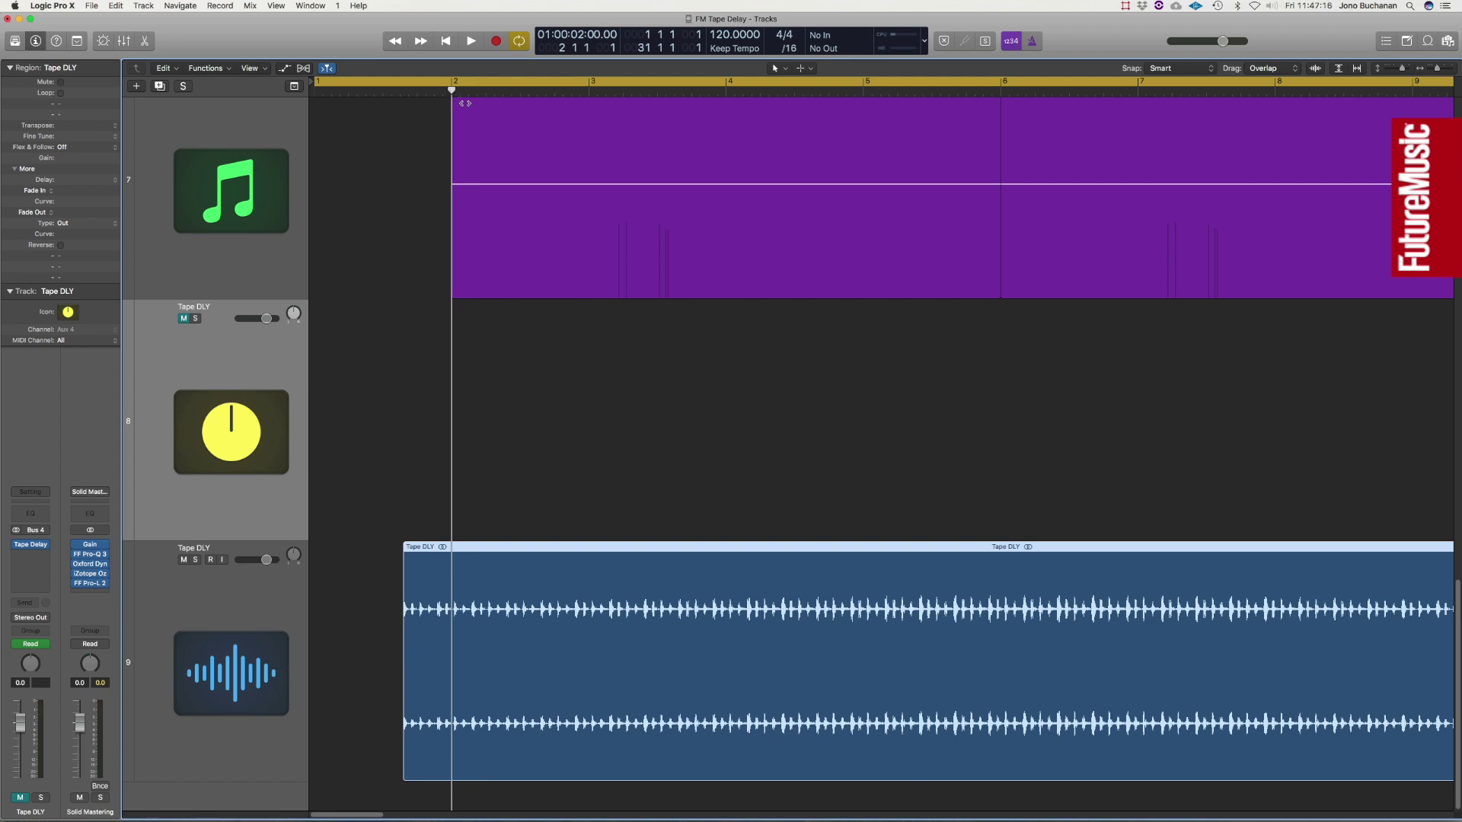
key("semicolon")
Step: Play the arrangement from bar 2 to check the realigned delay, with the tracks zoomed out to show the whole region
key("space")
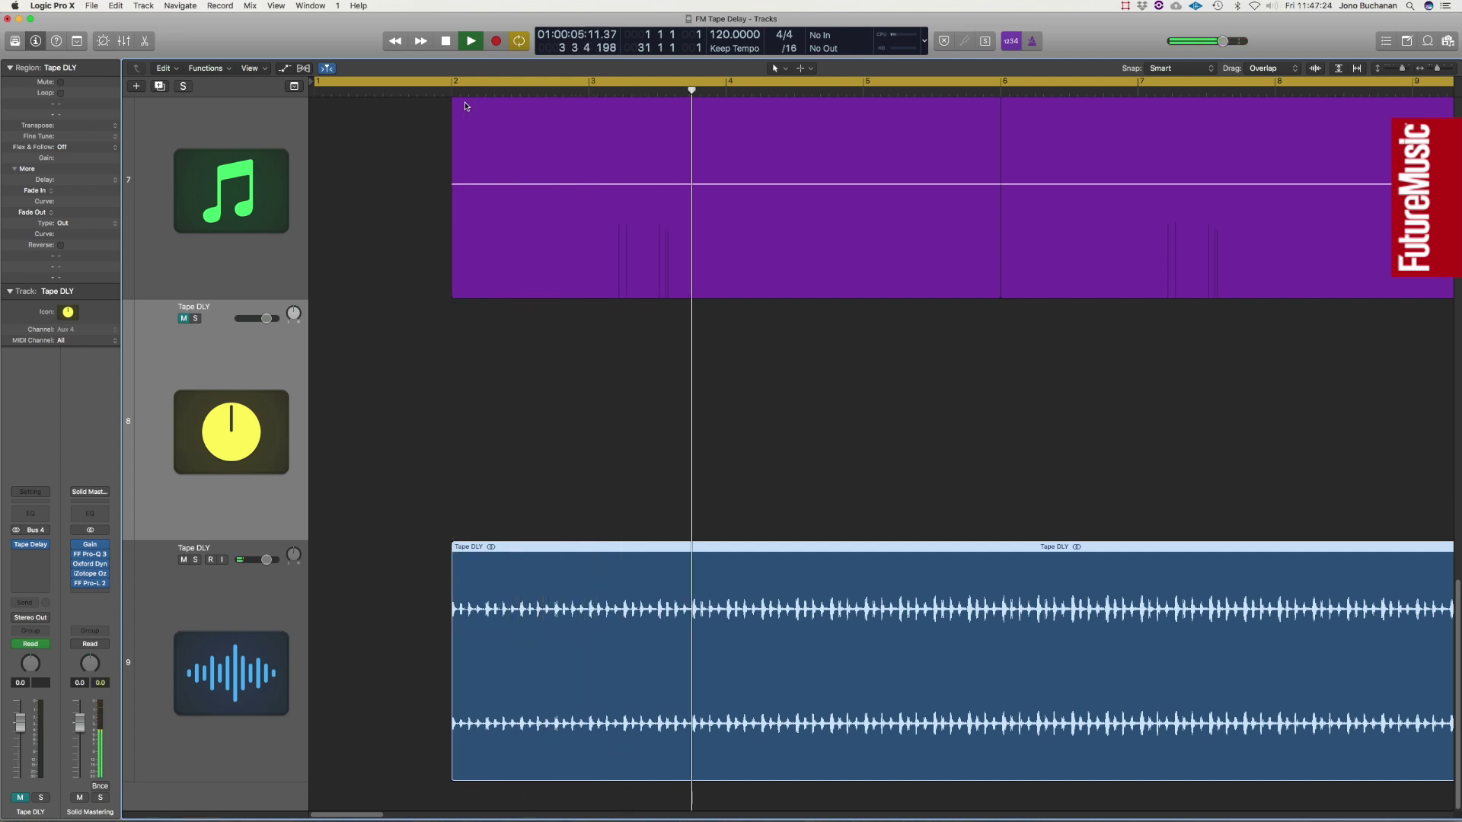
key("super+Up")
key("super+Left")
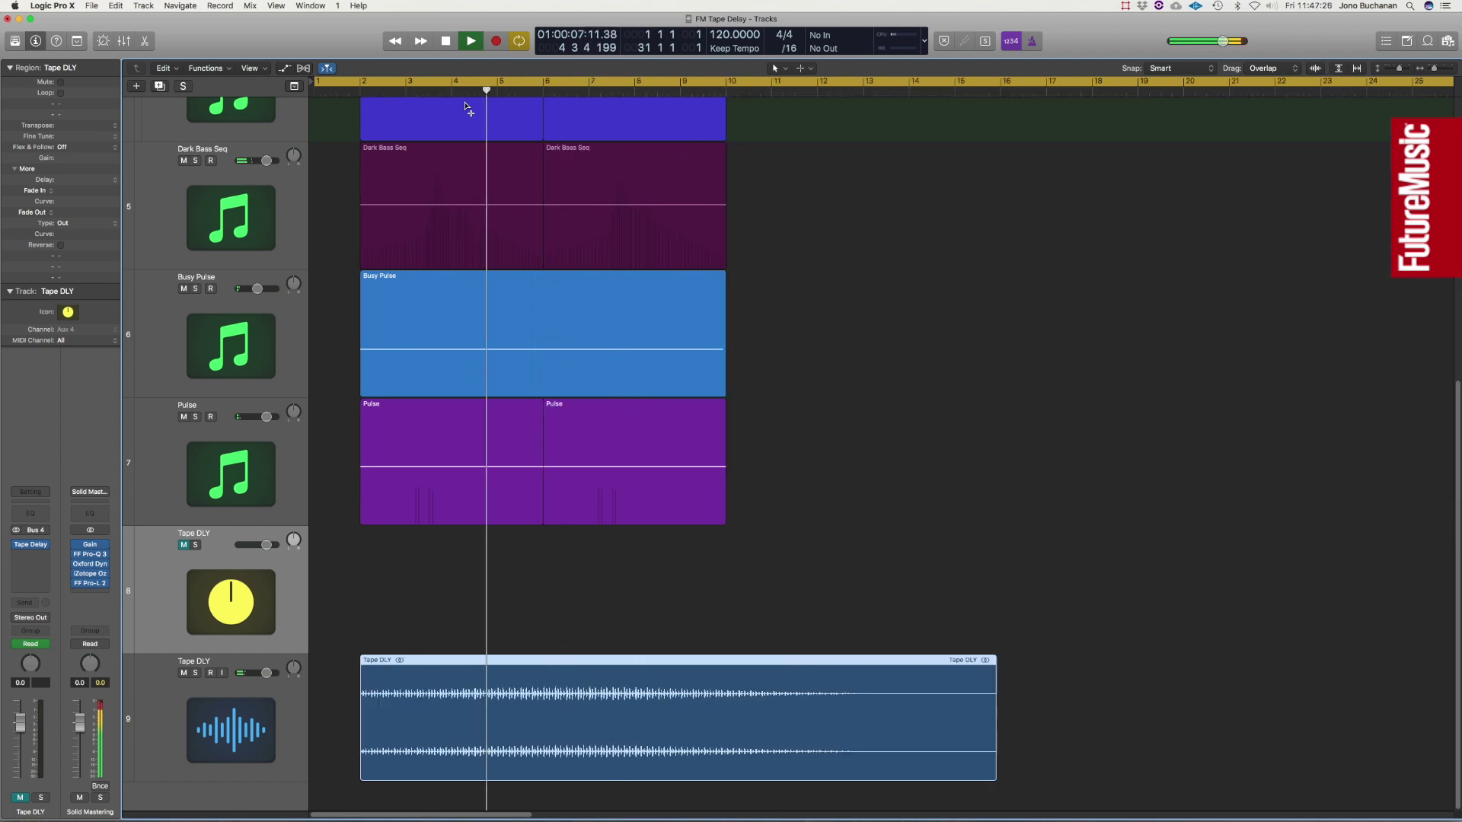
key("super+Up")
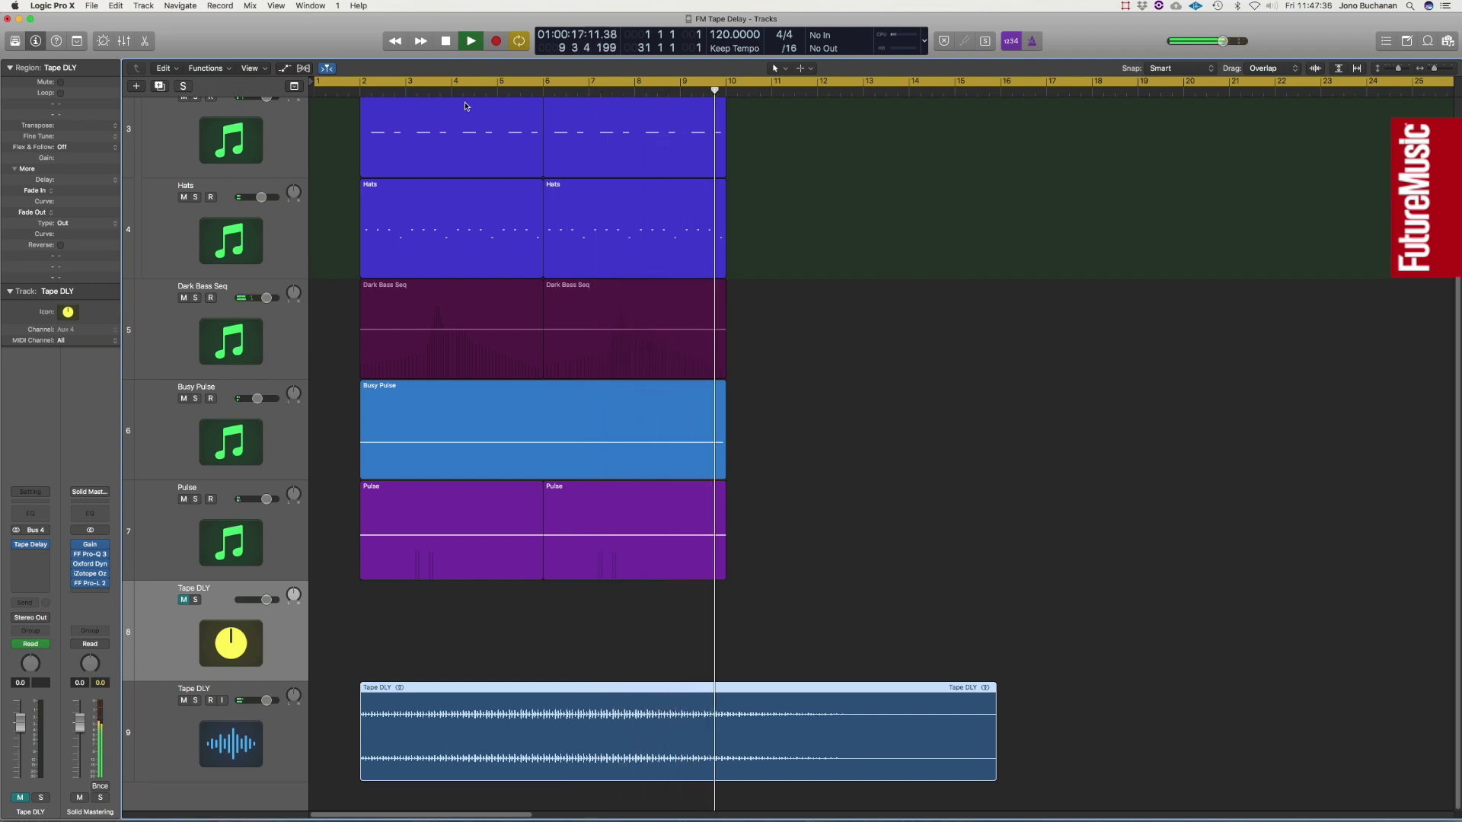
Step: Stop playback, return to the project start, and insert FabFilter Pro-C 2 on the Tape DLY audio track
key("space")
key("Return")
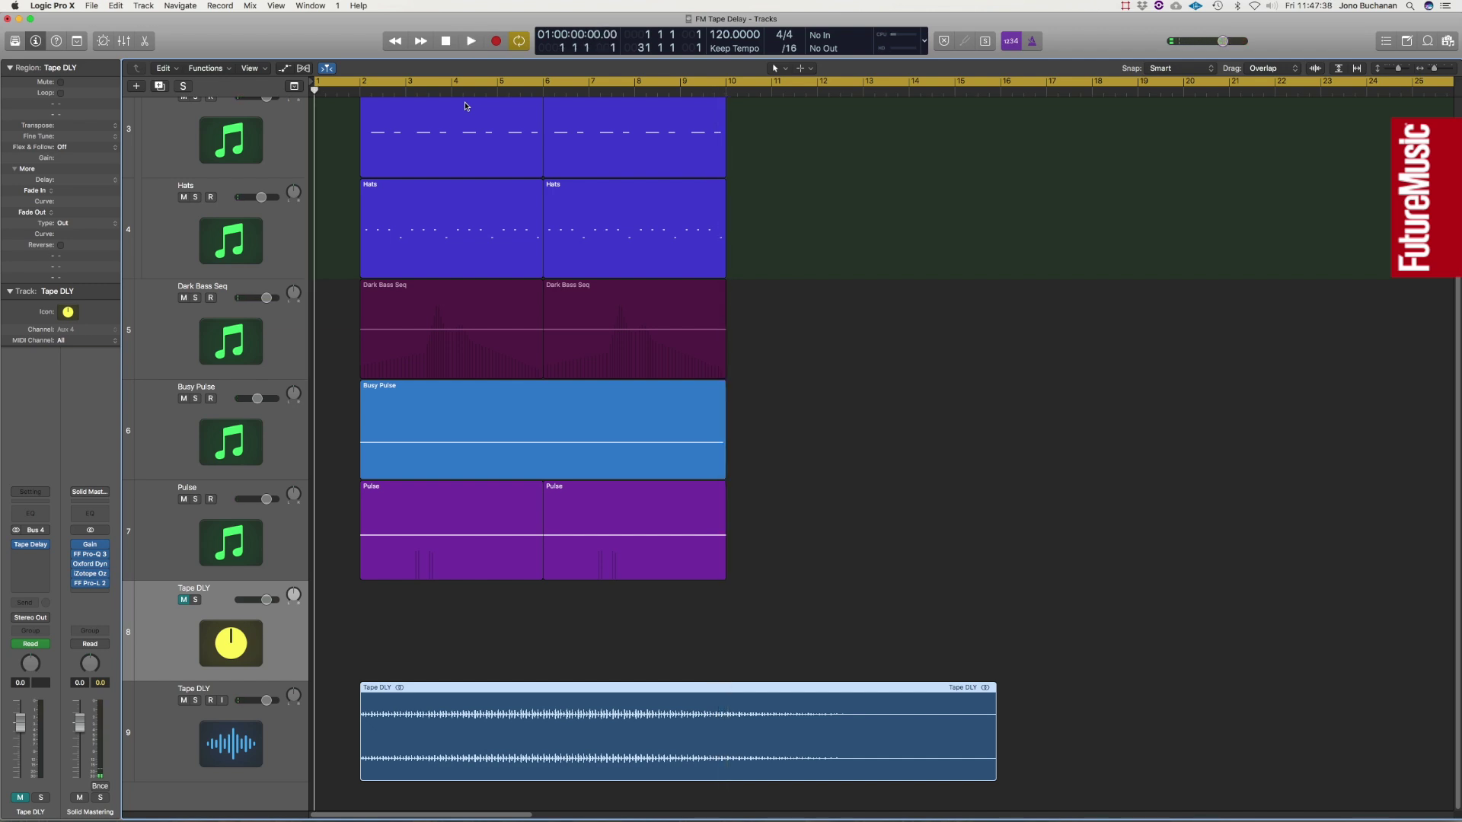
left_click(289, 760)
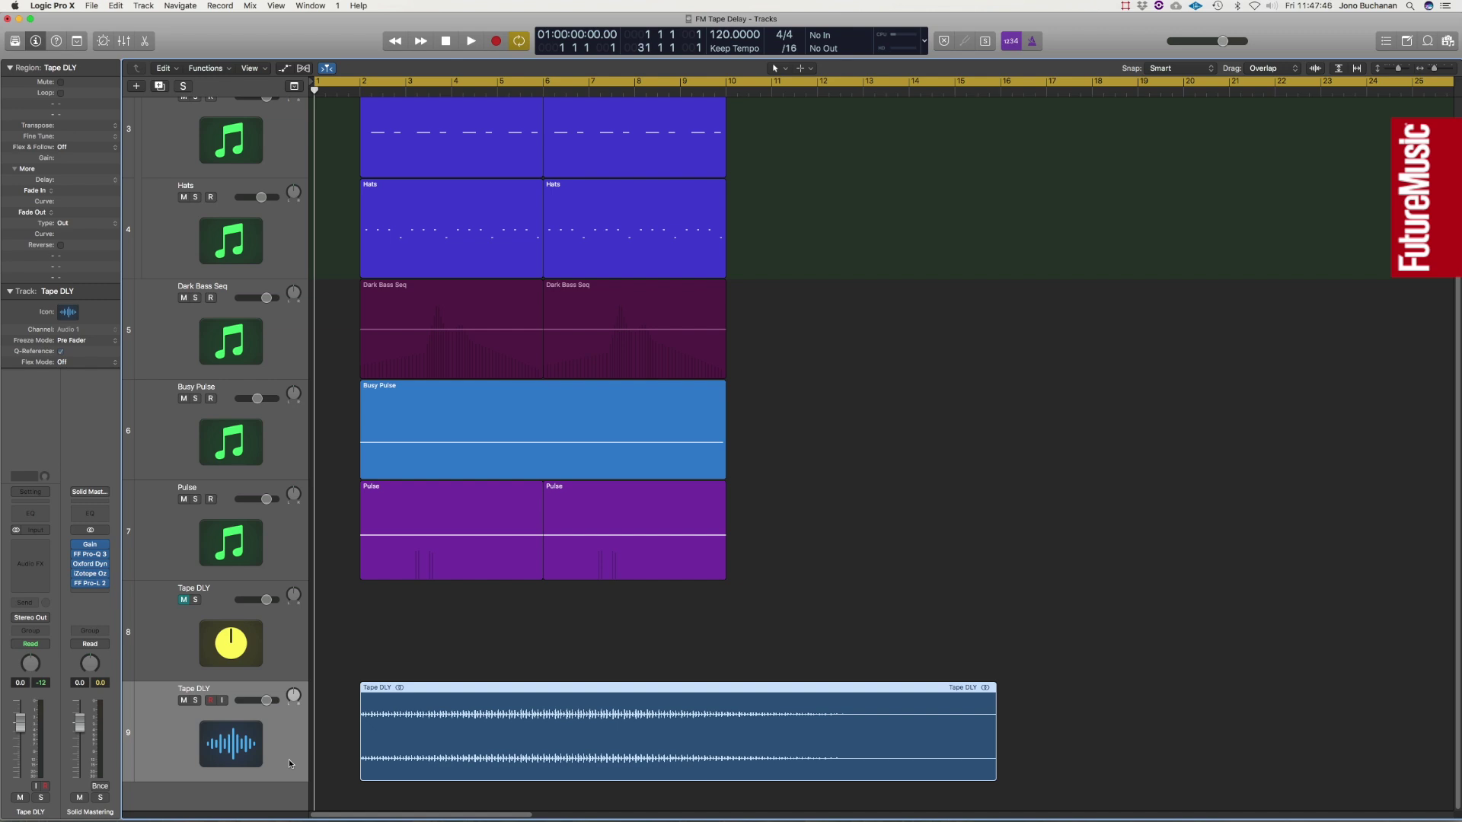
left_click(45, 546)
mouse_move(54, 604)
left_click(125, 606)
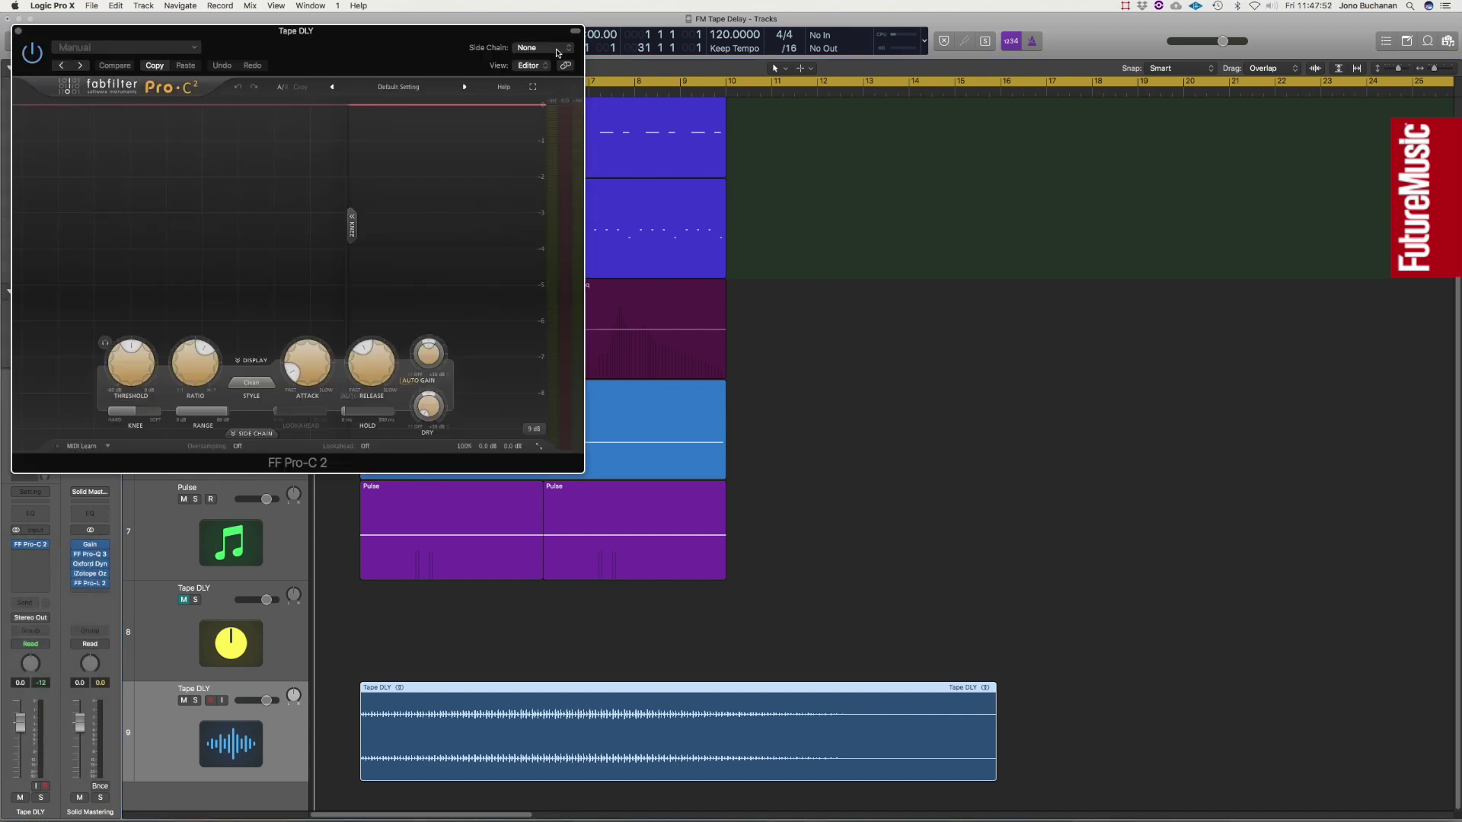
Step: Set the compressor's side chain source to Kick (Inst 1), enable external side-chain detection, and lower the threshold
left_click(558, 50)
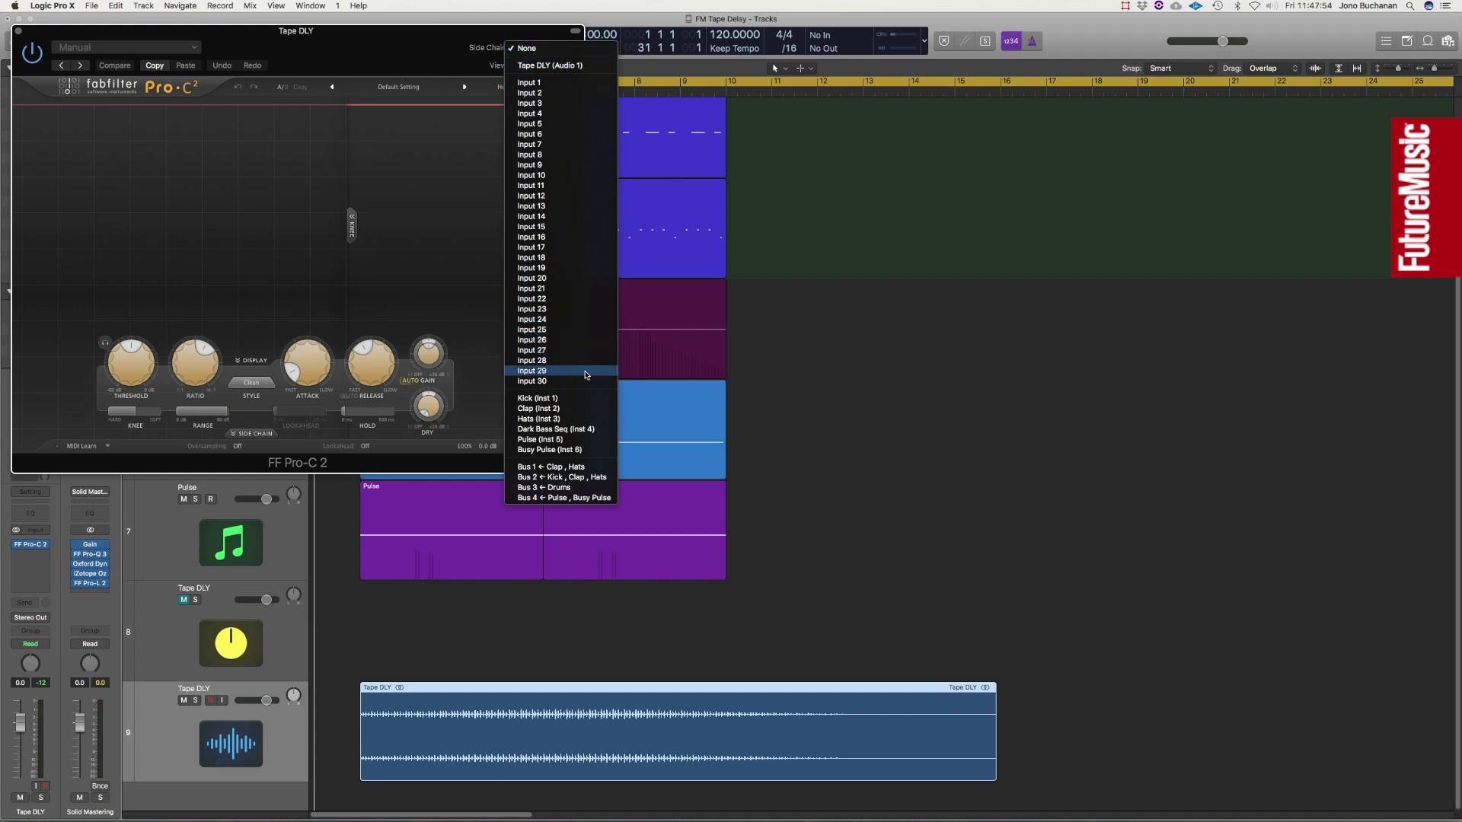
left_click(576, 399)
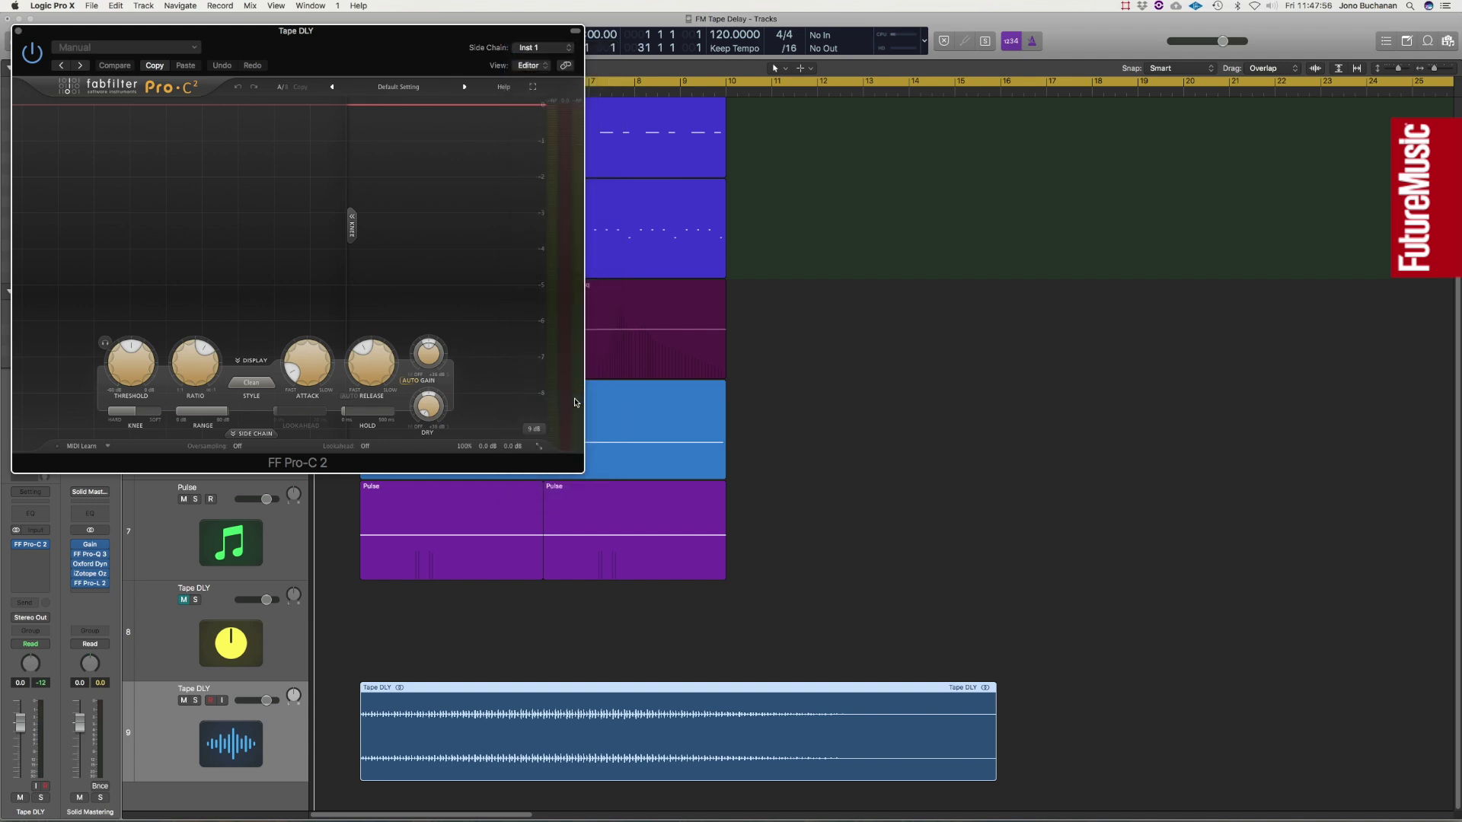
left_click(257, 434)
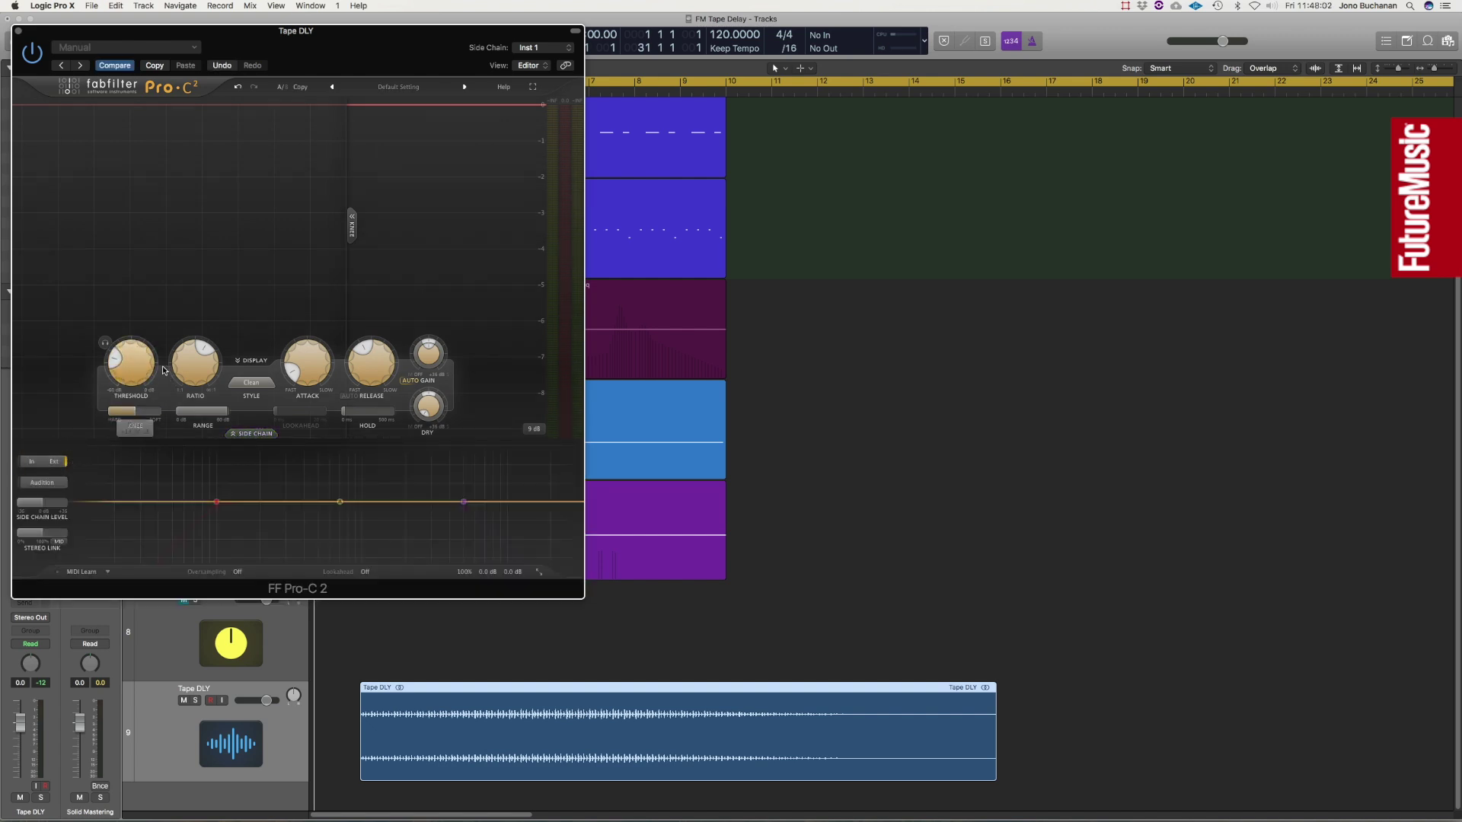
left_click_drag(116, 32, 848, 200)
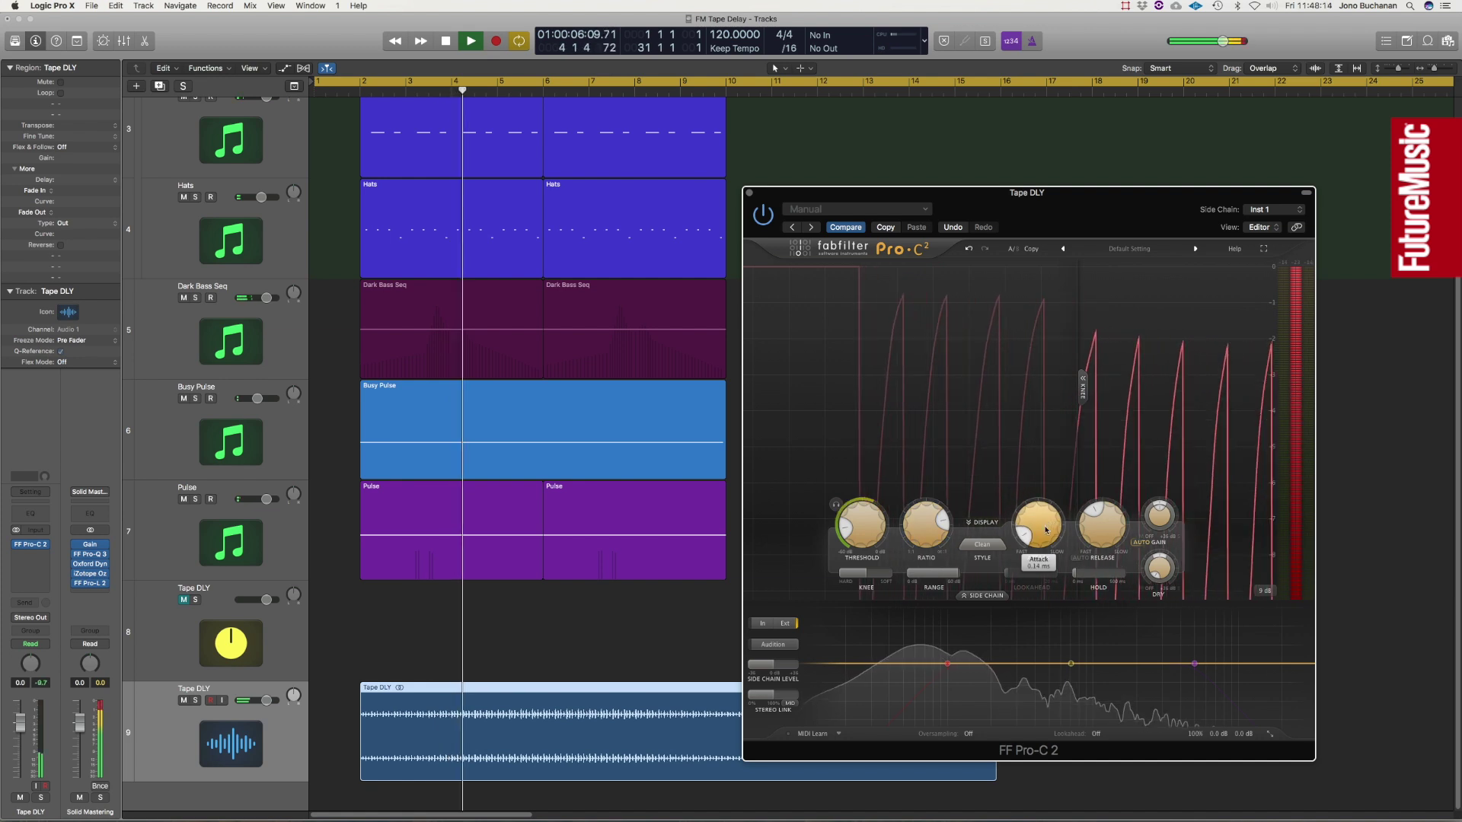
Step: Adjust the compressor's release during playback to shape the ducking, stop at the project start, and close the plug-in
mouse_move(1114, 543)
left_click_drag(1115, 543, 1114, 509)
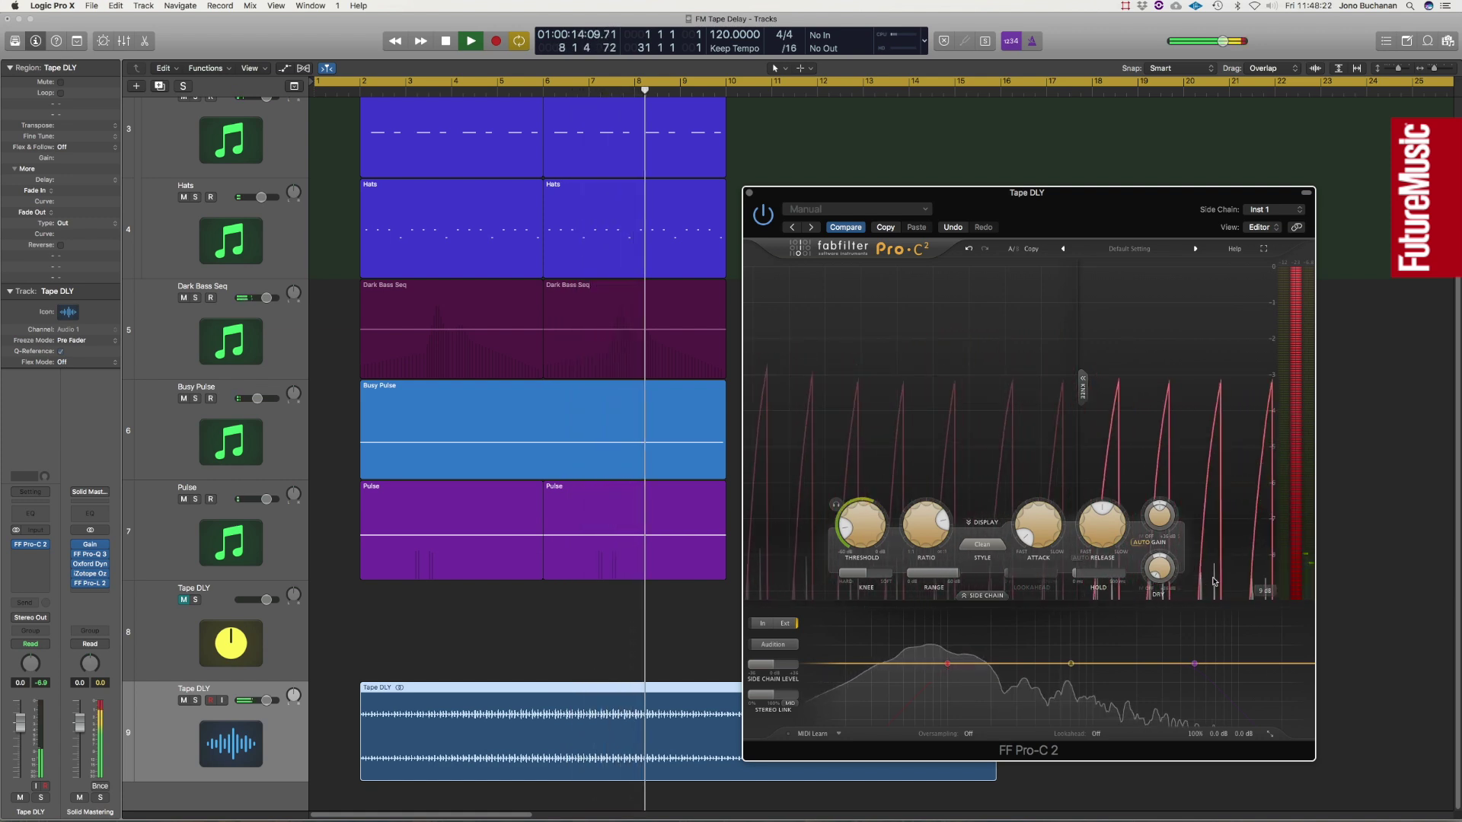
key("space")
key("Return")
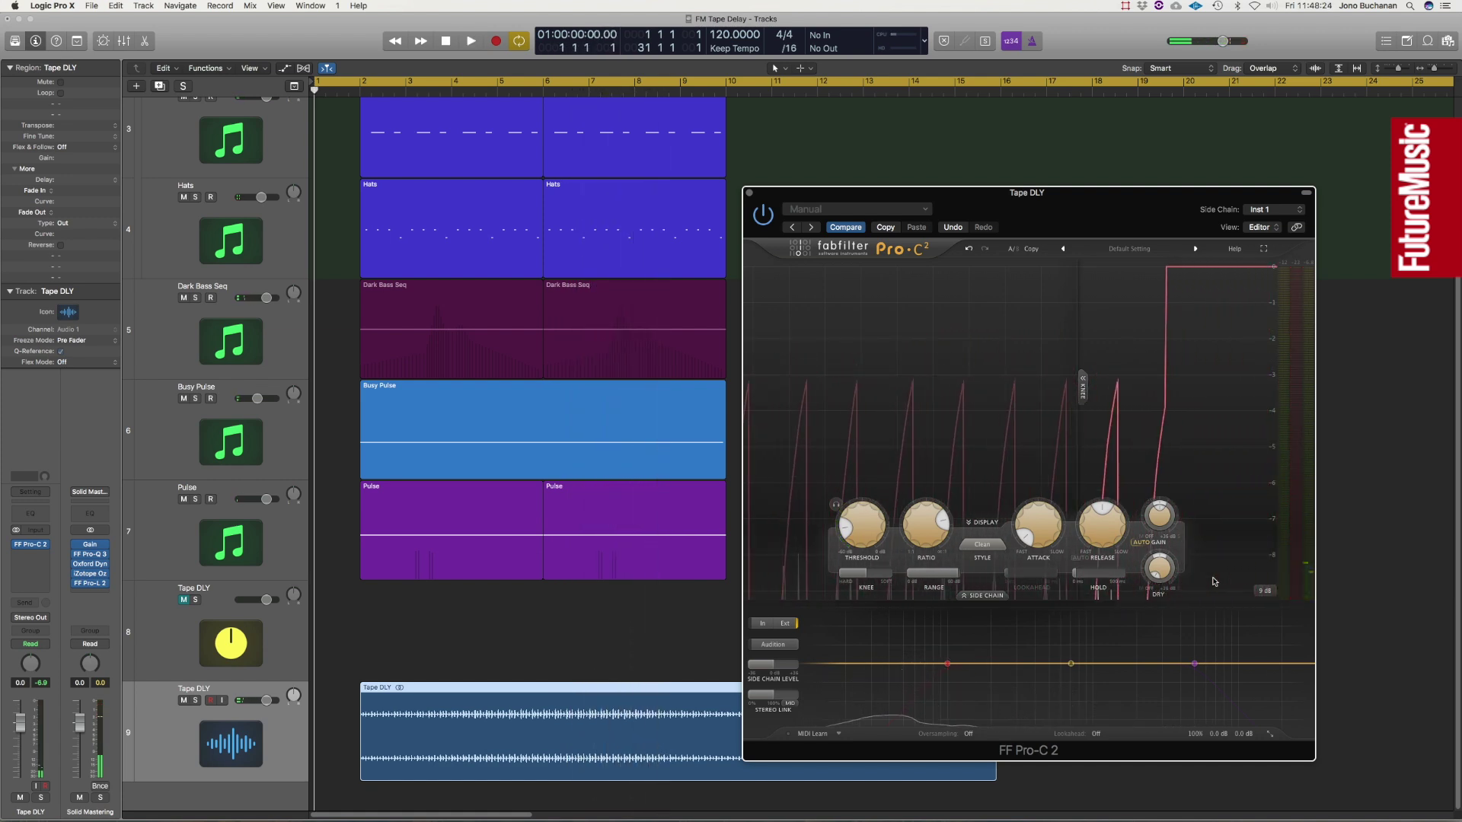
left_click(750, 195)
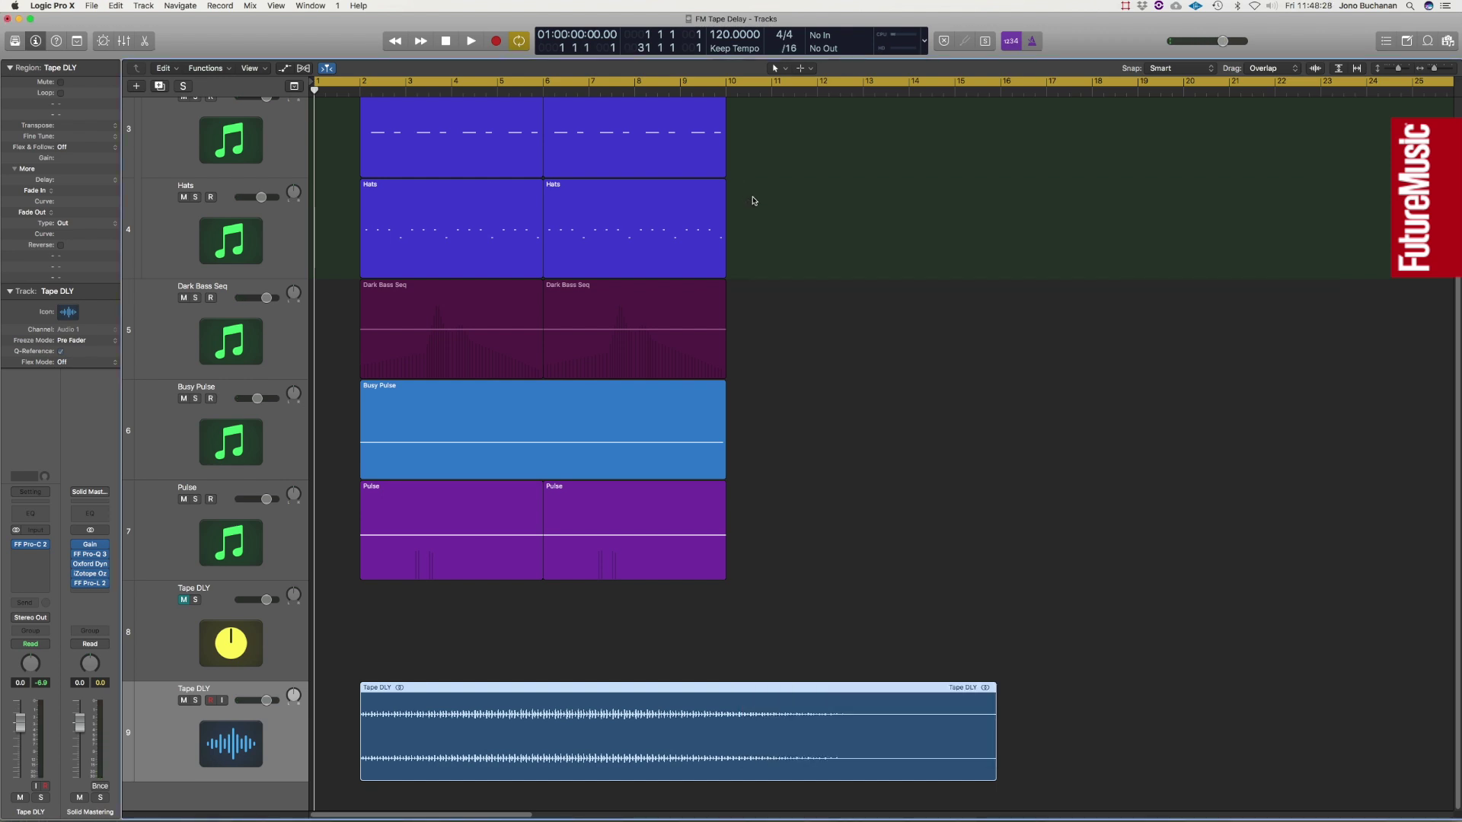
Step: Split the Tape DLY audio region at bar 4 and delete everything after the cut
key("t")
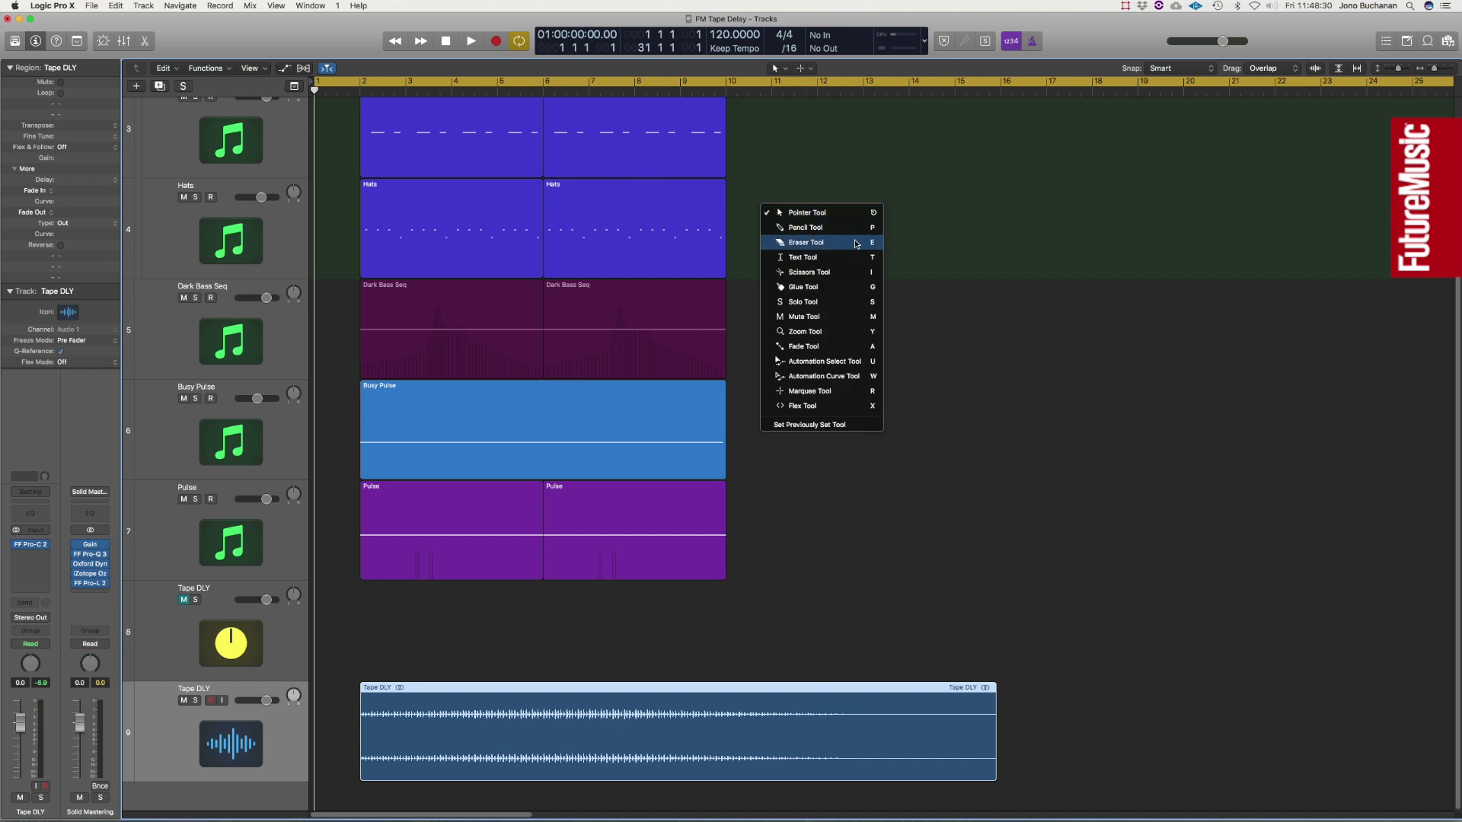
key("Escape")
left_click_drag(501, 720, 452, 722)
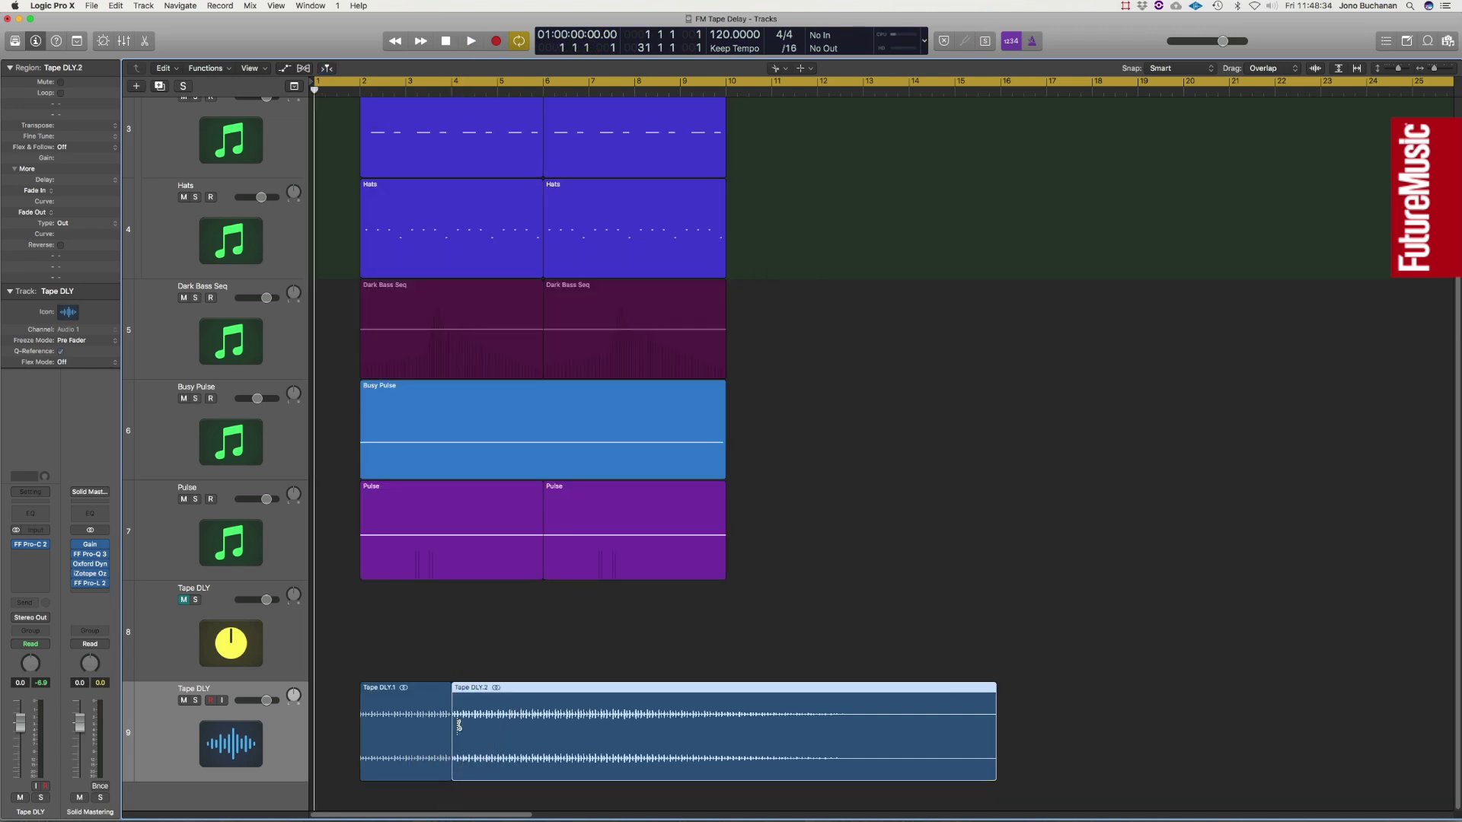
key("Delete")
key("t")
key("Escape")
Step: Convert the remaining two-bar Tape DLY region to a new audio file named Tape DLY SAMPLE
left_click(415, 719)
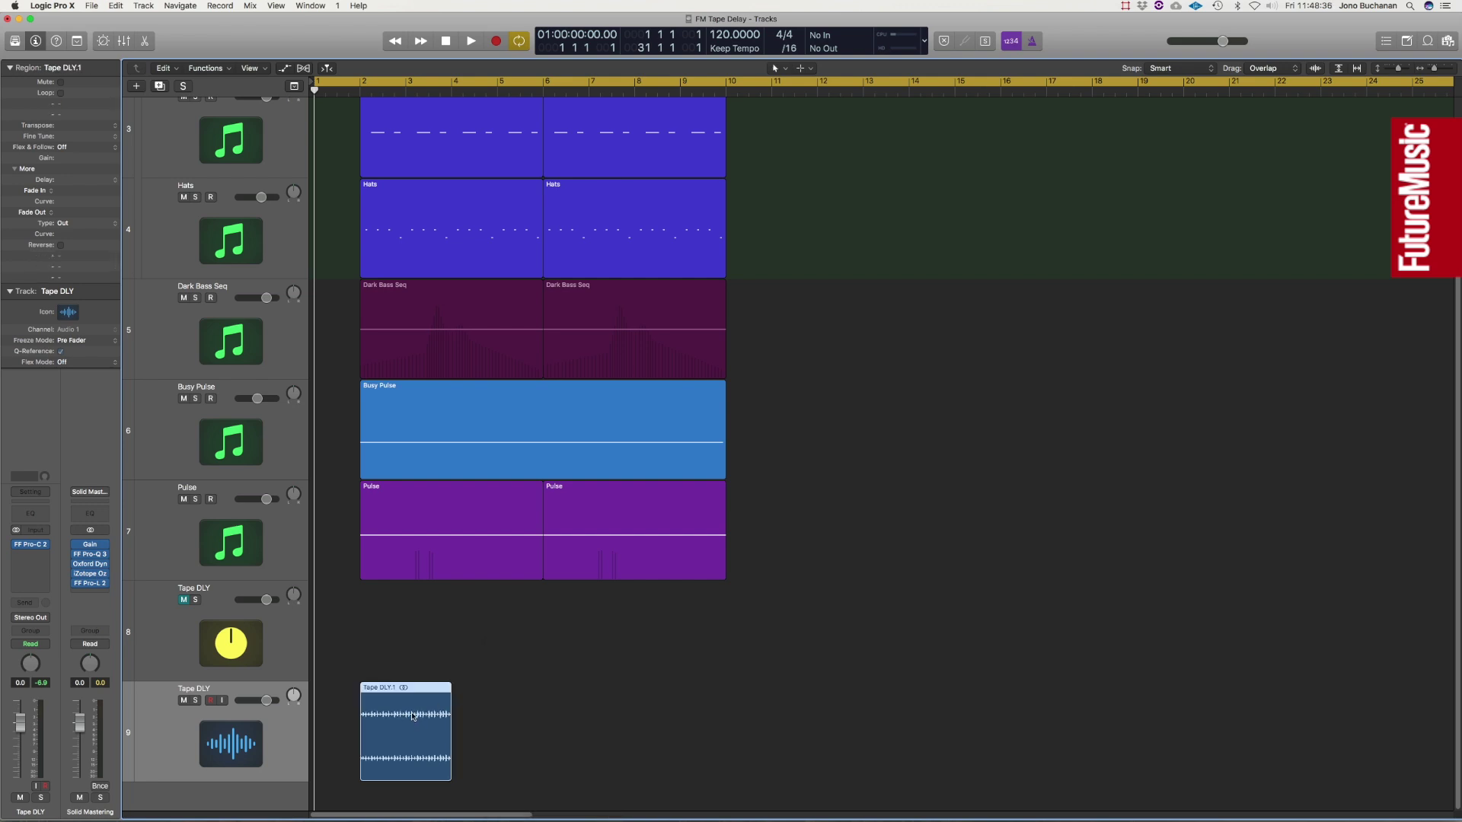
right_click(414, 718)
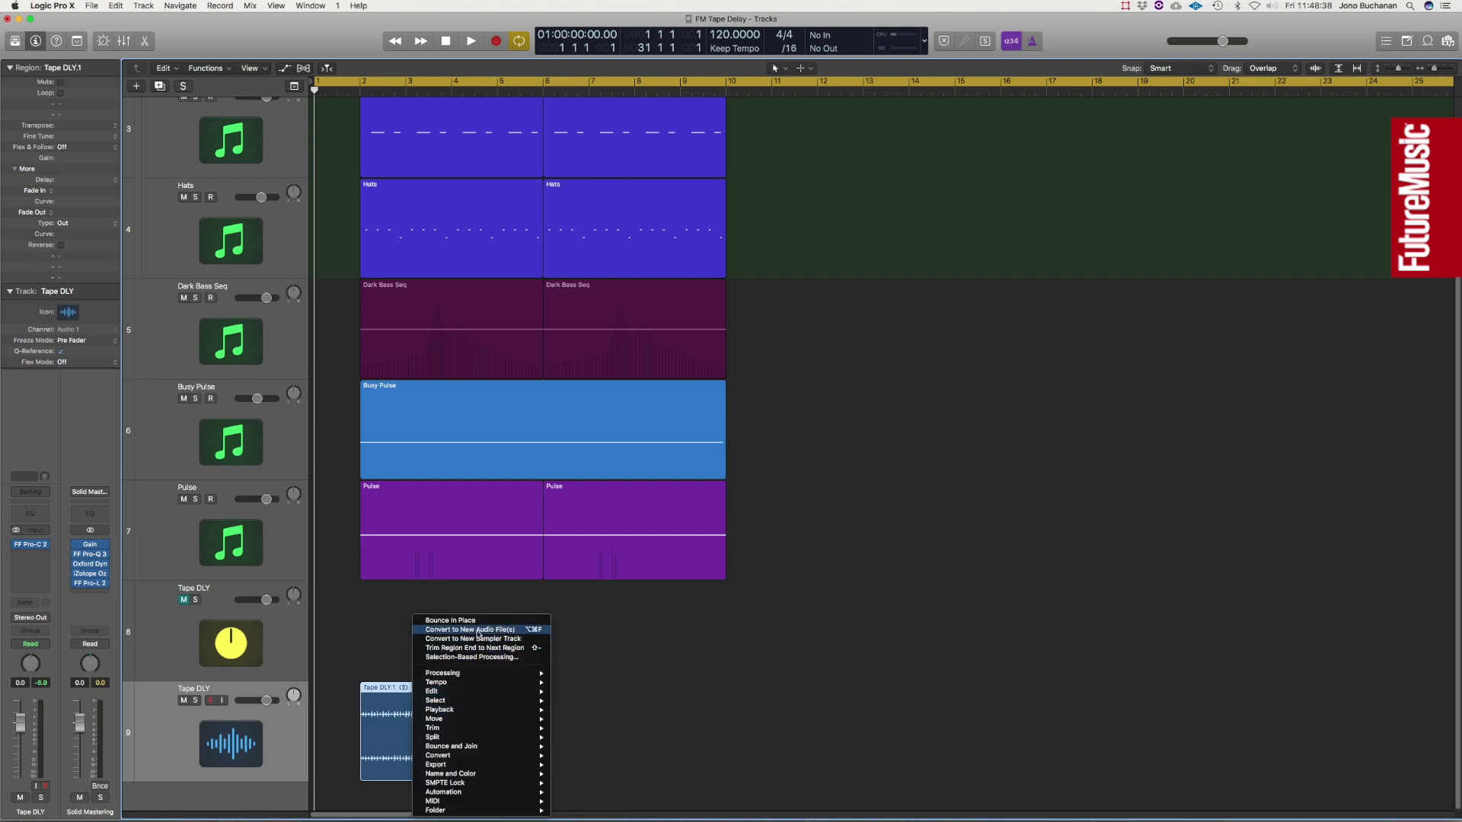
left_click(476, 630)
key("Right")
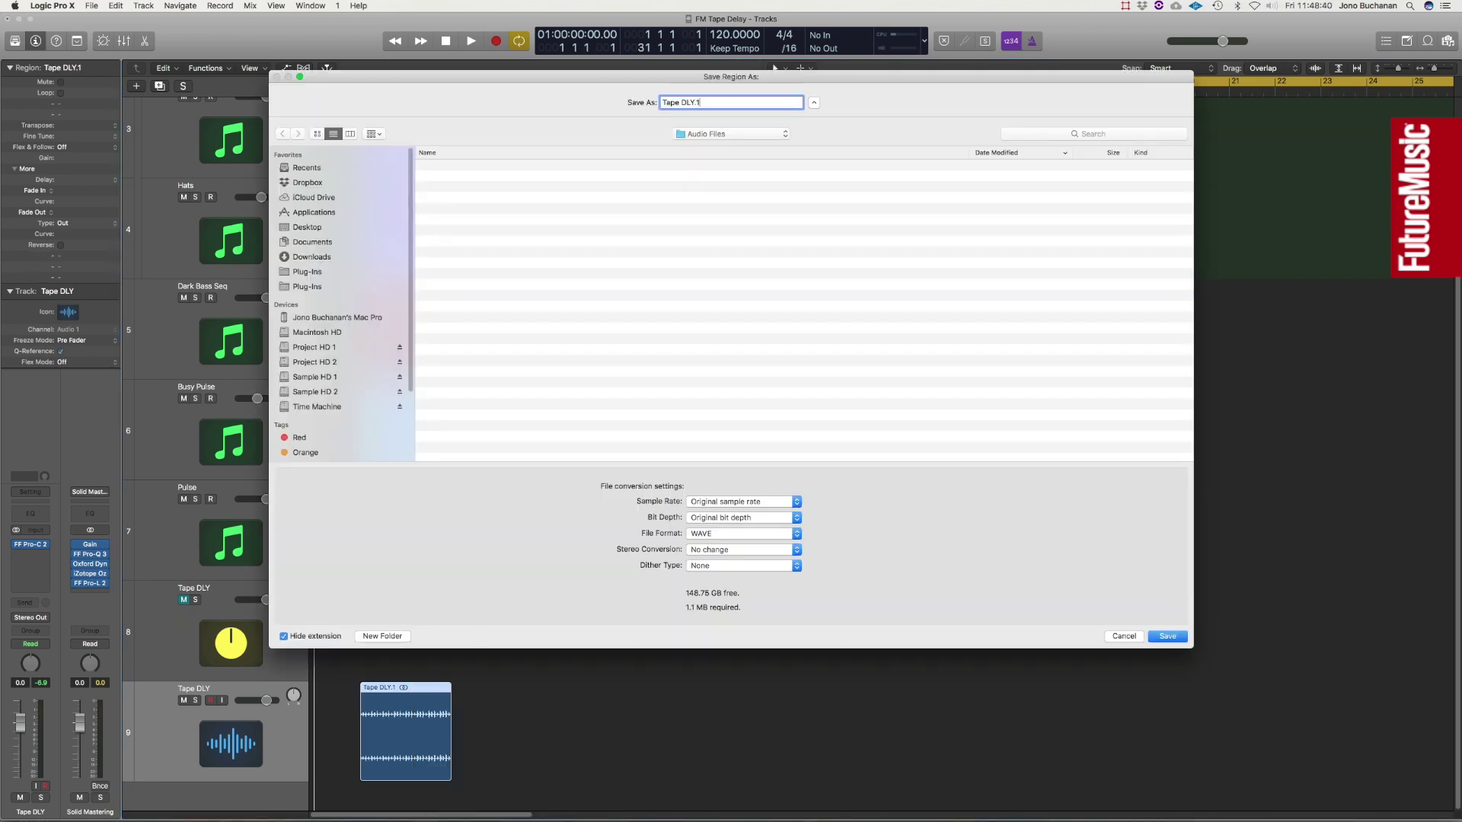
type("SAMPLE")
key("Return")
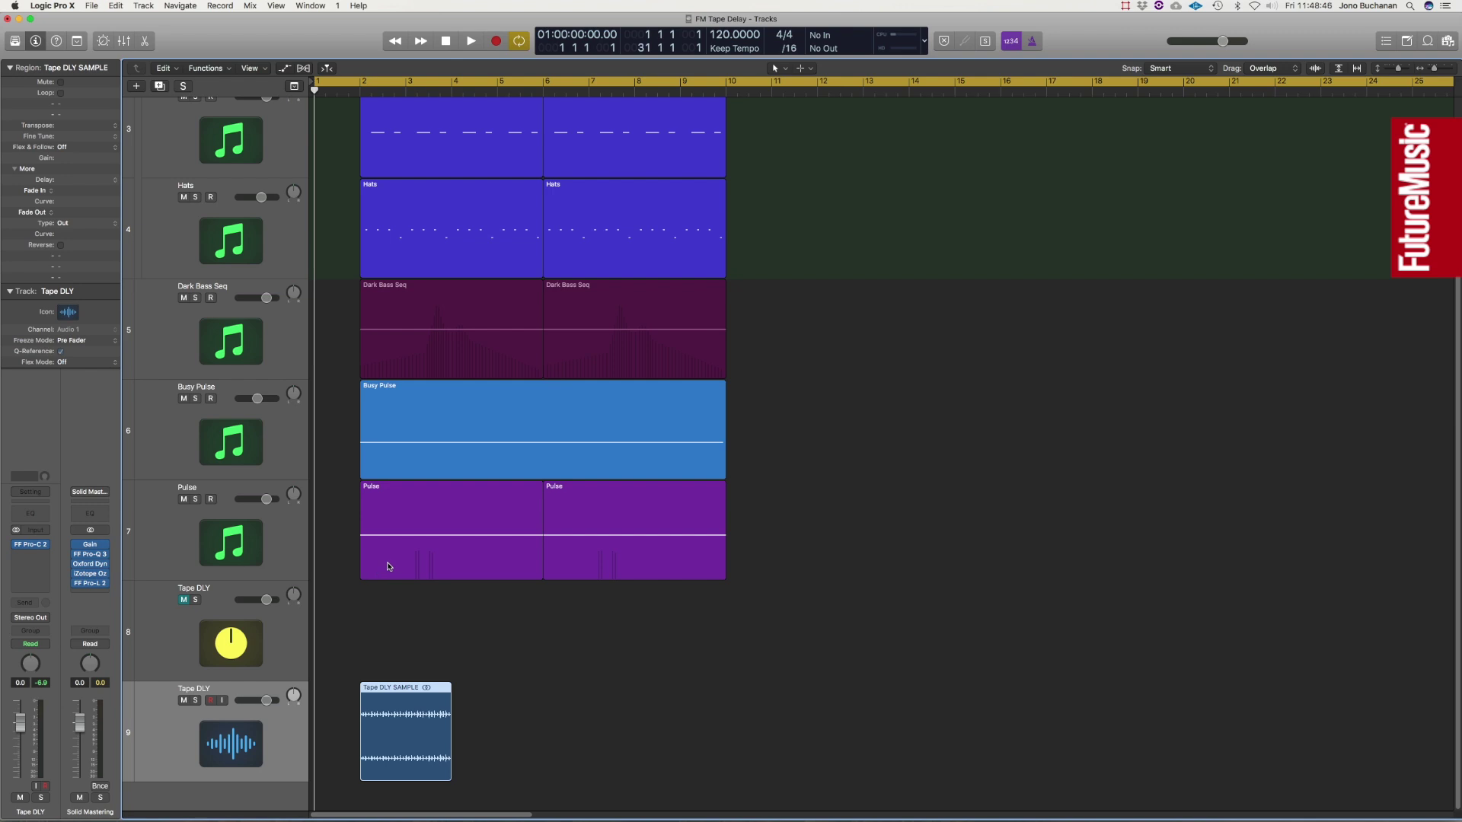
Step: Add a software instrument track below the Tape DLY audio track and load a stereo EXS24 sampler on it
key("super+Up")
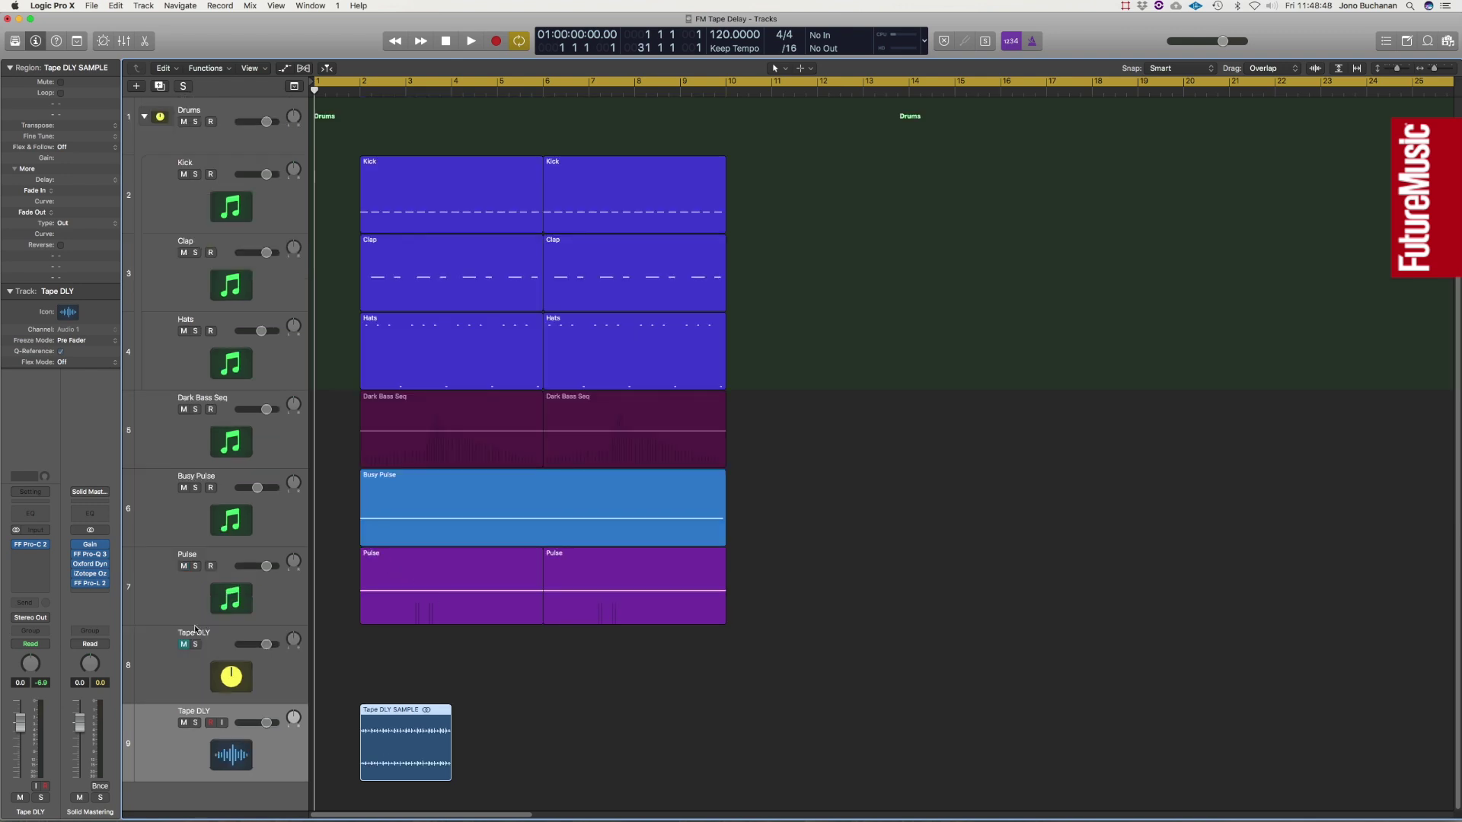
left_click(214, 560)
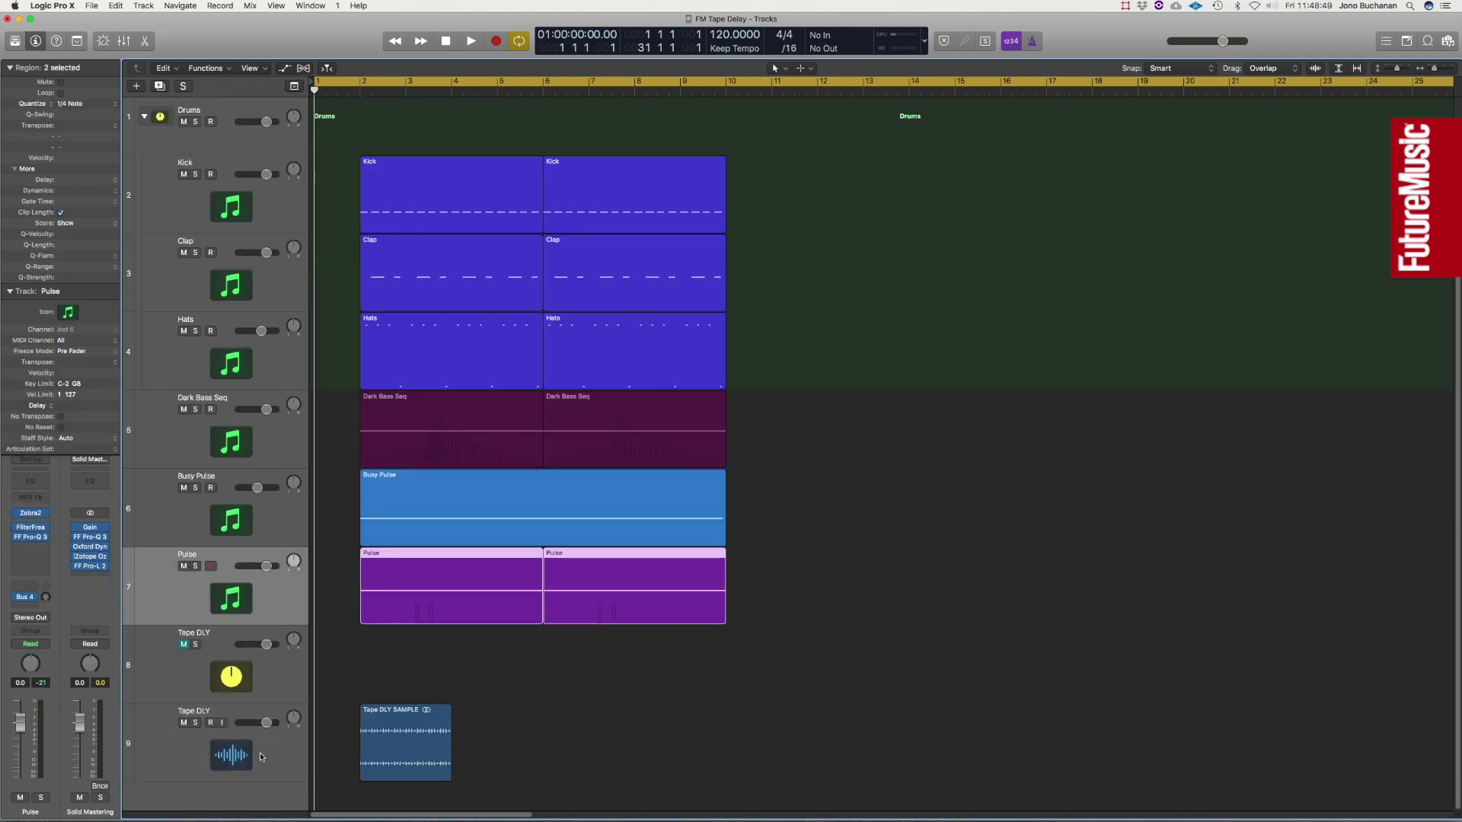
double_click(246, 801)
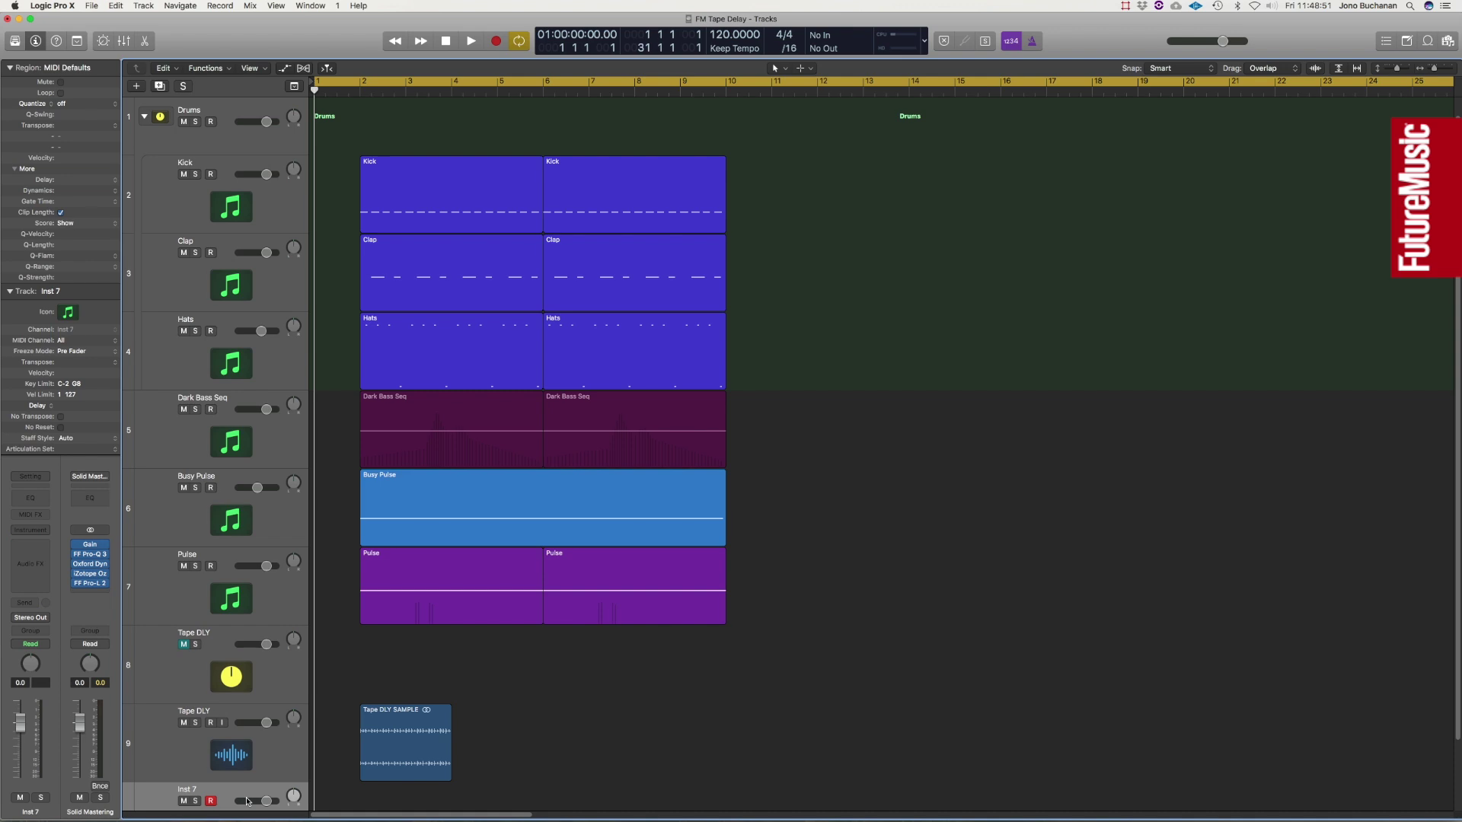
left_click(46, 532)
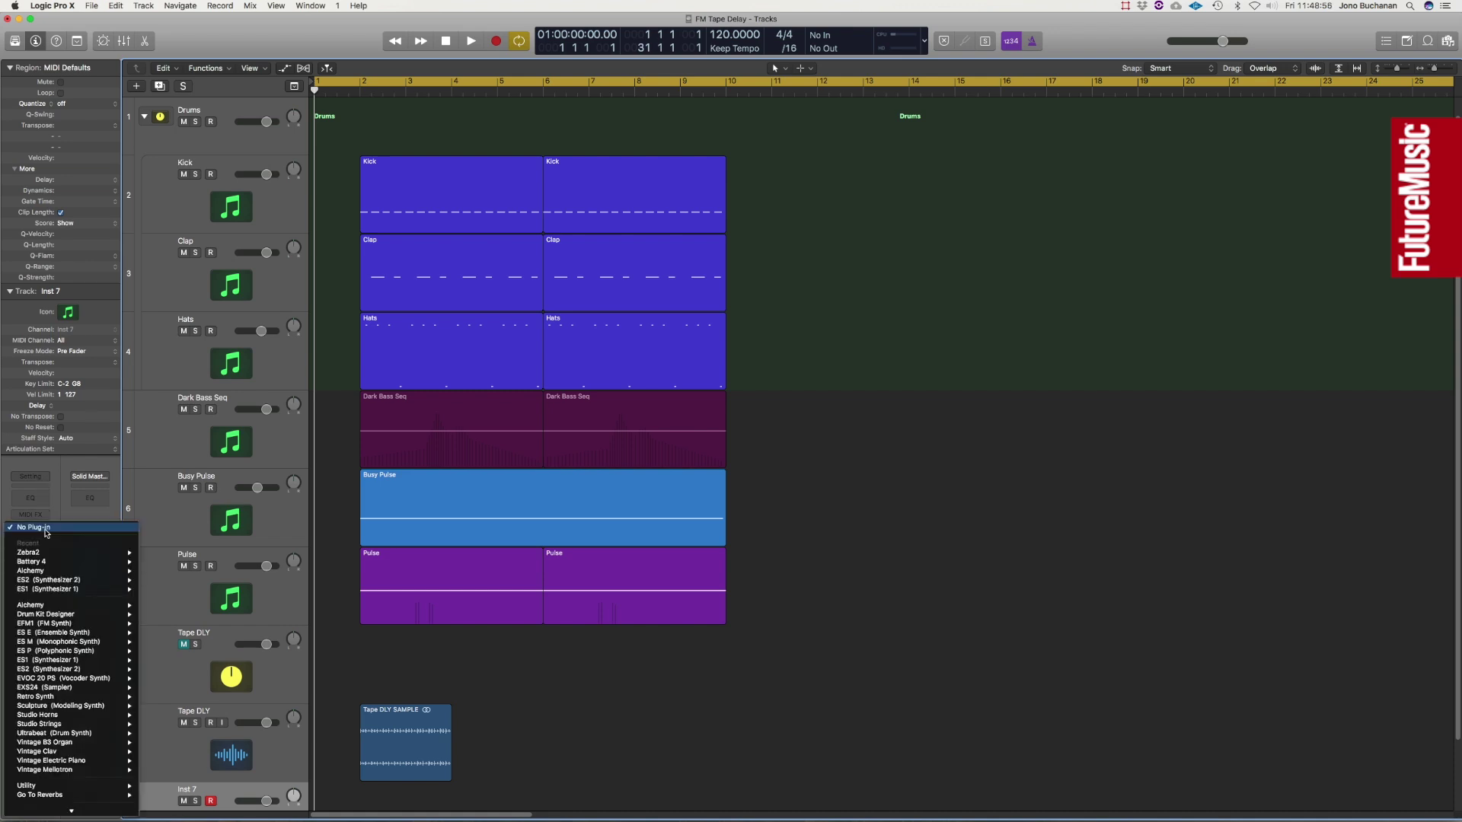
mouse_move(72, 690)
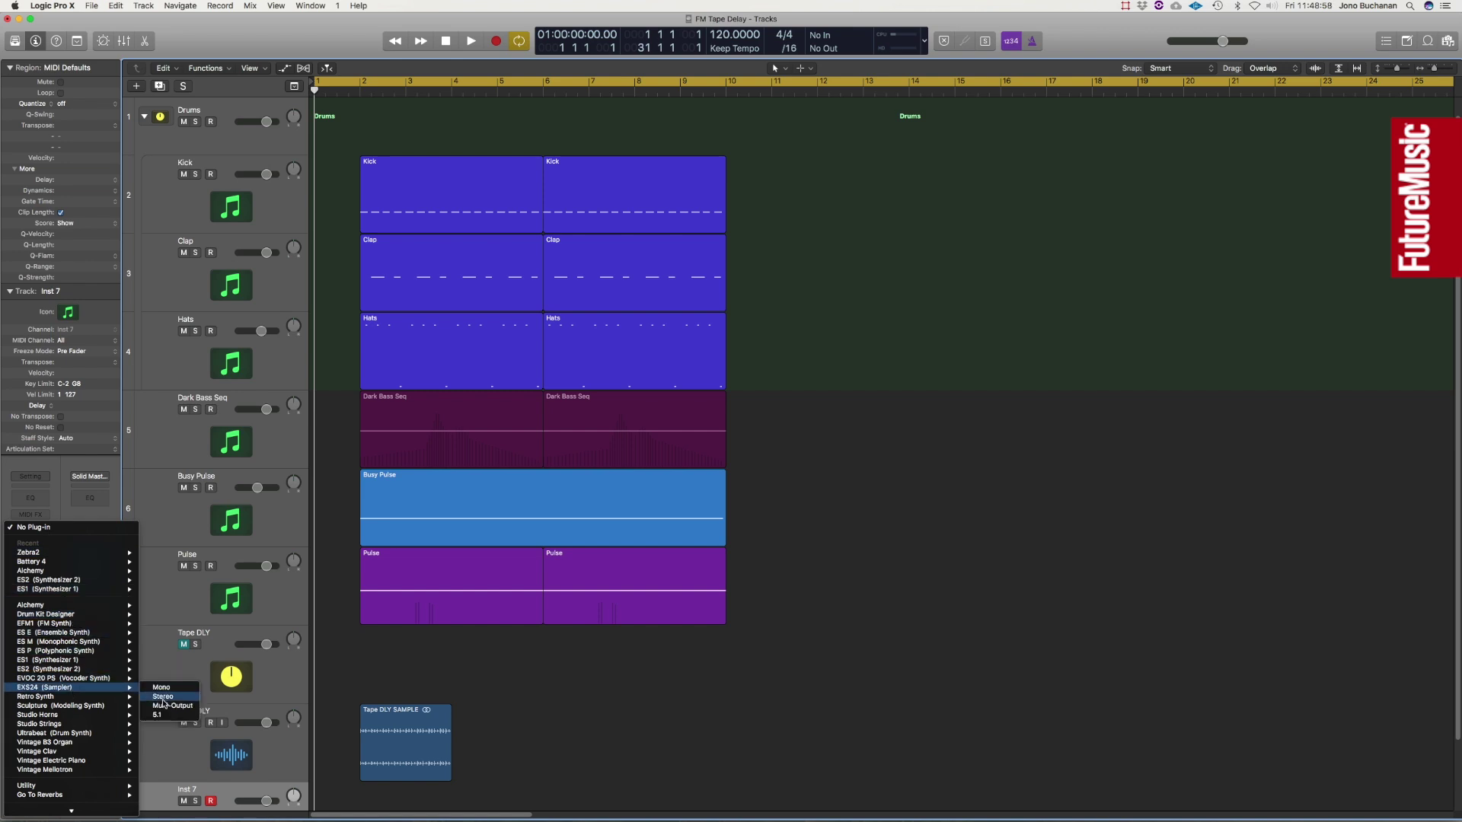
left_click(163, 698)
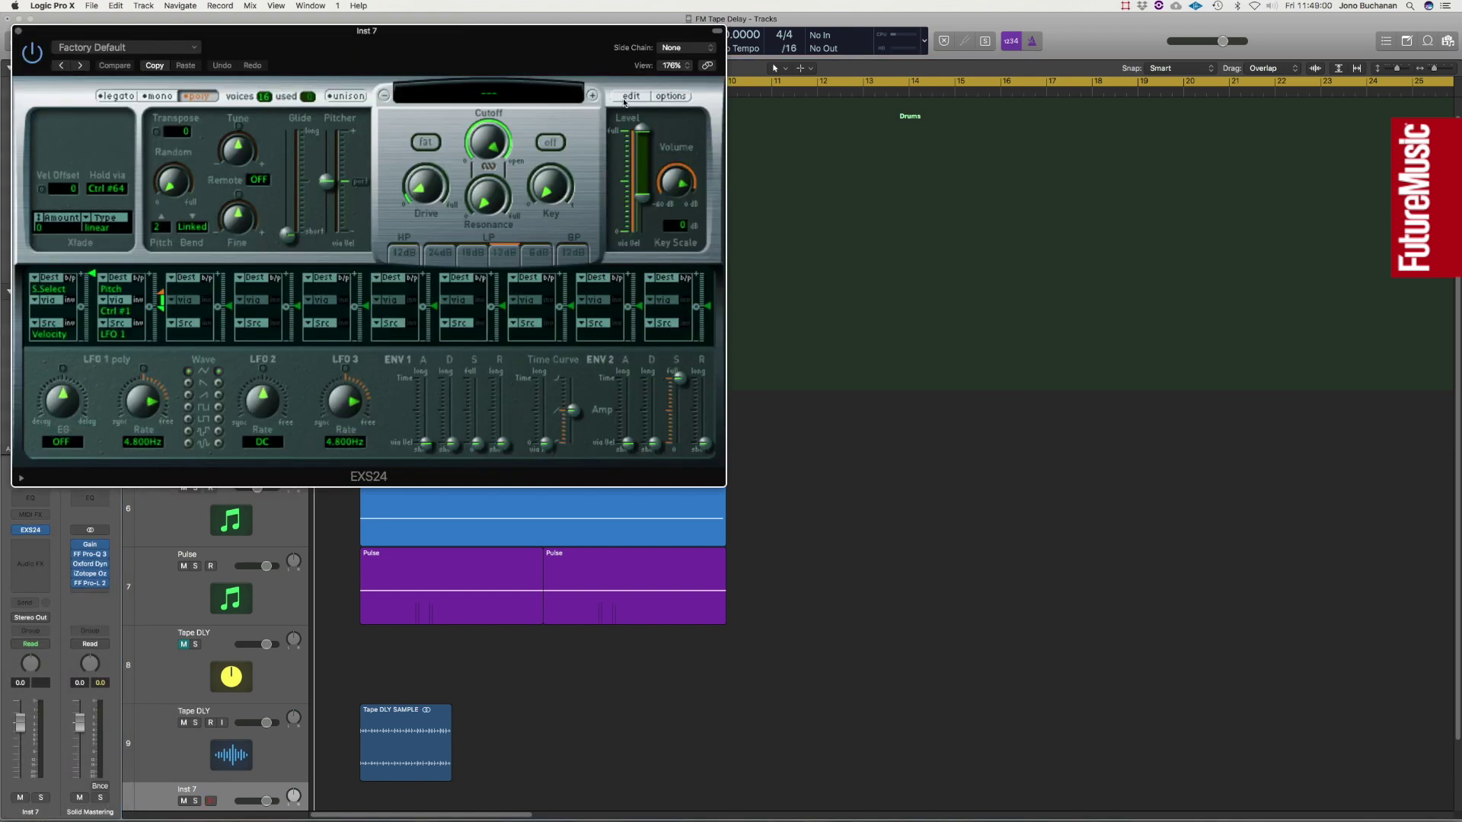
Step: Open the project audio list and the EXS24 instrument editor, and add Tape DLY SAMPLE as a new zone
left_click(1449, 41)
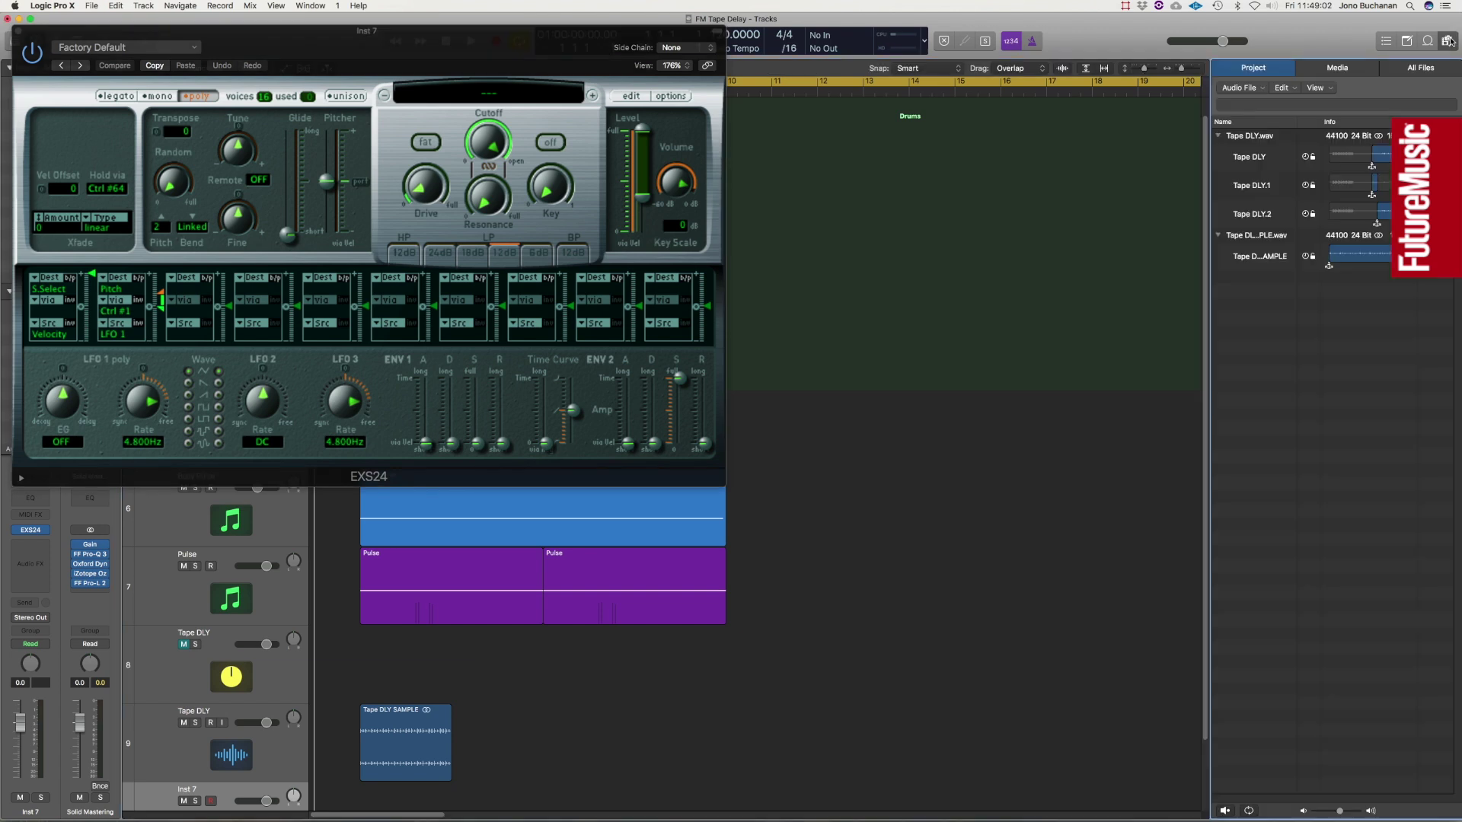
left_click(632, 97)
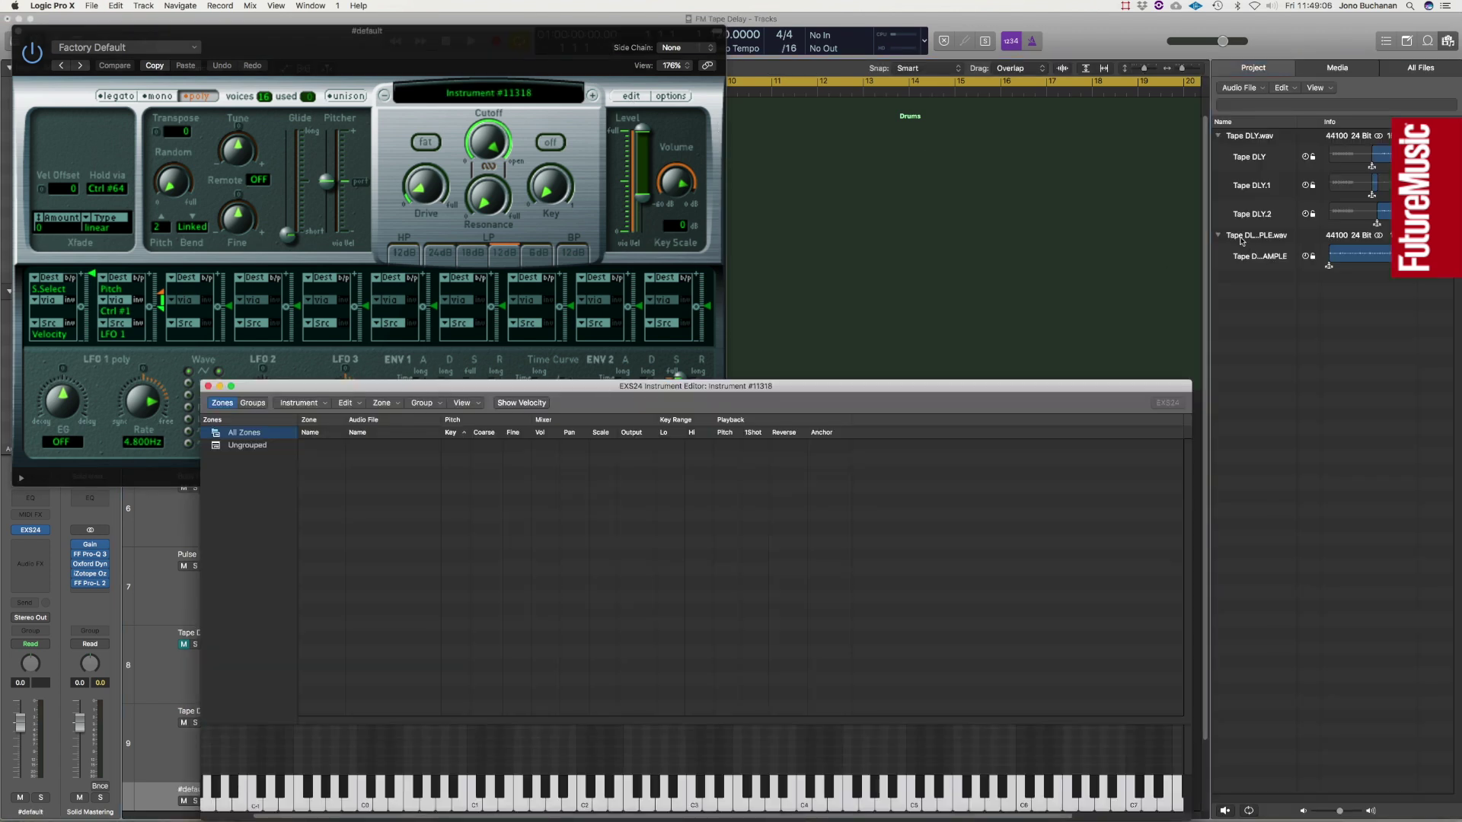
left_click_drag(1216, 260, 402, 482)
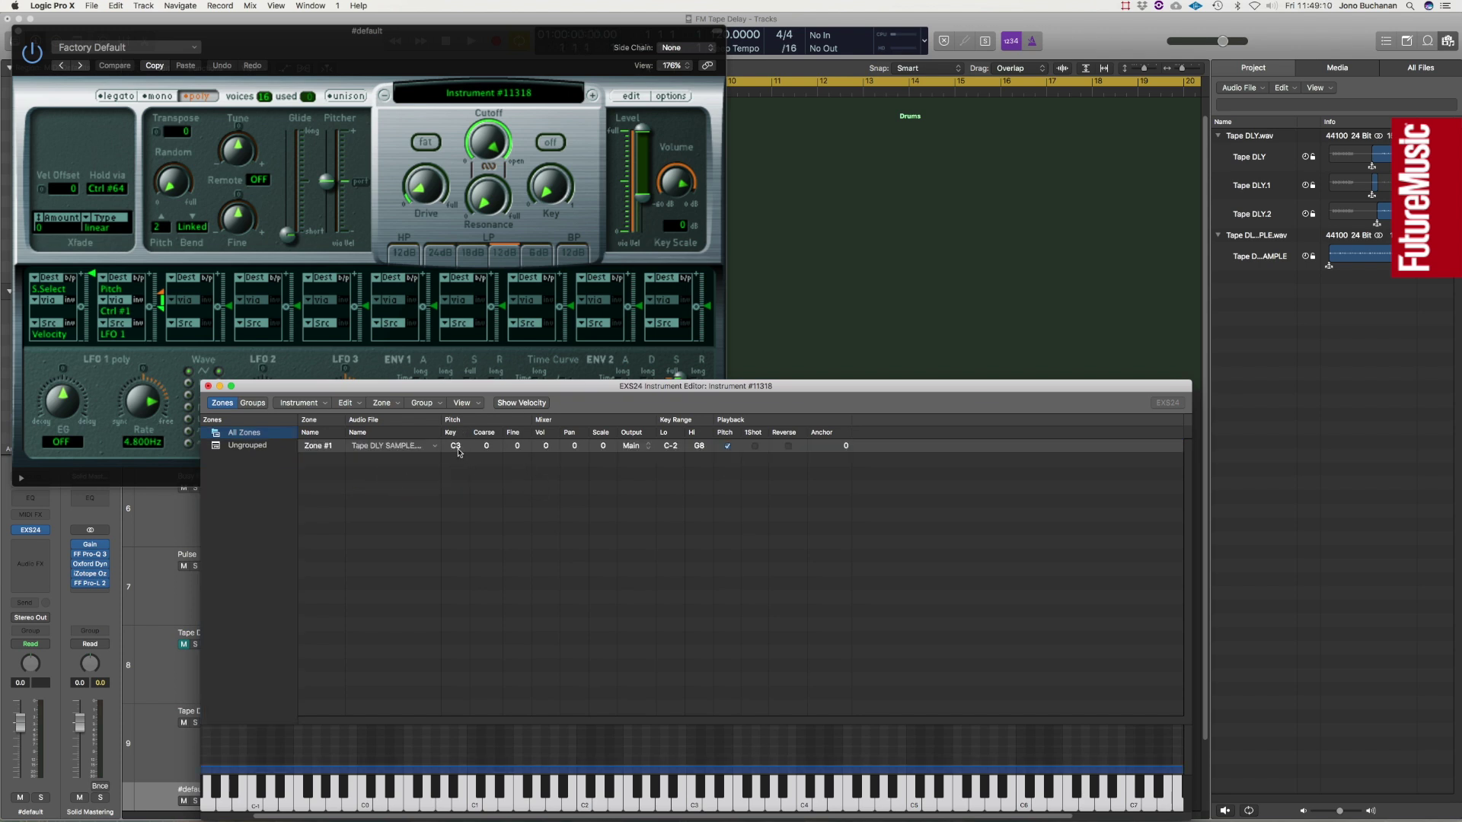
Step: Set the sample zone's key range from C1 to C3
double_click(670, 445)
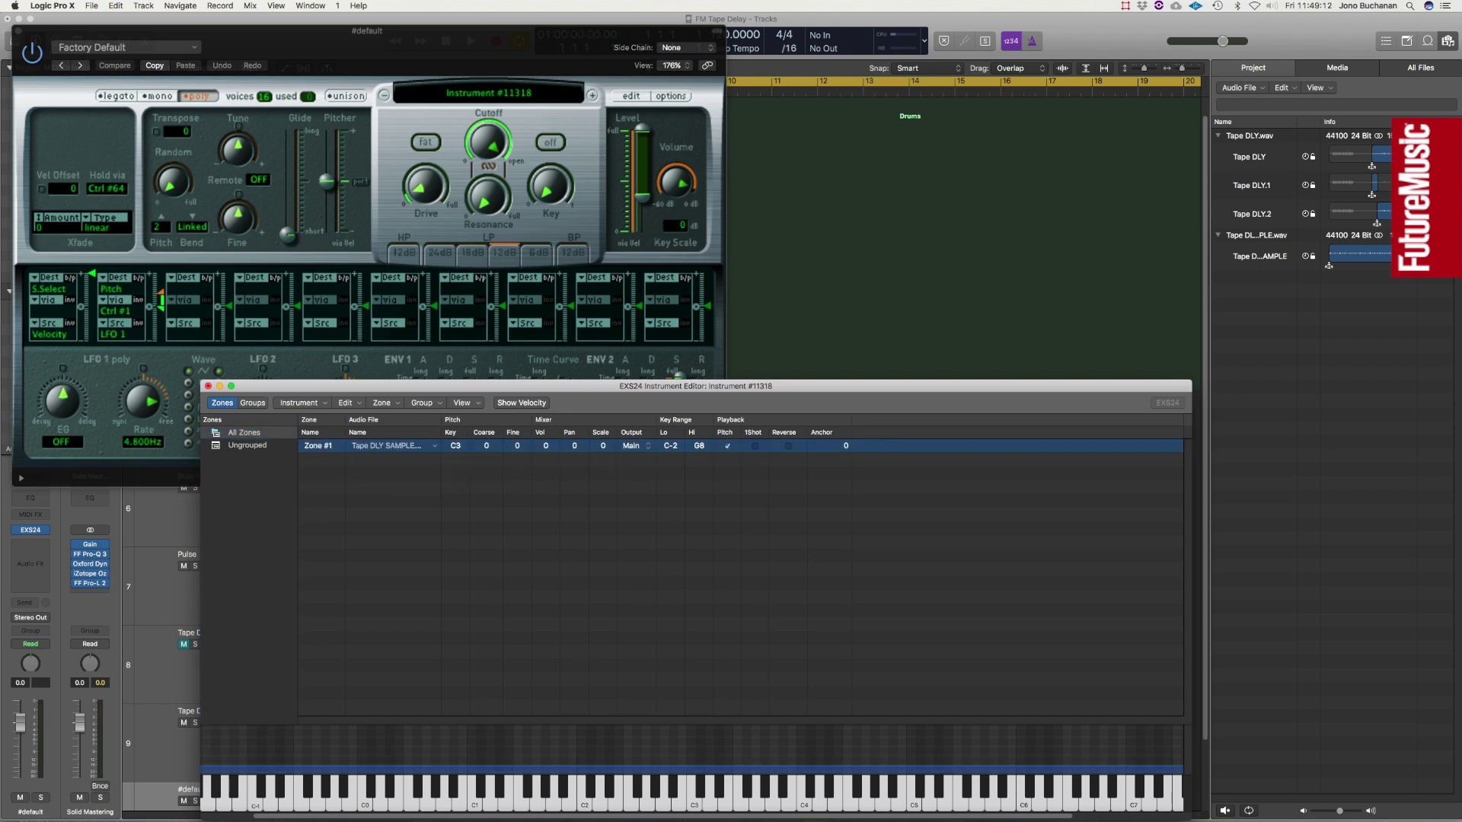
type("C1")
key("Return")
double_click(701, 445)
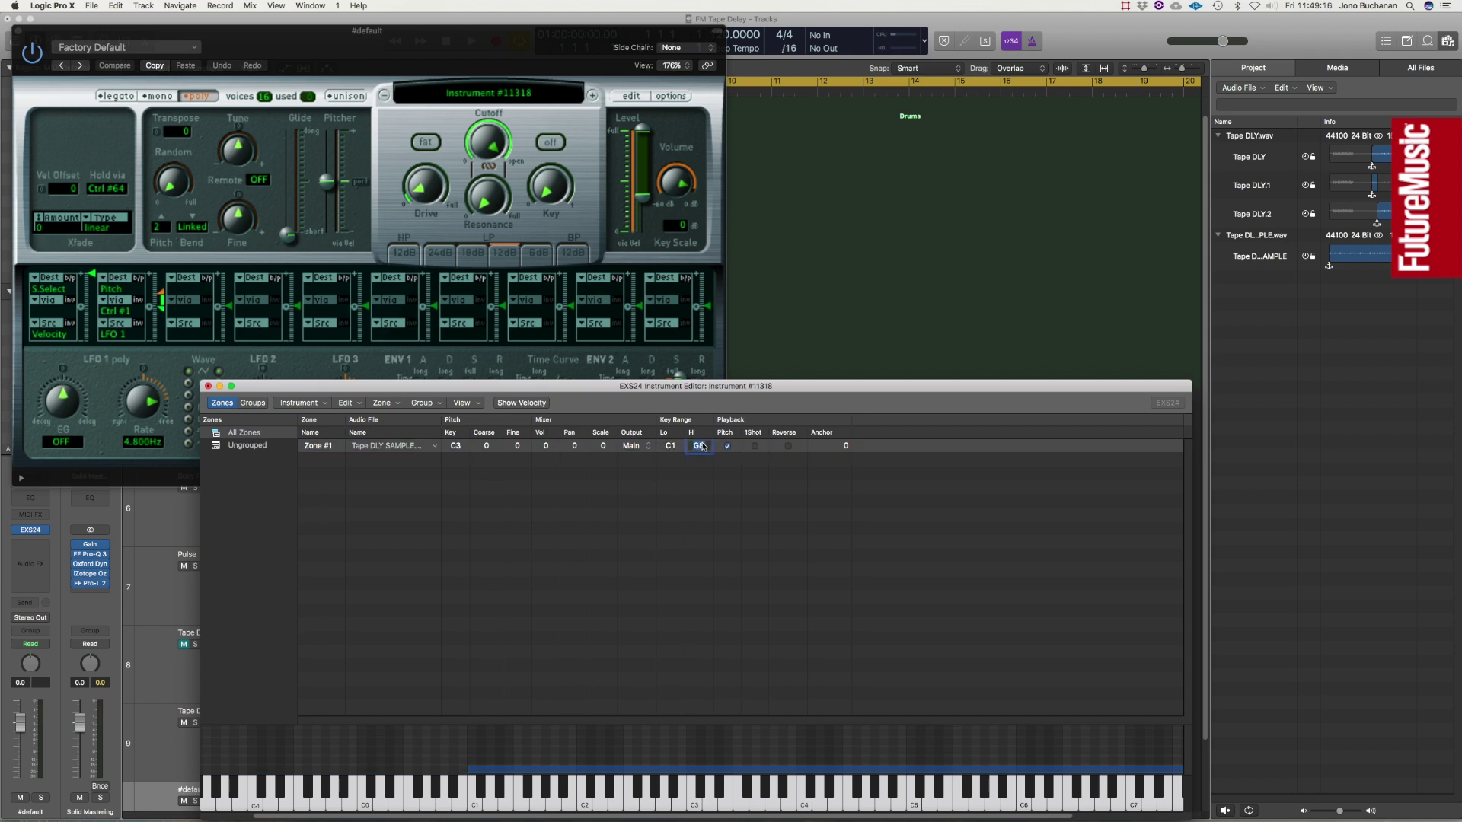
type("C3")
key("Return")
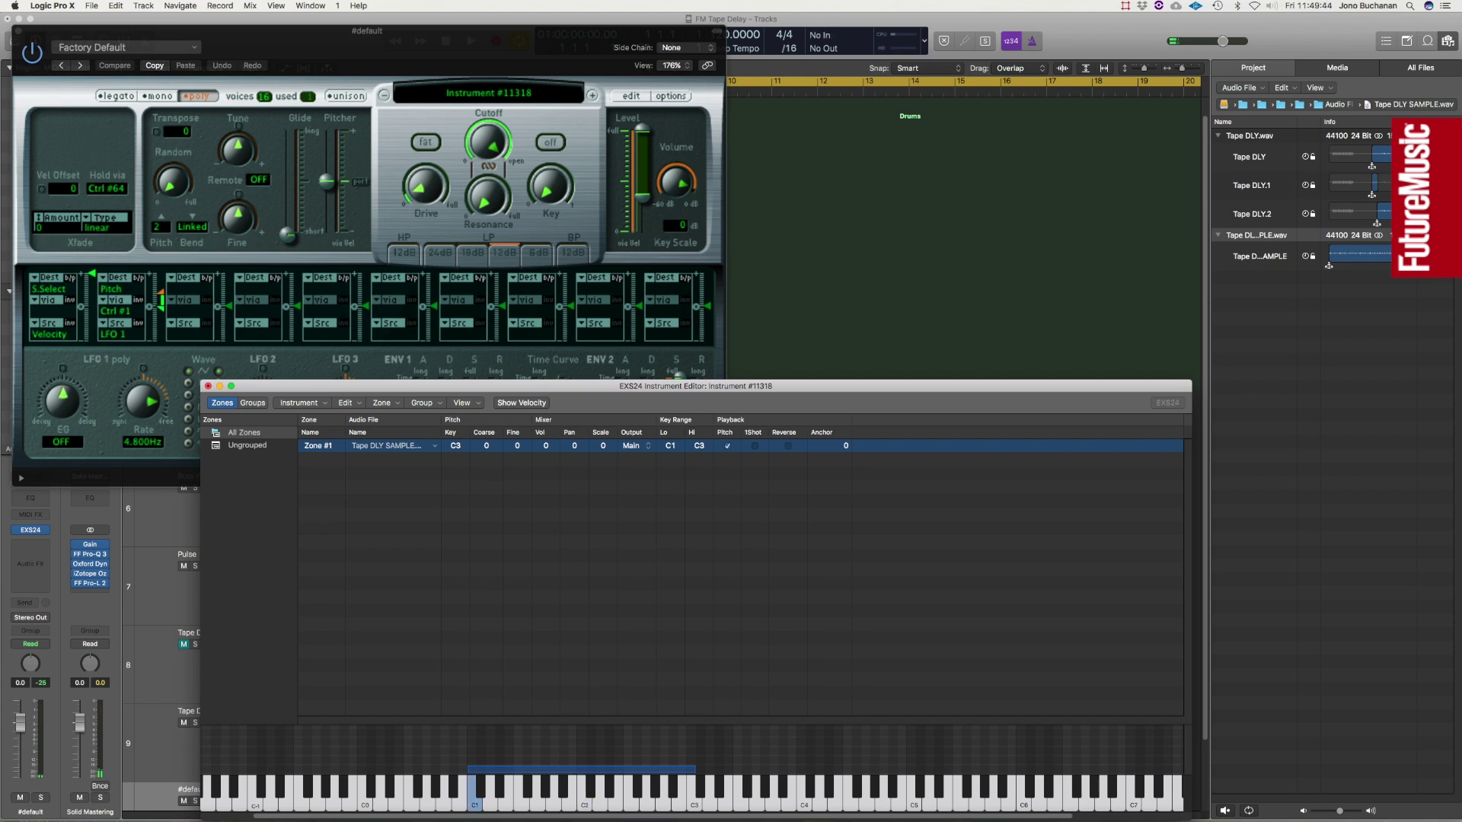
Step: Close the instrument editor, save the sampler instrument as Tape DLY, and close the EXS24 window
left_click(208, 387)
left_click(791, 450)
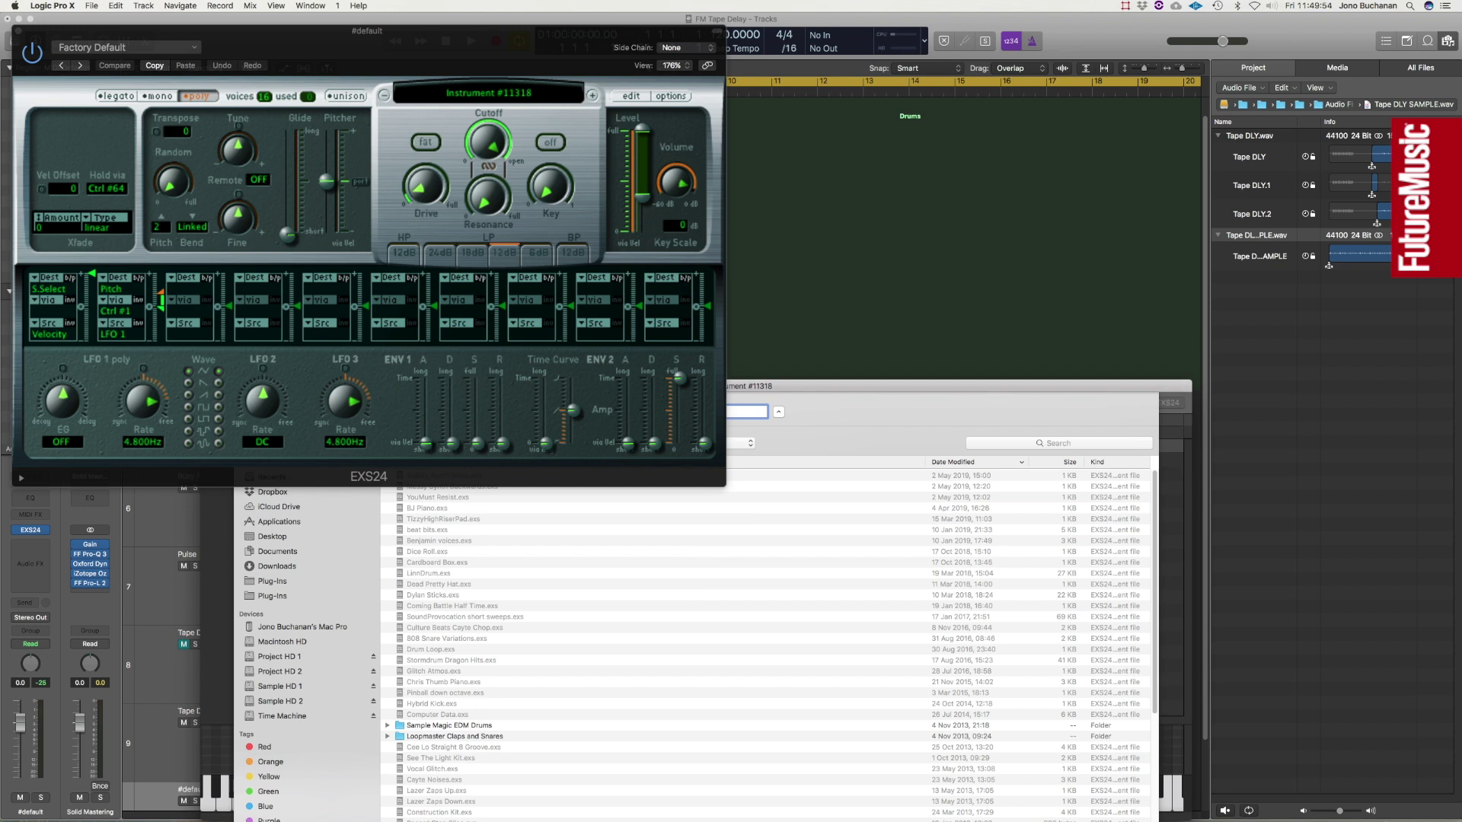
key("Return")
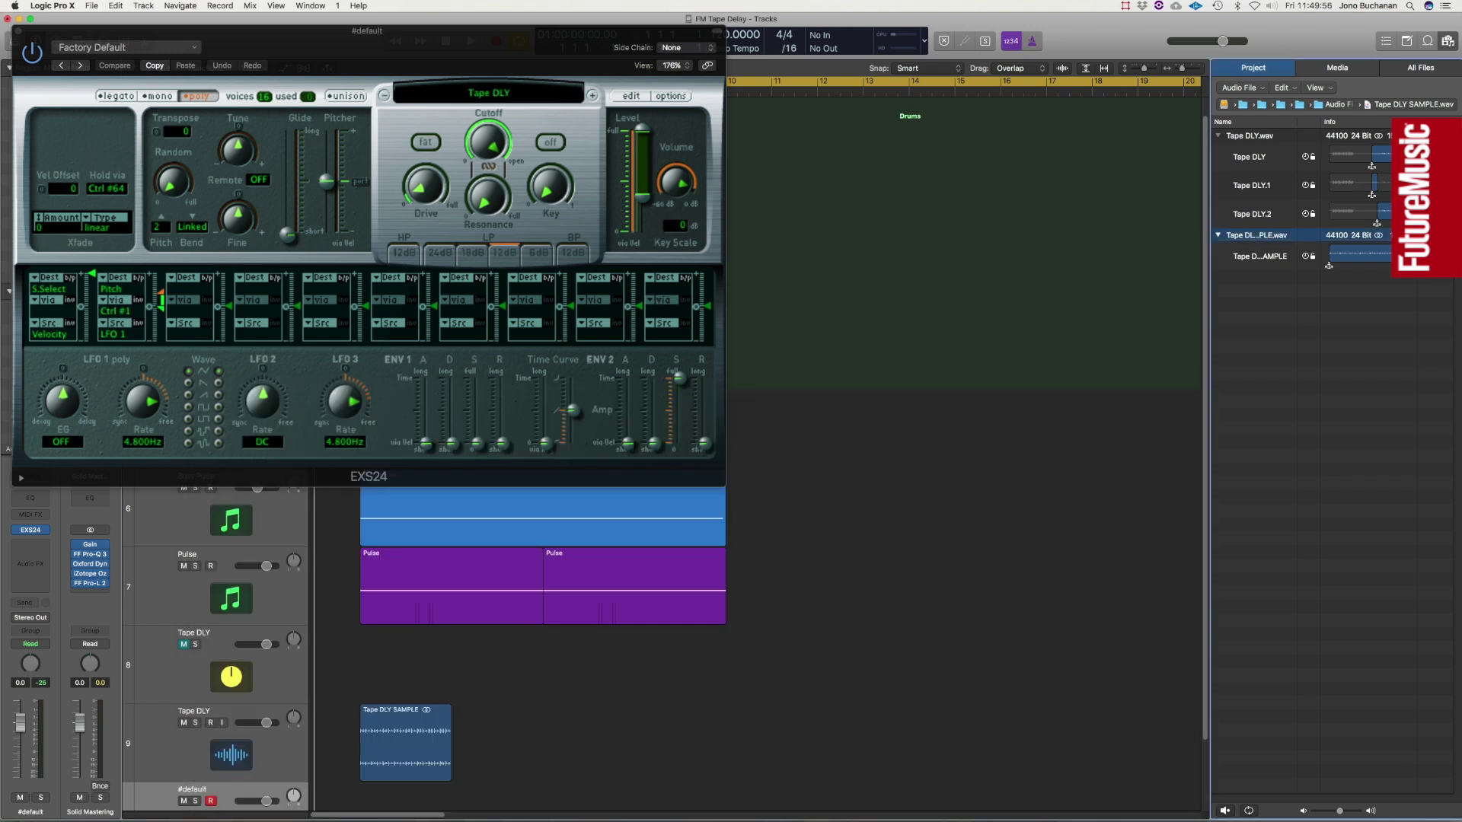
left_click(19, 31)
Step: Mute the Tape DLY audio track and create an empty MIDI region at bar 2 on the sampler track
scroll(686, 609, "down", 3)
left_click(183, 644)
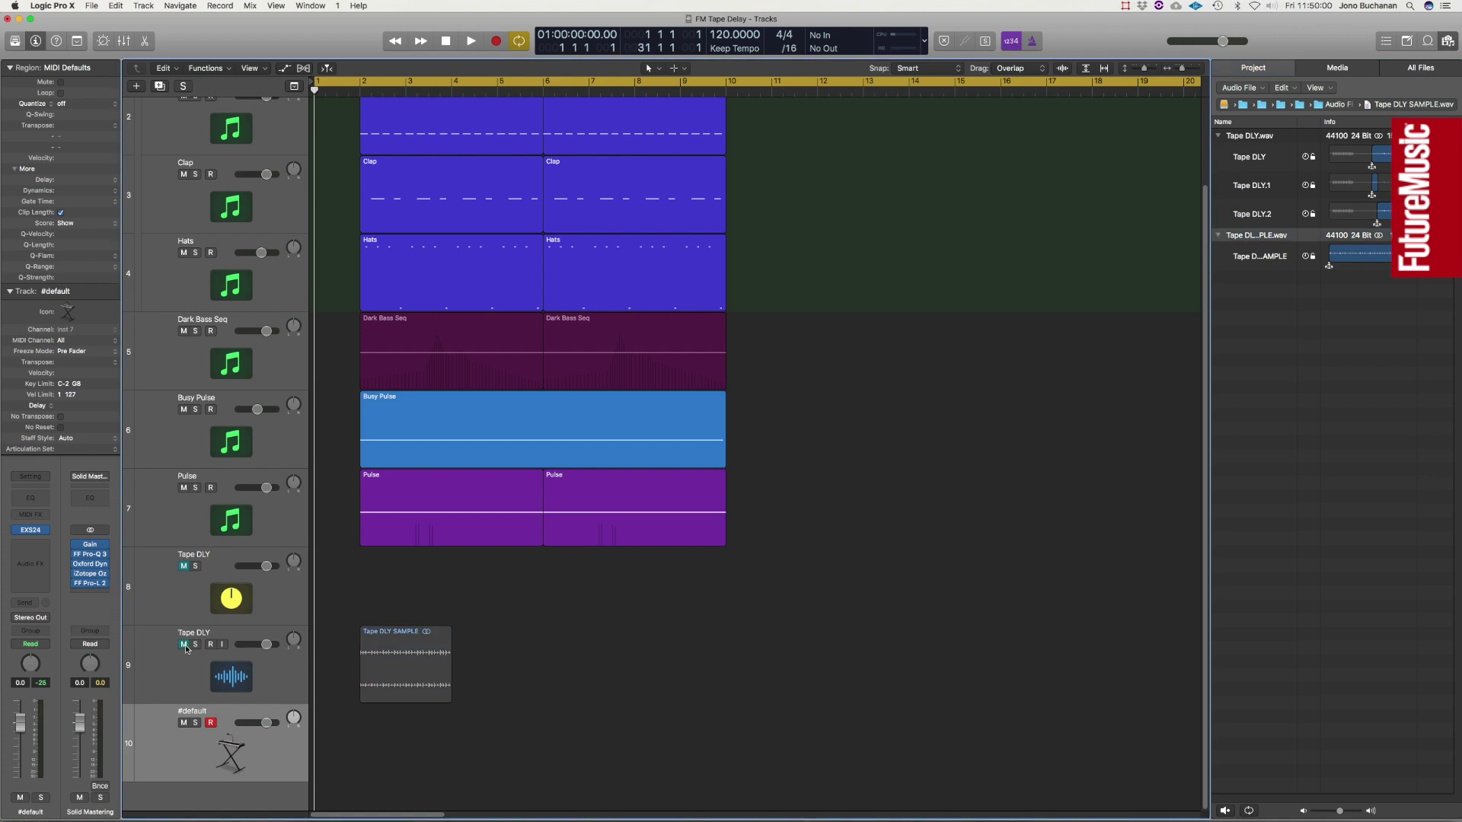
key("t")
left_click(389, 736)
left_click(373, 736)
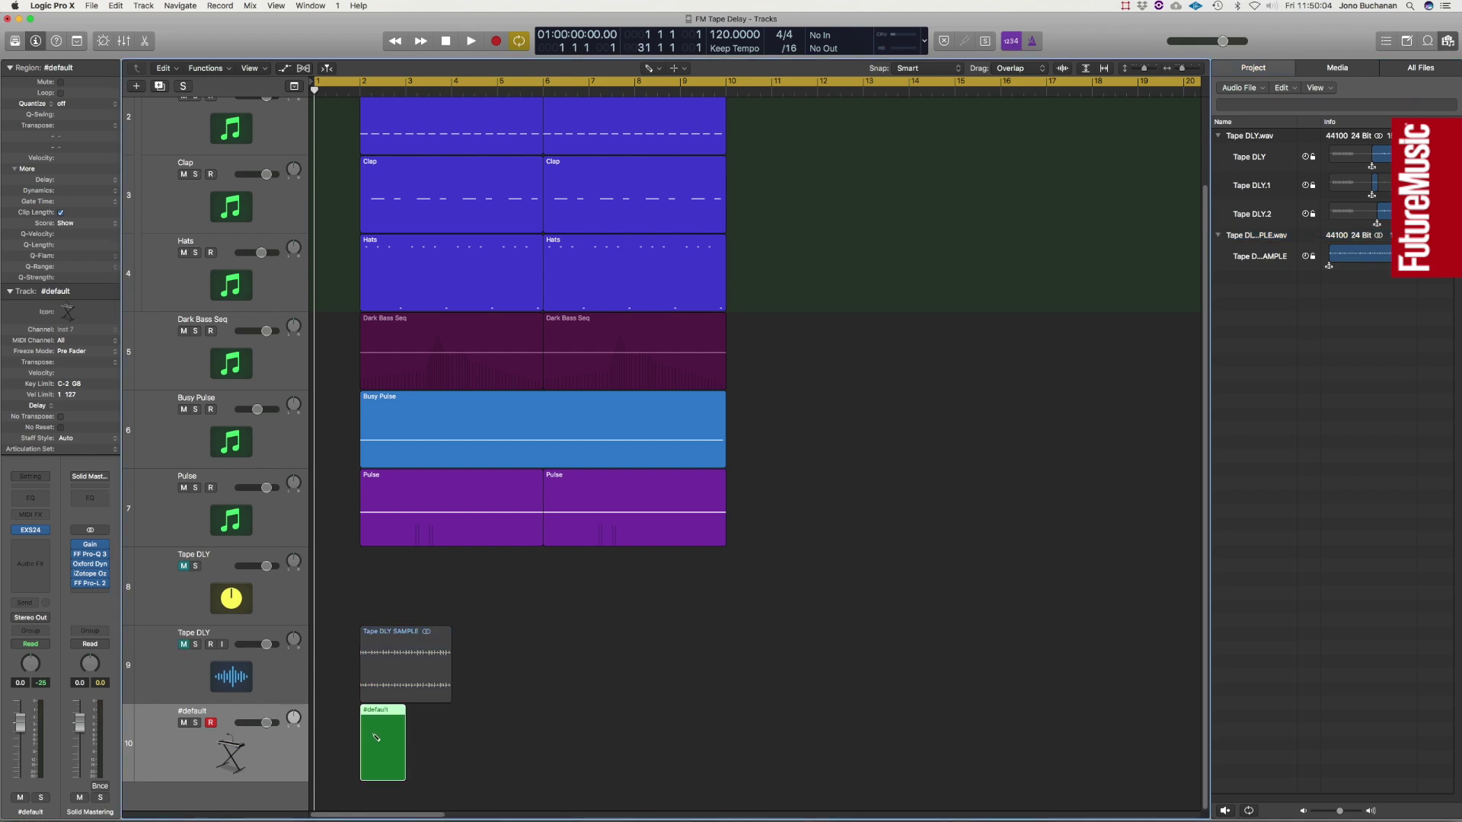
Step: Draw a C3 note filling the sampler track's one-bar MIDI region and set its velocity to 117
double_click(372, 734)
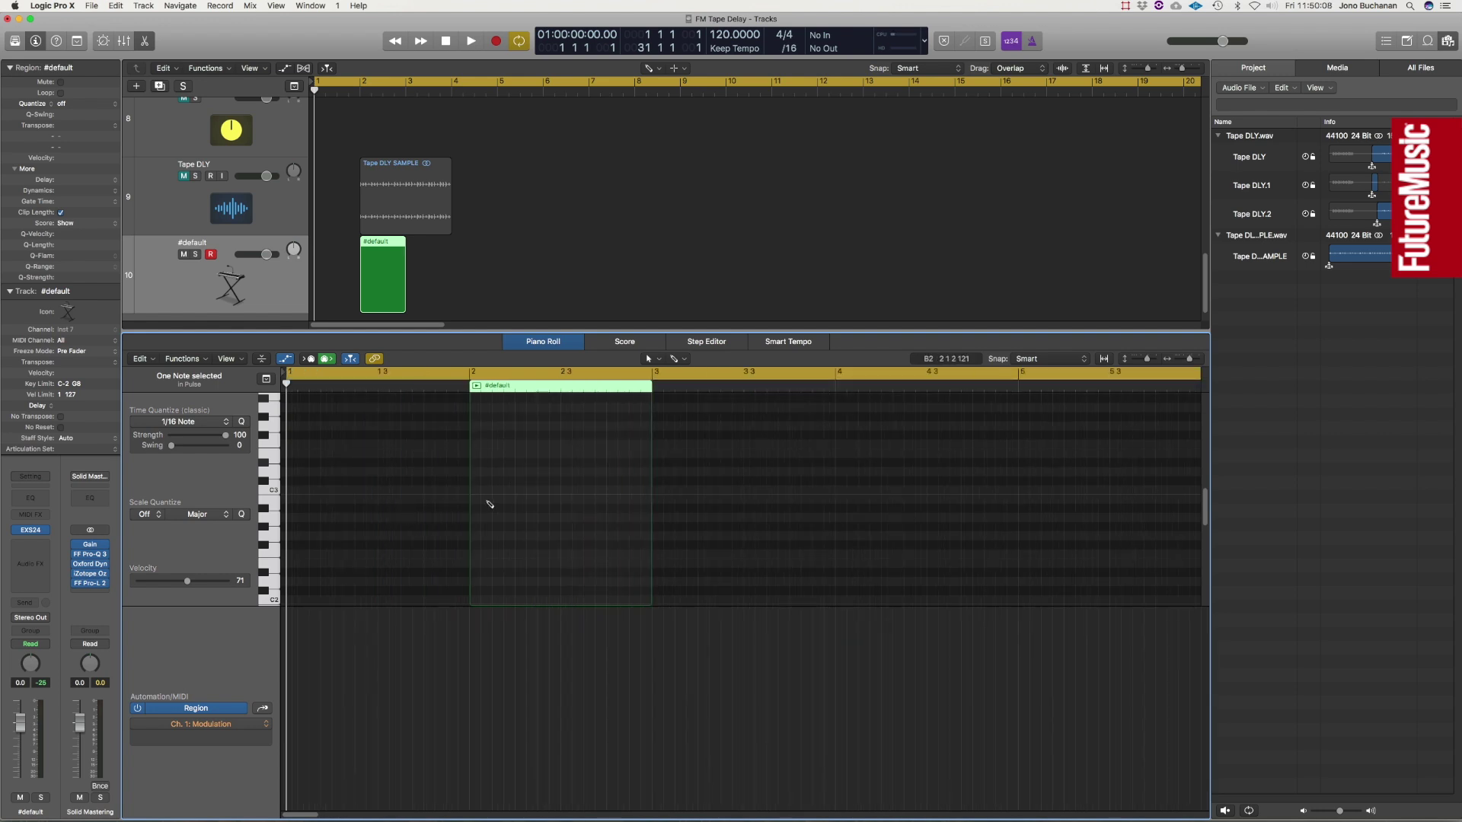
key("t")
left_click(501, 516)
left_click(473, 490)
key("shift+backslash")
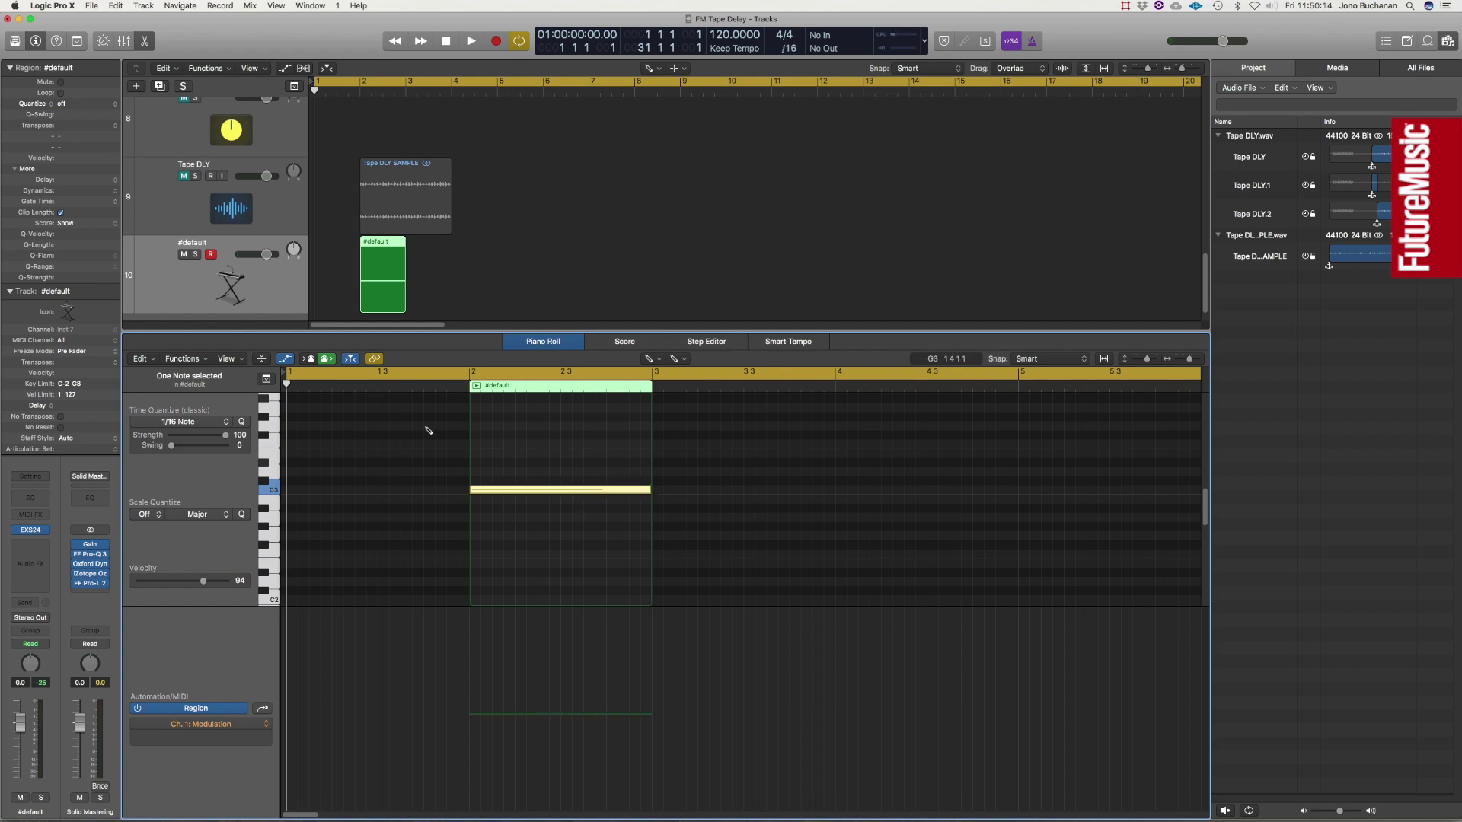
left_click_drag(204, 581, 218, 581)
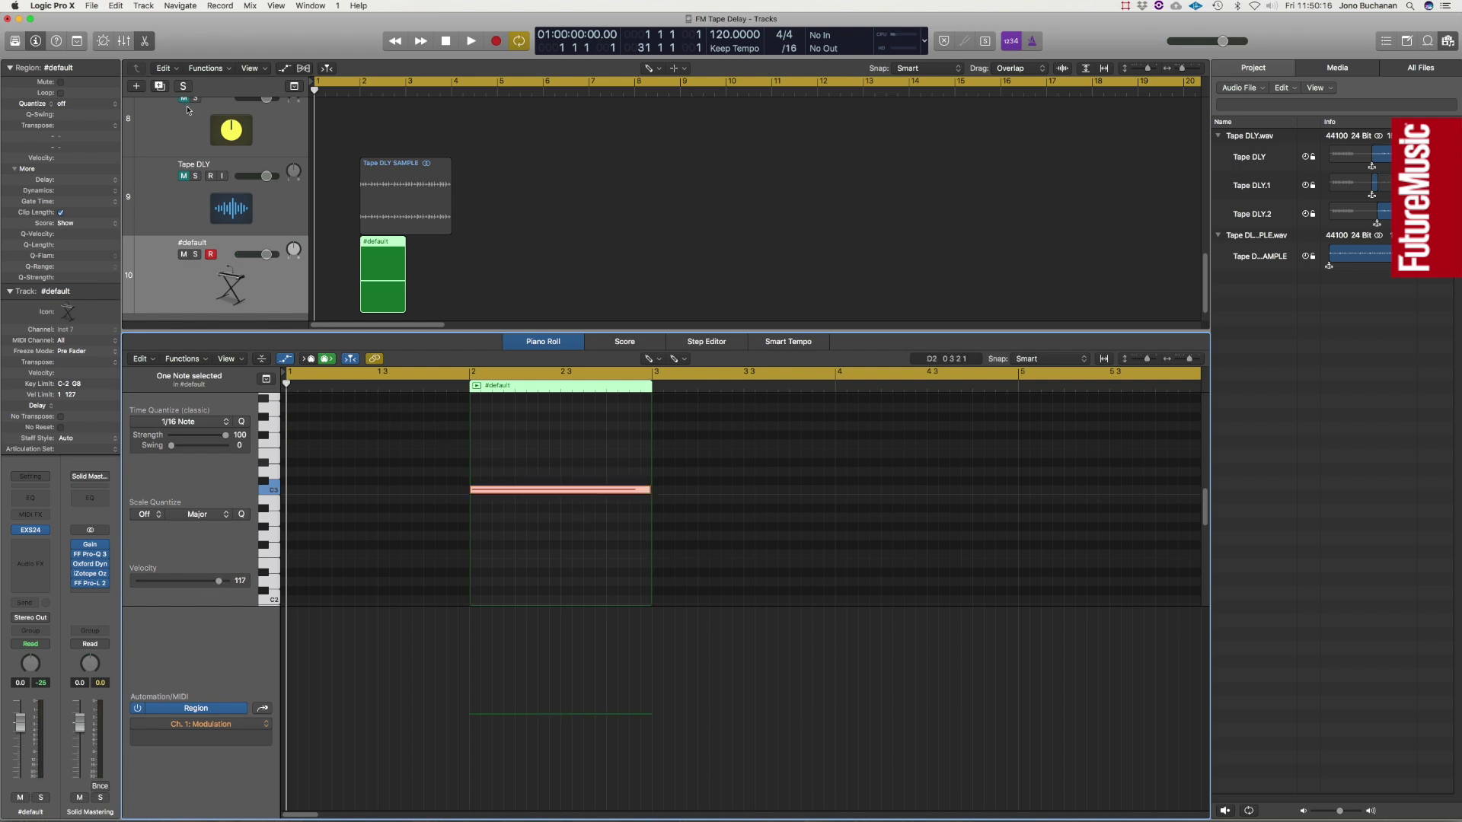
Step: Close the piano roll, switch to the Pointer tool and repeat the sampler track's one-bar region seven times to fill bars 2 to 10
left_click(145, 40)
key("t")
key("t")
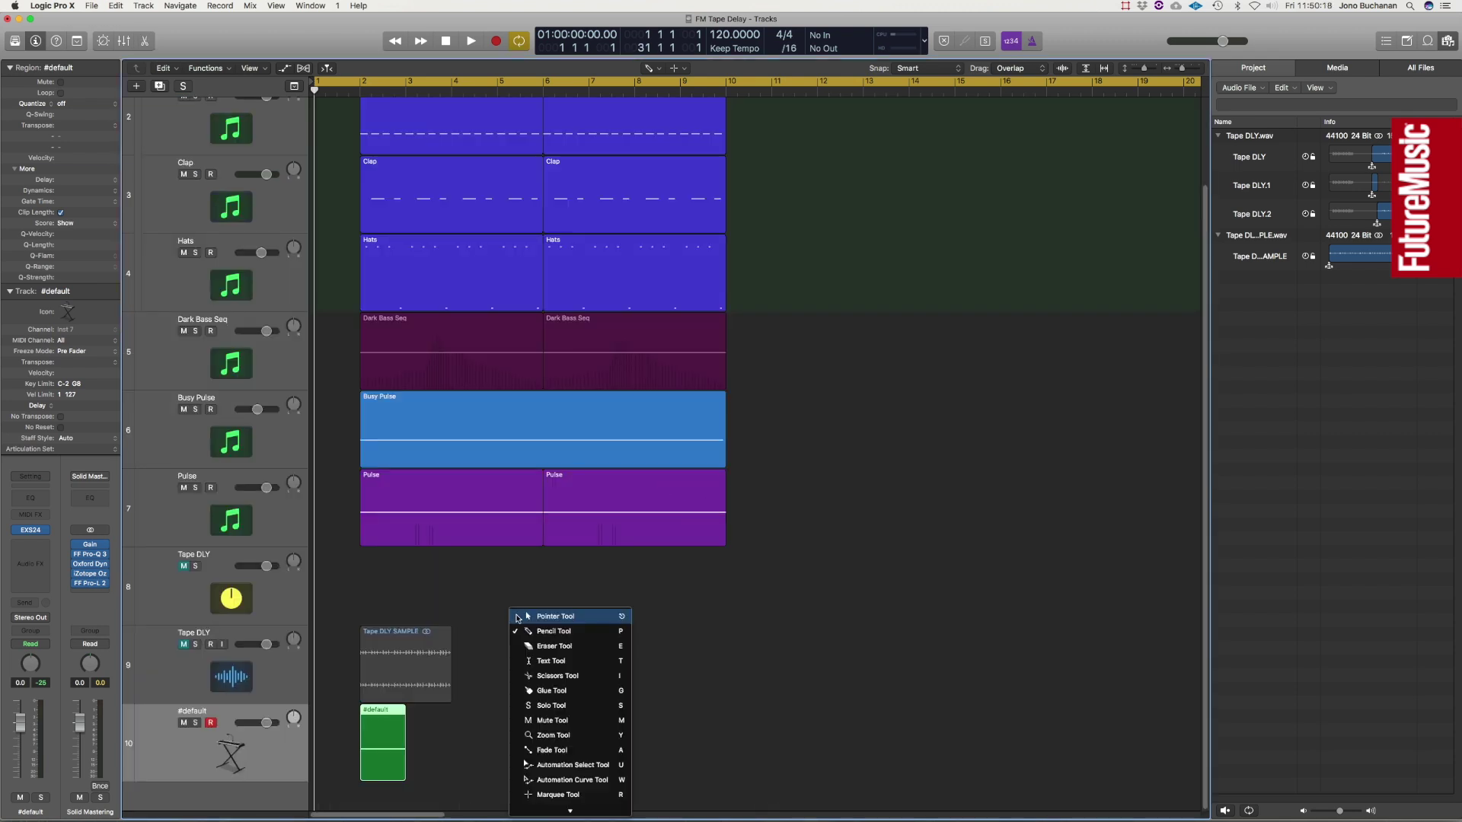
key("super+r")
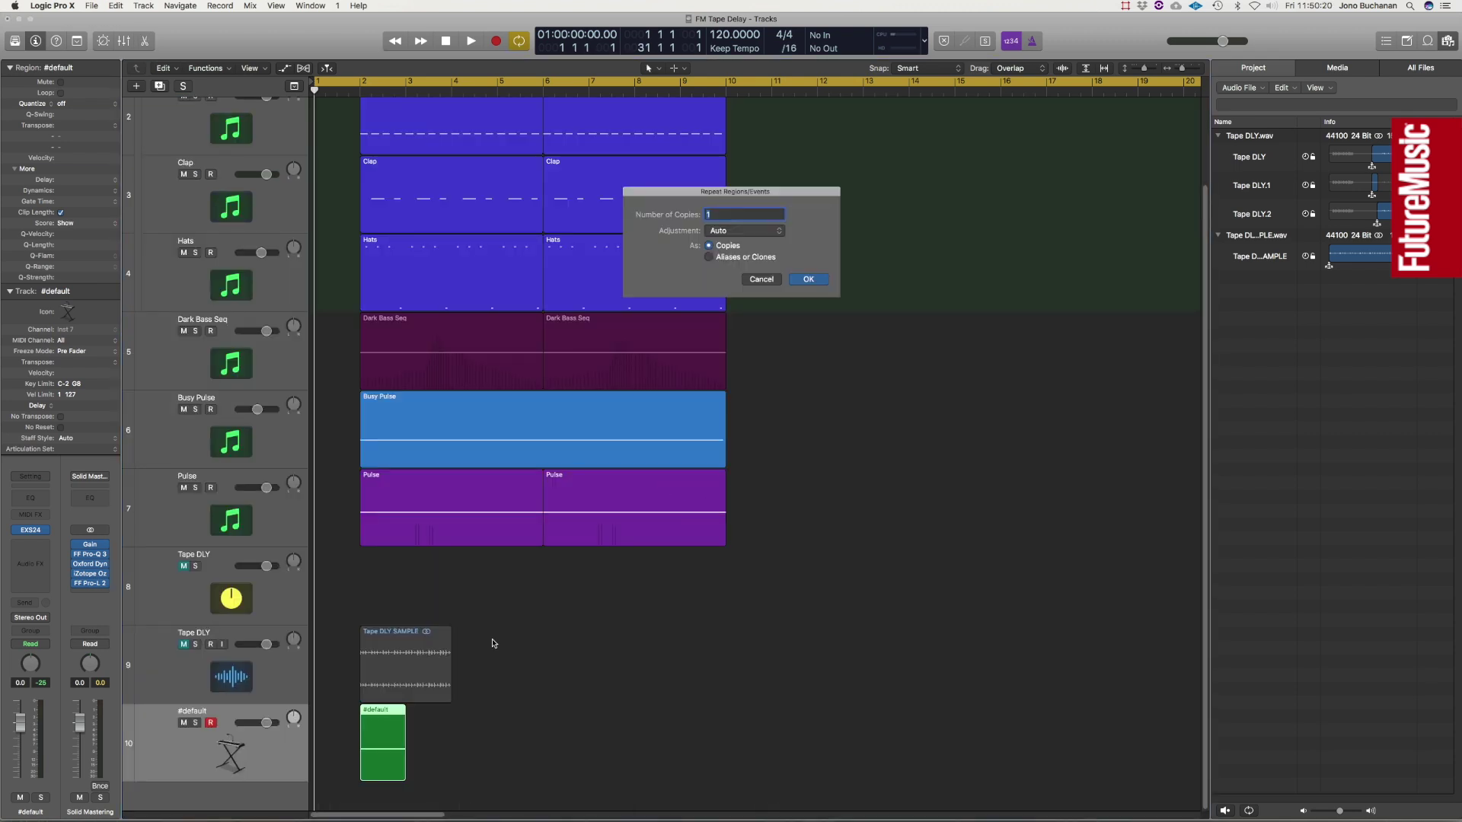
key("Return")
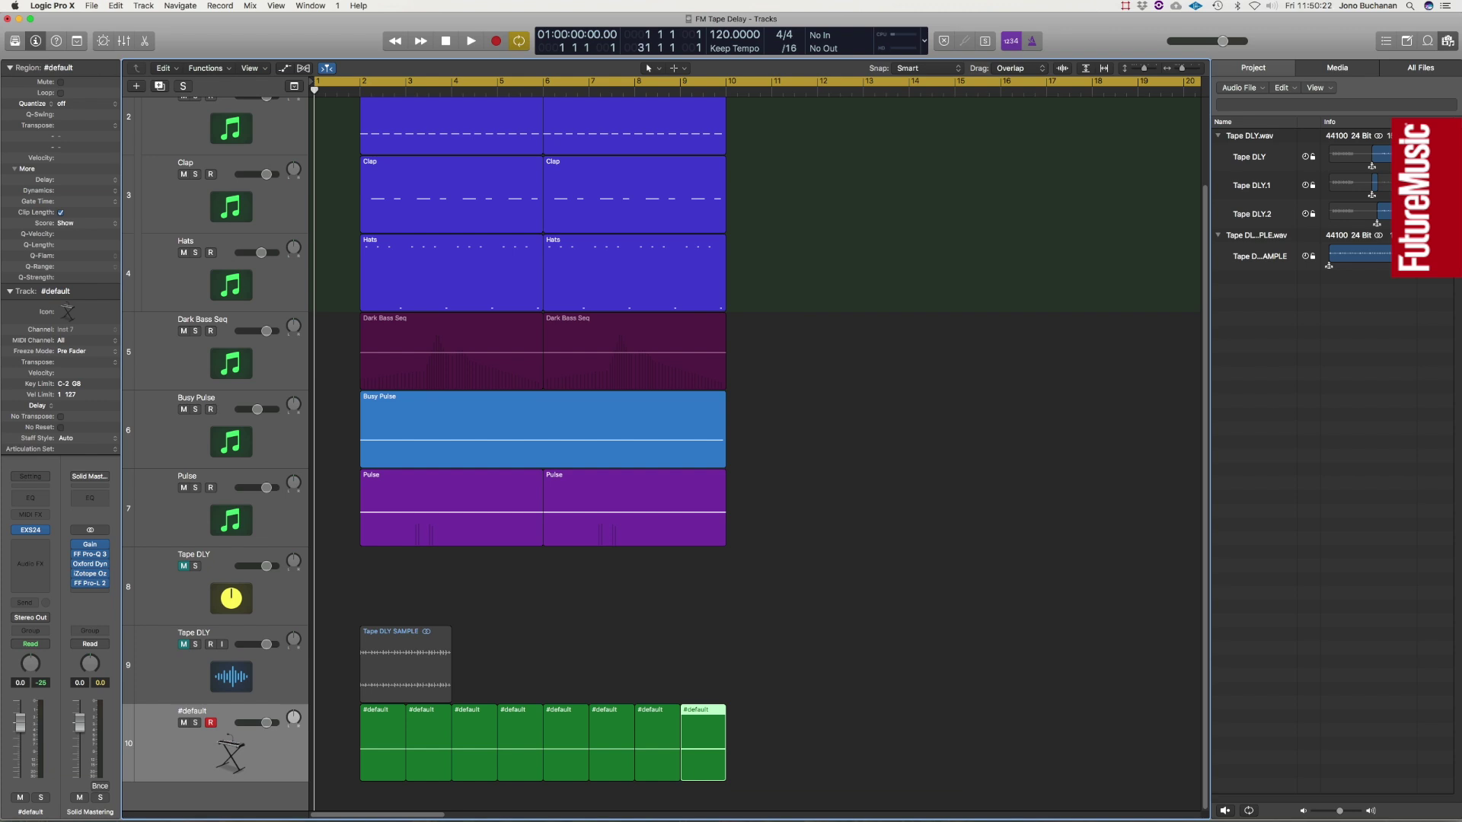
Step: Play the arrangement to hear the repeated sampler part in the mix, and return the playhead to the project start
key("space")
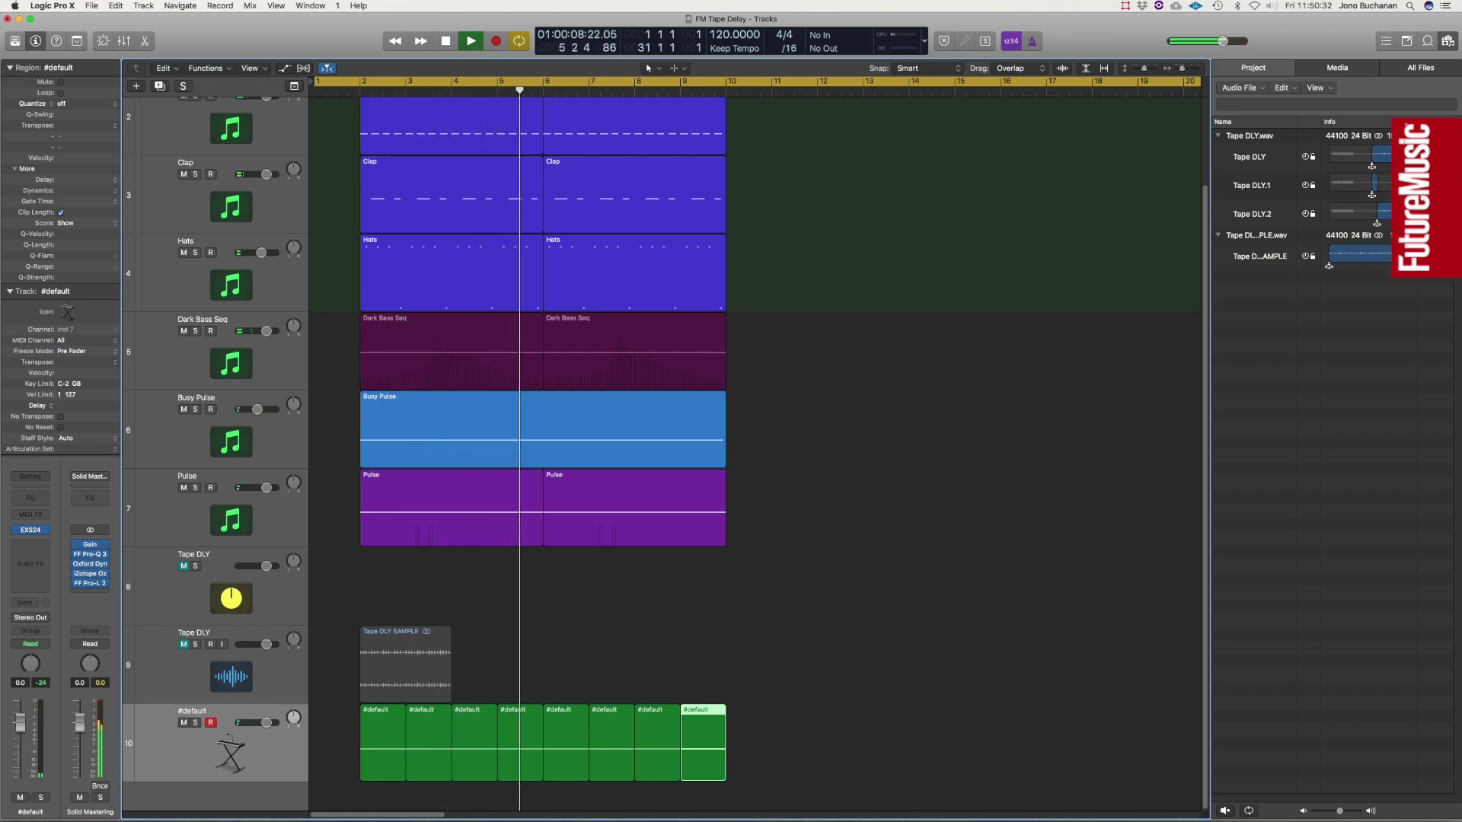
key("space")
key("Return")
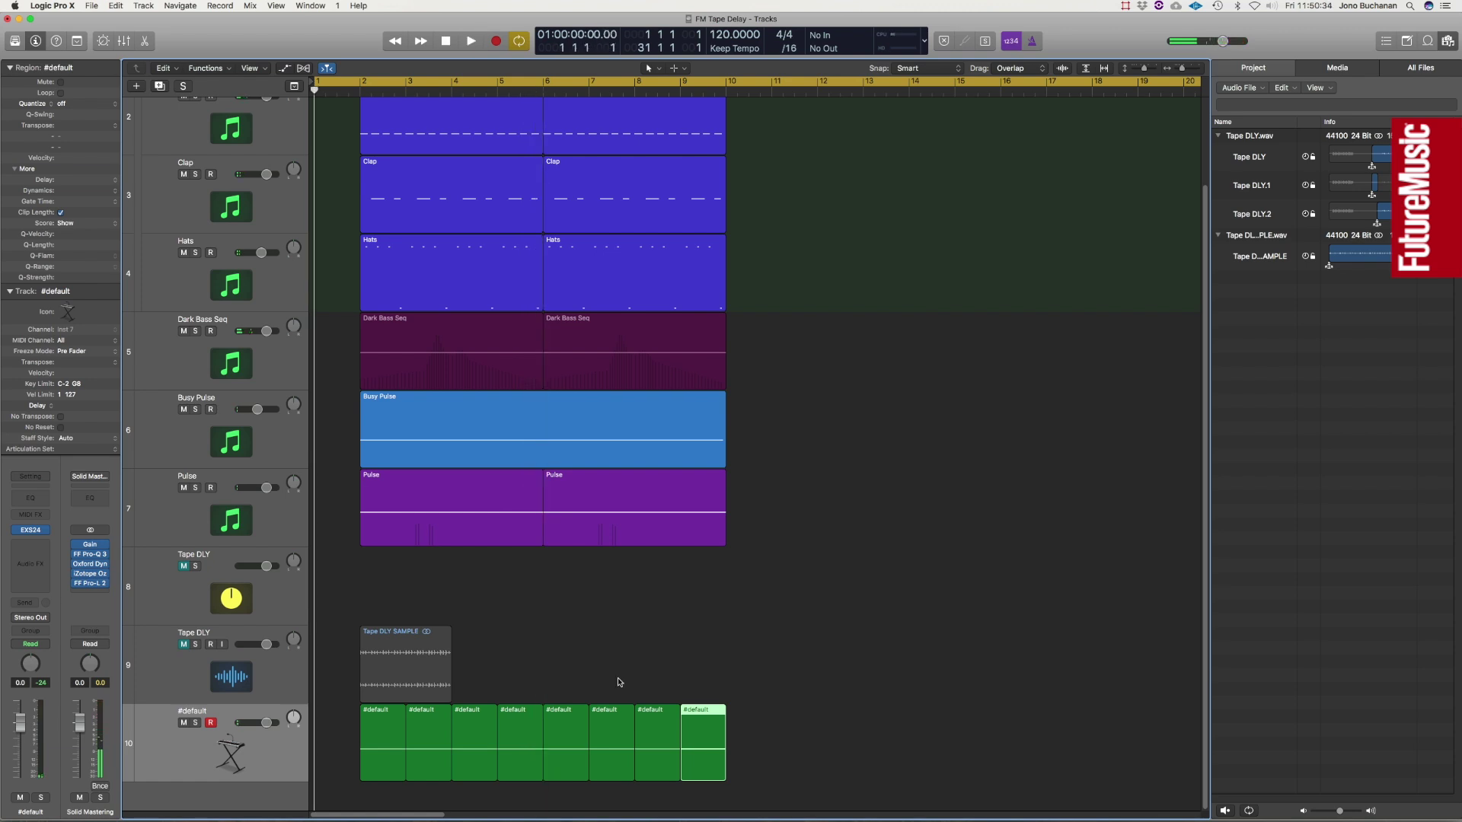
Step: Transpose all eight regions on the sampler track by -12 semitones
left_click_drag(775, 737, 384, 743)
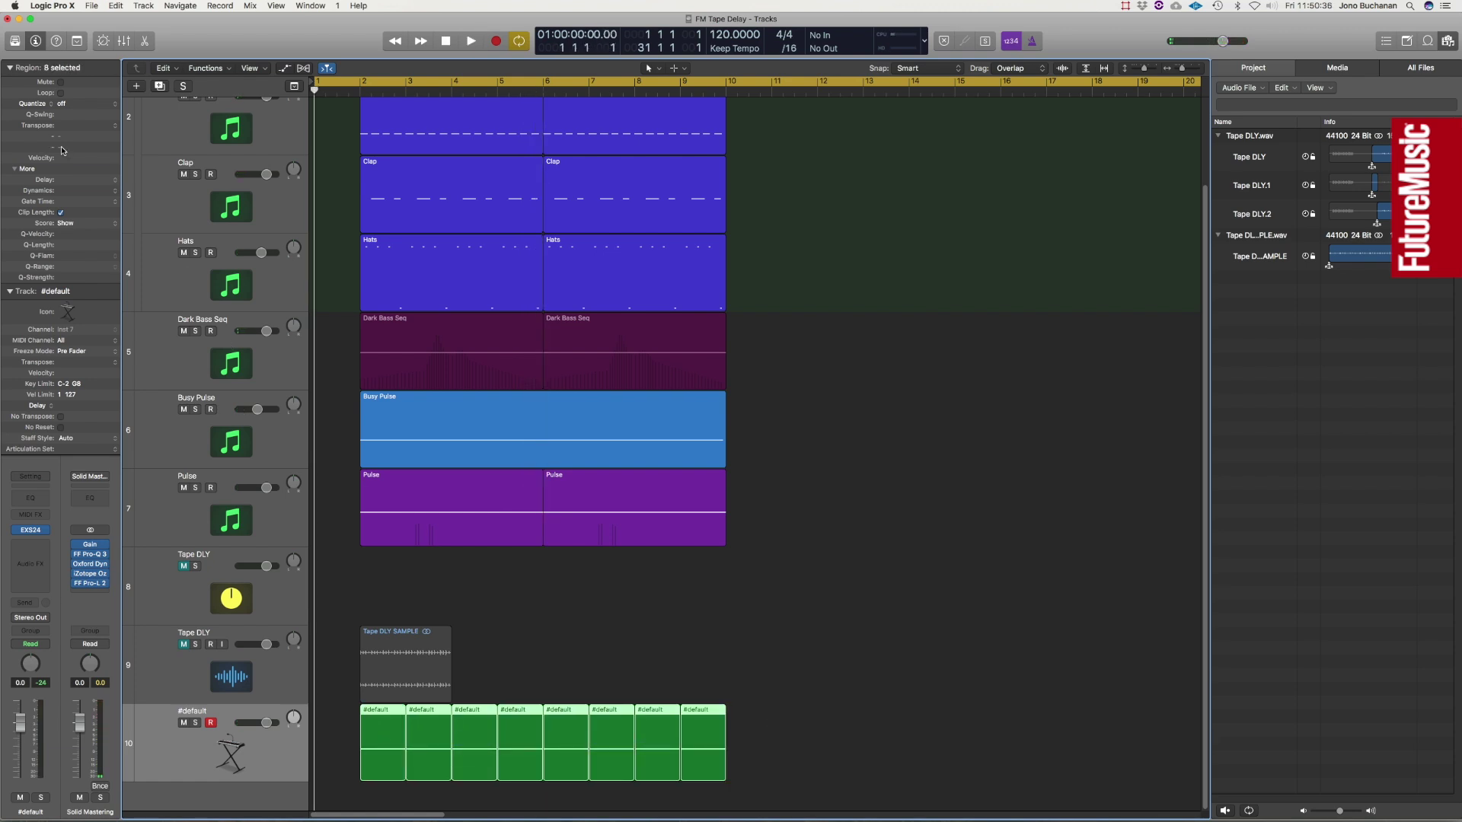
left_click(106, 127)
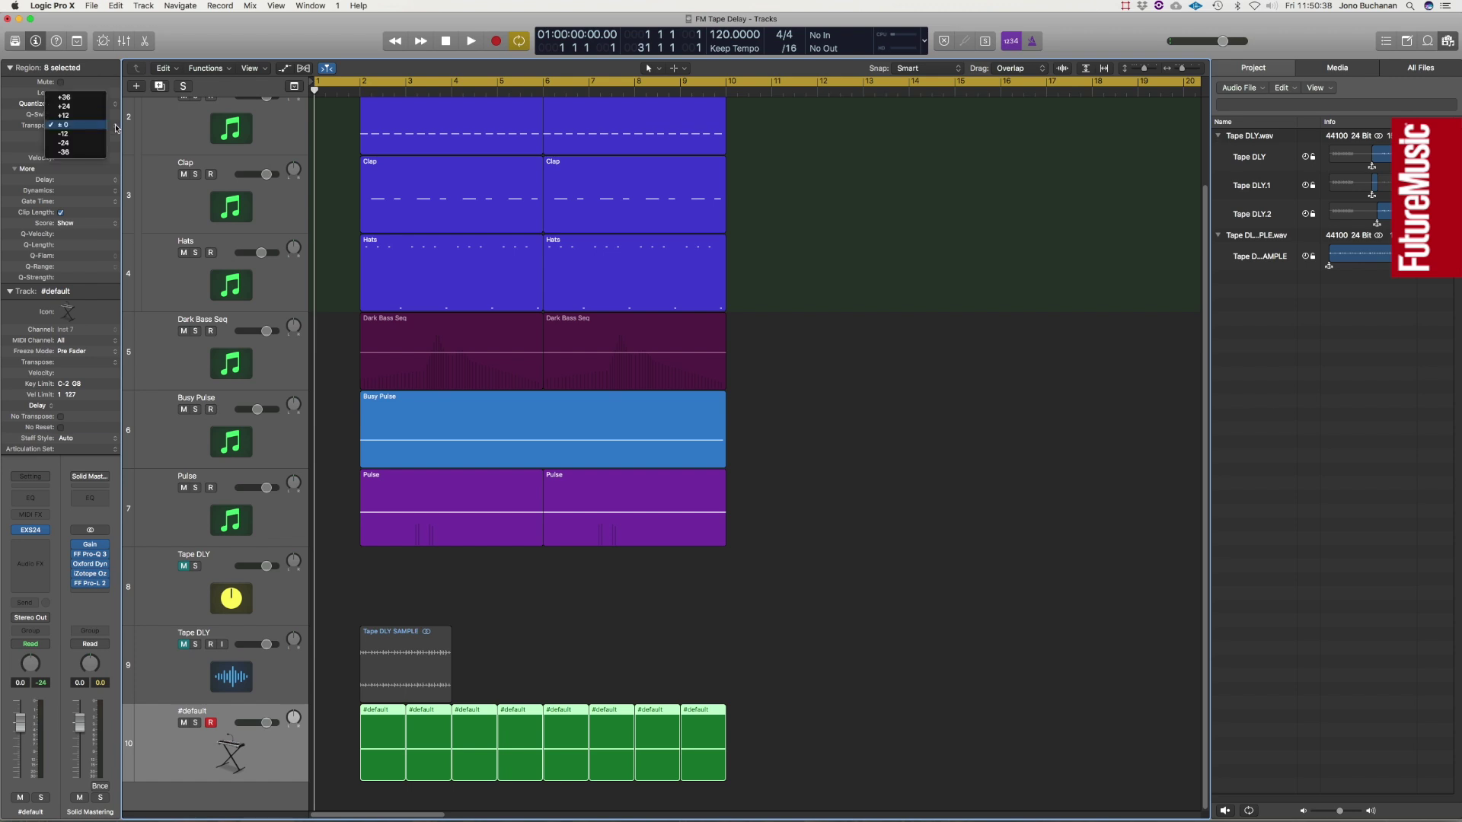
left_click(114, 131)
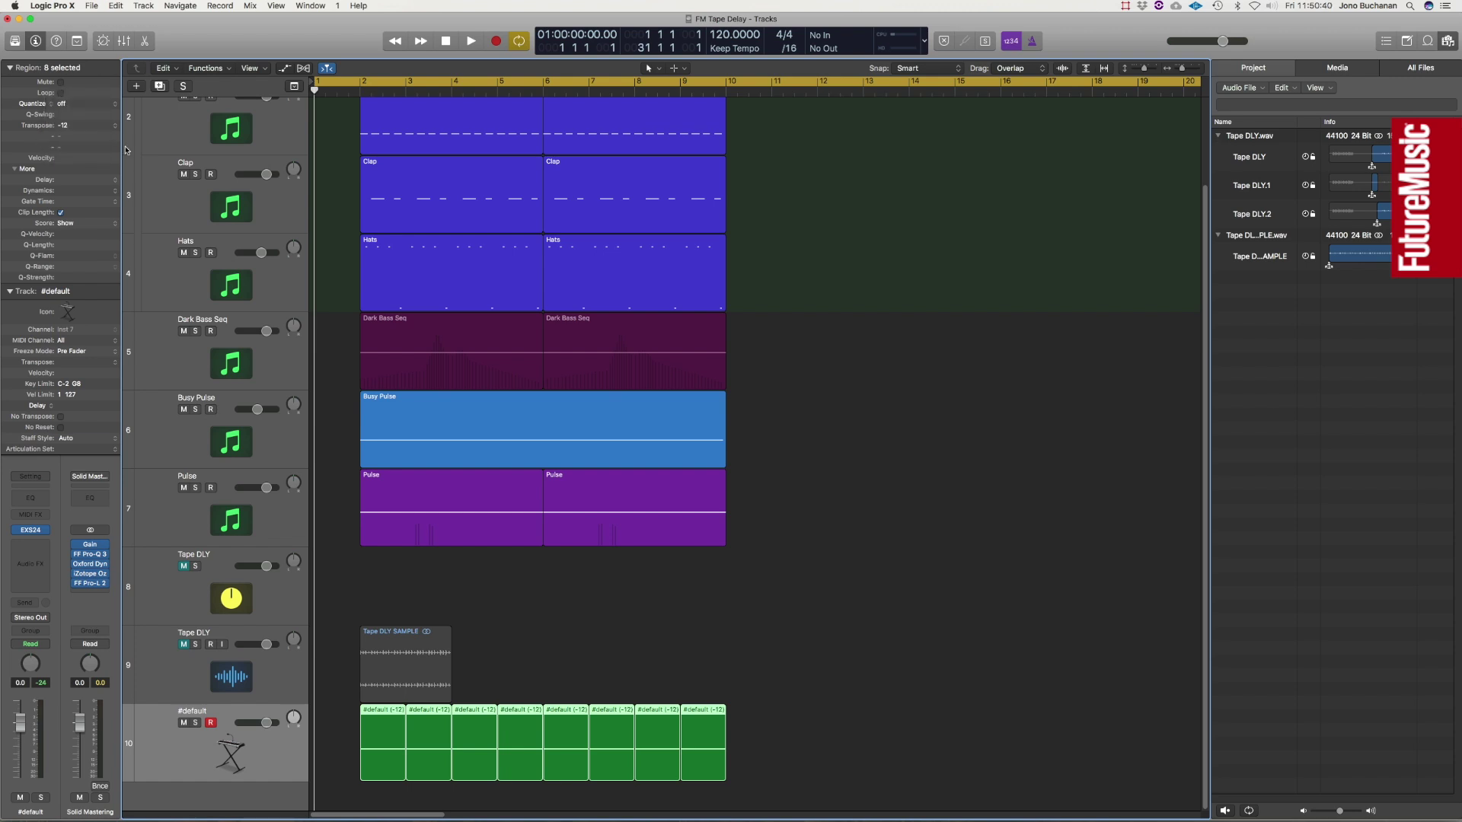
Step: Play back the transposed sampler part, soloing its track briefly before hearing it in the full mix again, and stop playback
key("space")
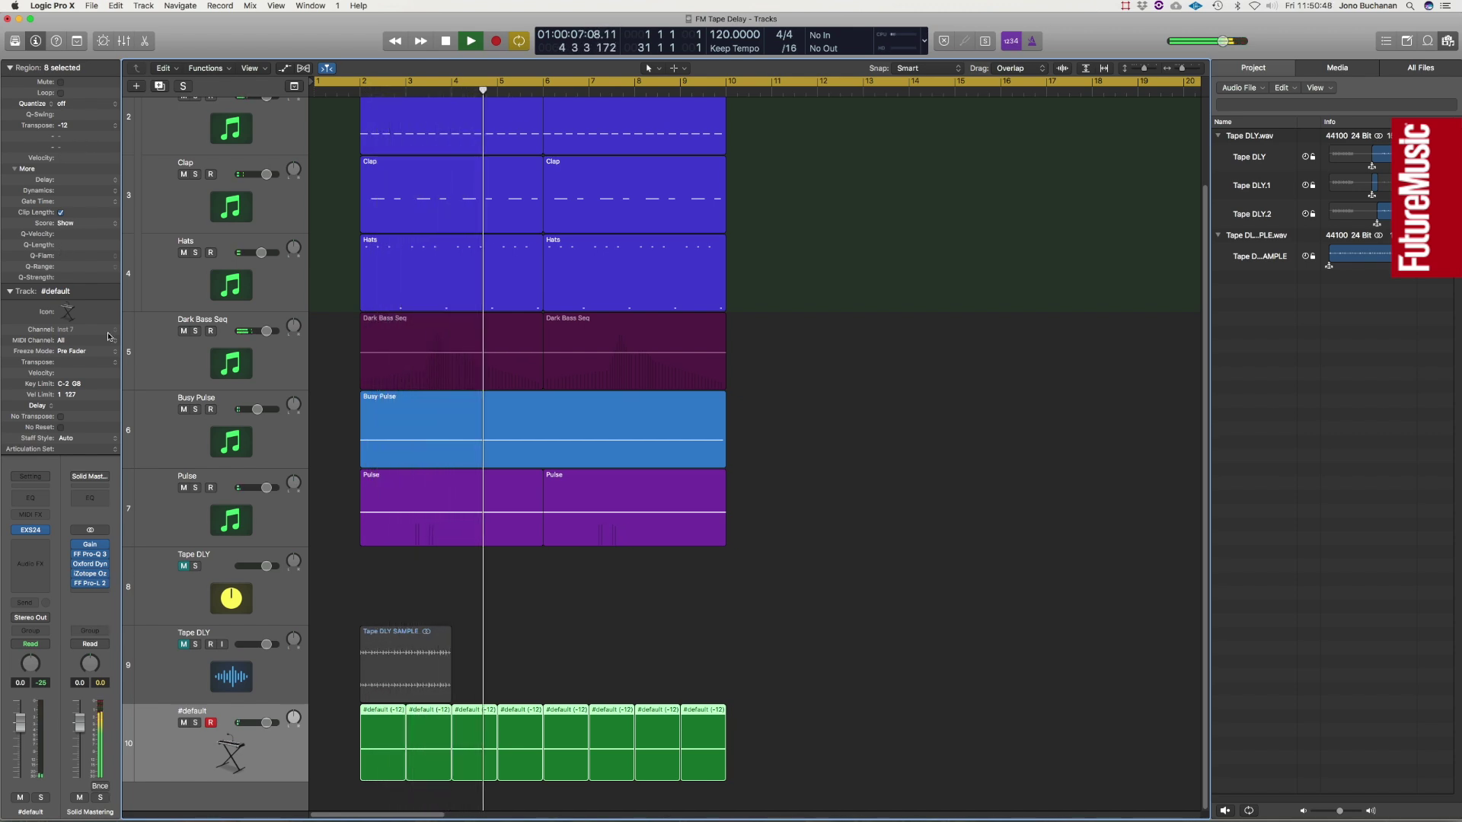
left_click(195, 723)
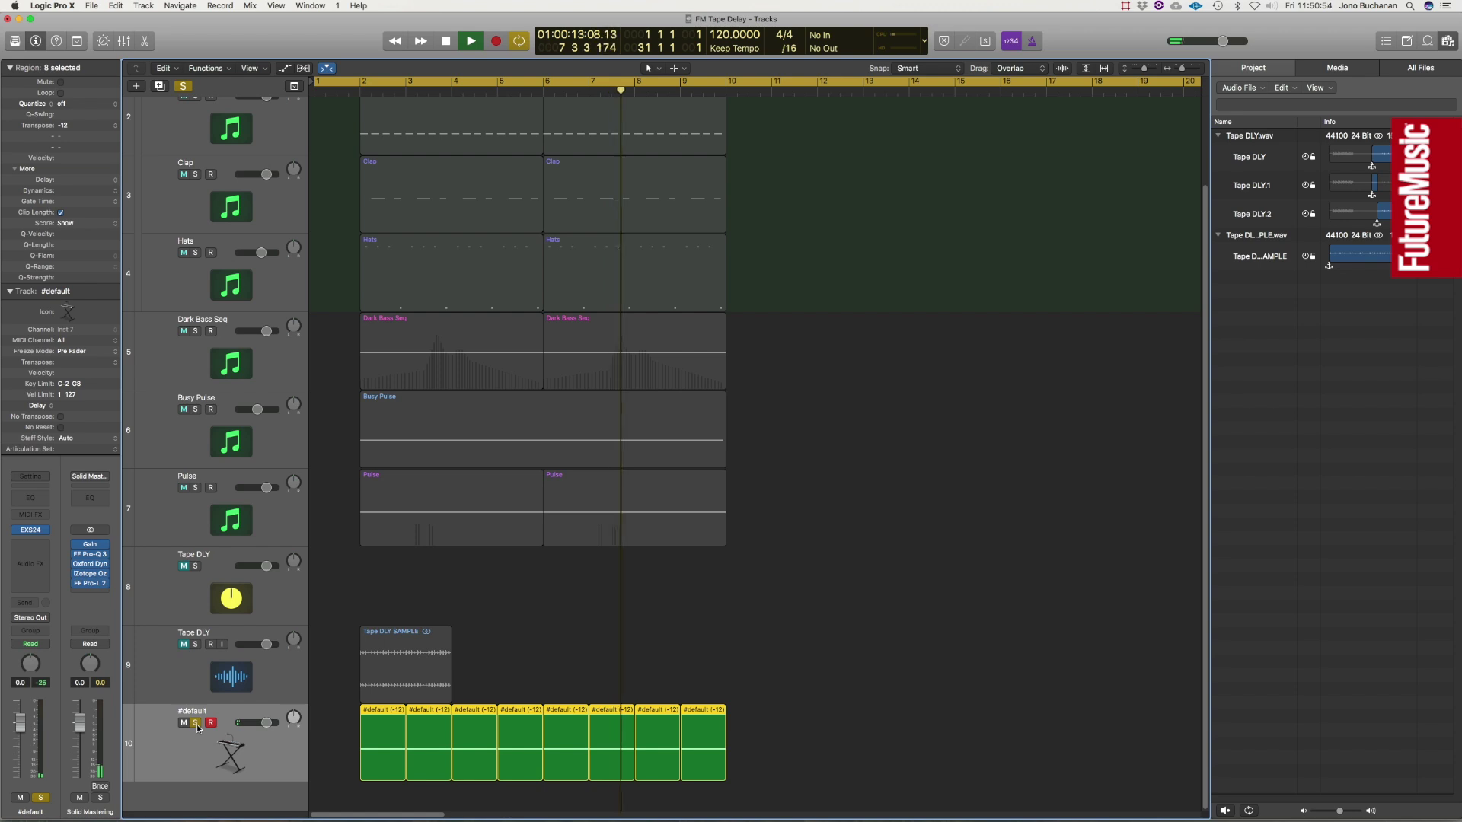
left_click(196, 723)
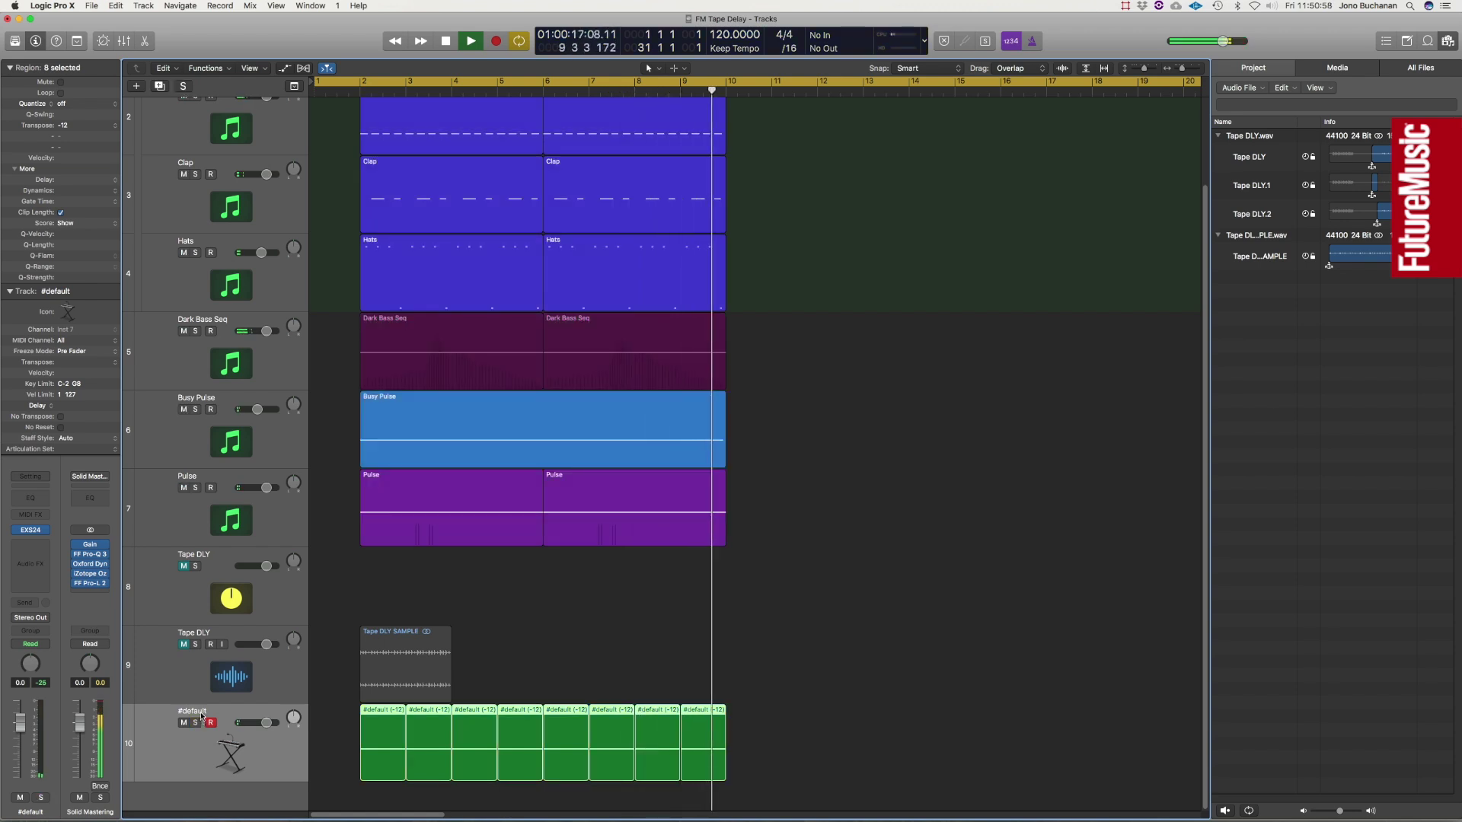
key("space")
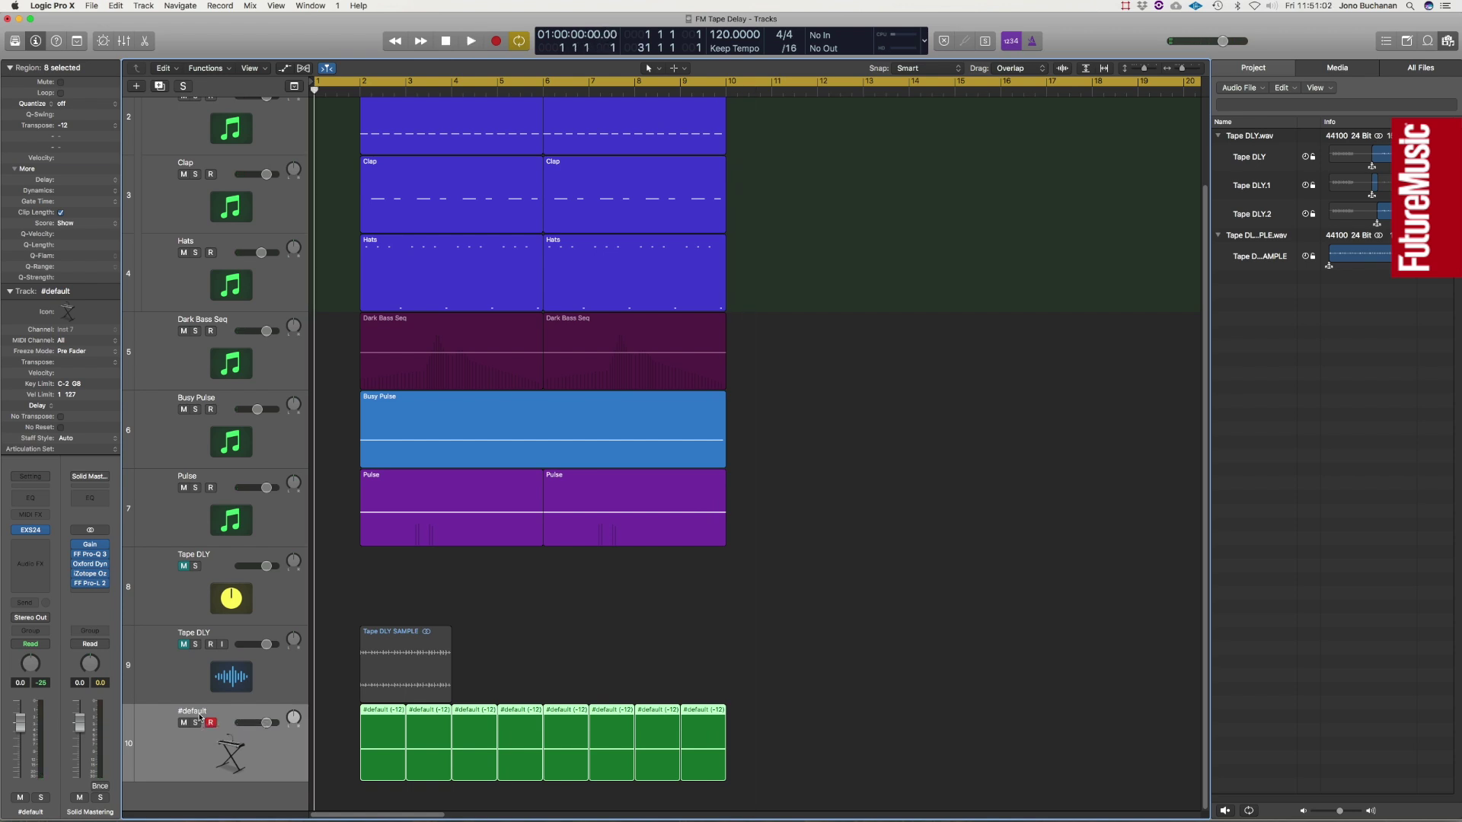